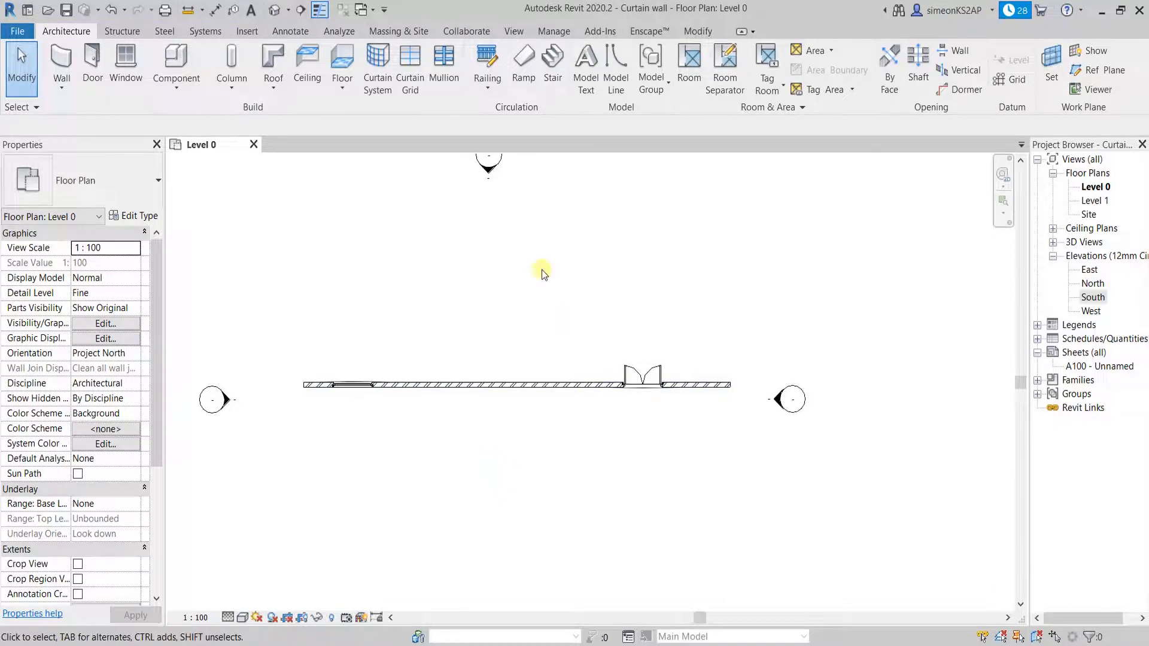
# Configure the project length units to centimeters with 0 decimal places and no unit symbol
pyautogui.click(566, 31)
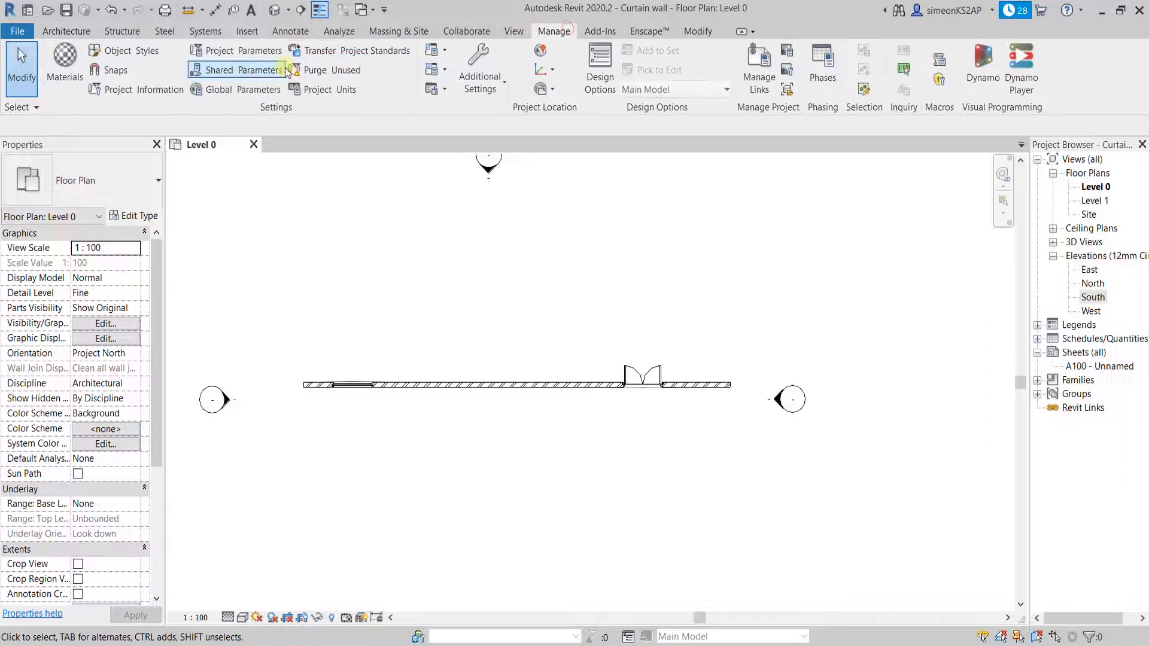
pyautogui.click(340, 89)
pyautogui.click(631, 221)
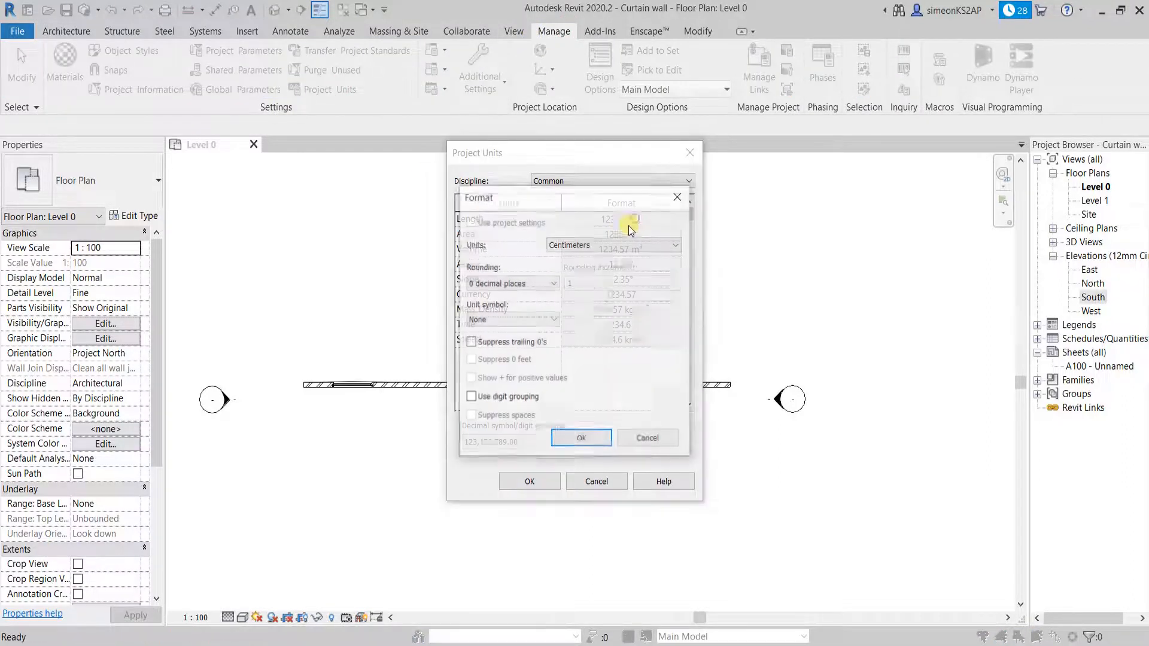
pyautogui.click(652, 245)
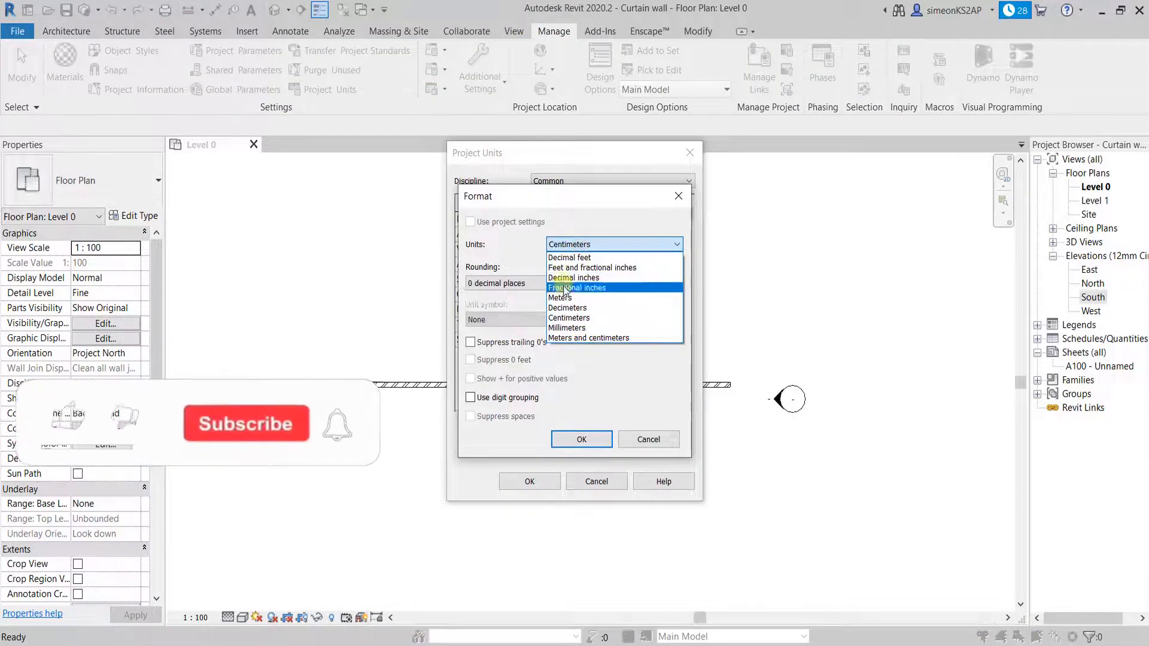
pyautogui.click(566, 317)
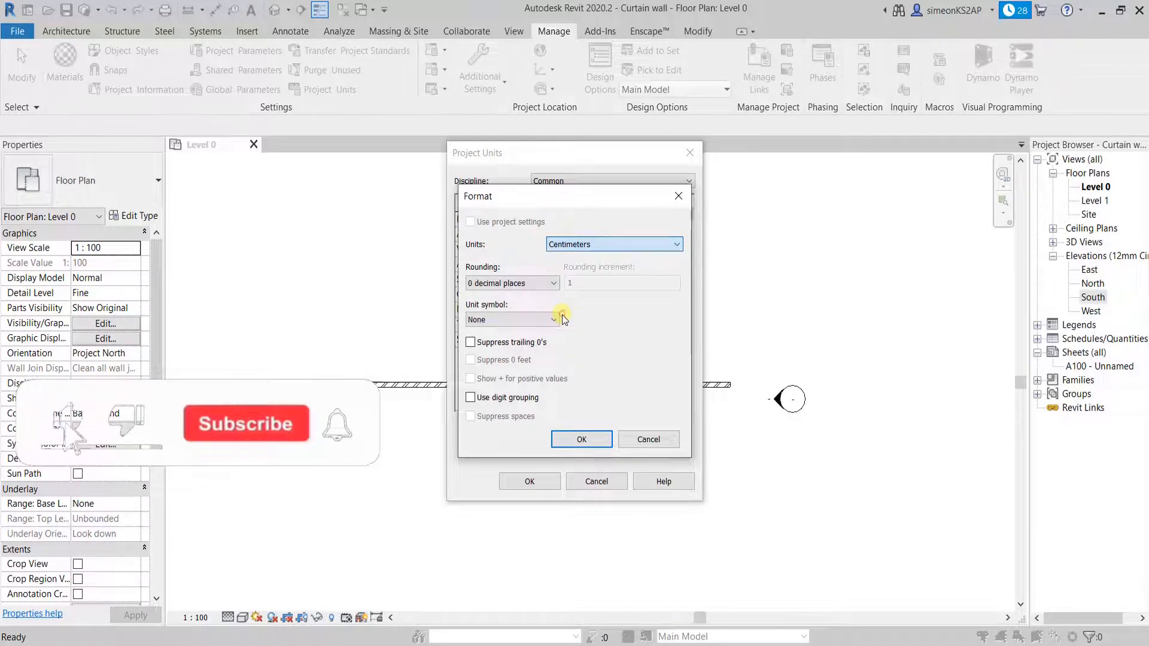
pyautogui.click(518, 284)
pyautogui.click(491, 327)
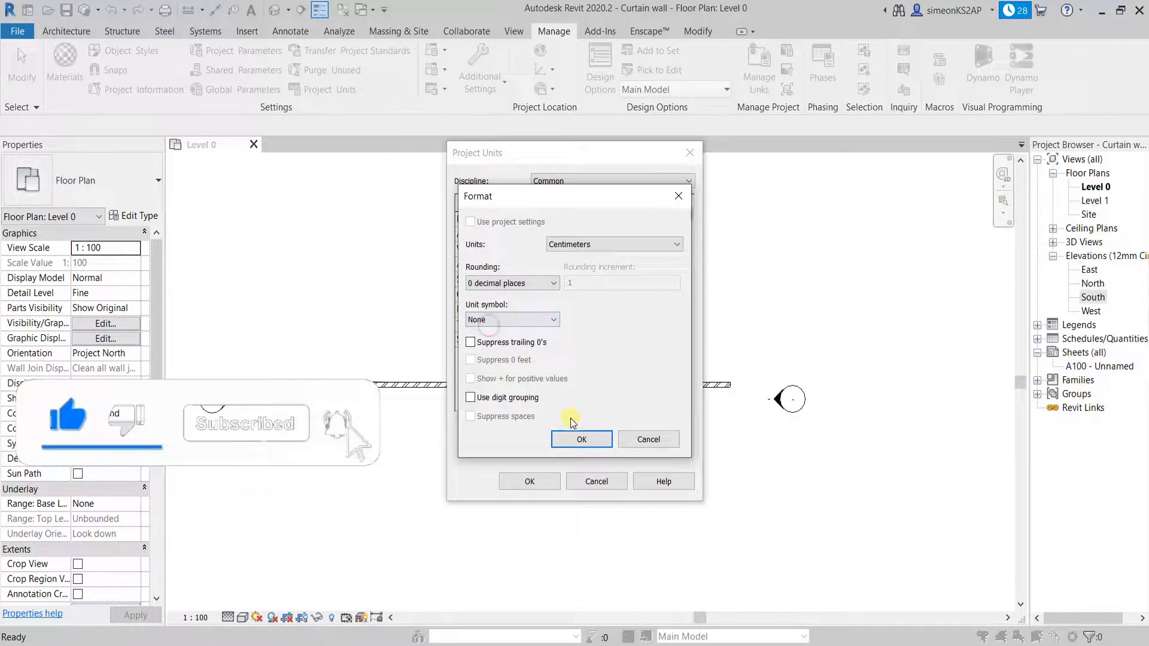
pyautogui.click(527, 322)
pyautogui.click(485, 337)
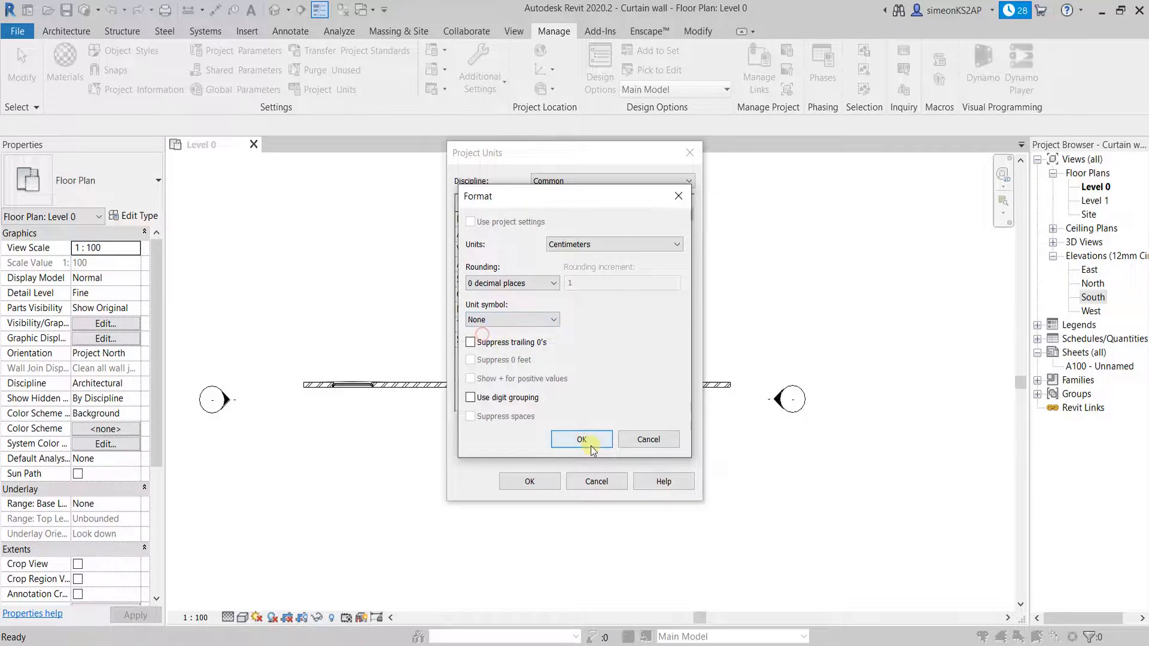
pyautogui.click(589, 445)
pyautogui.click(530, 481)
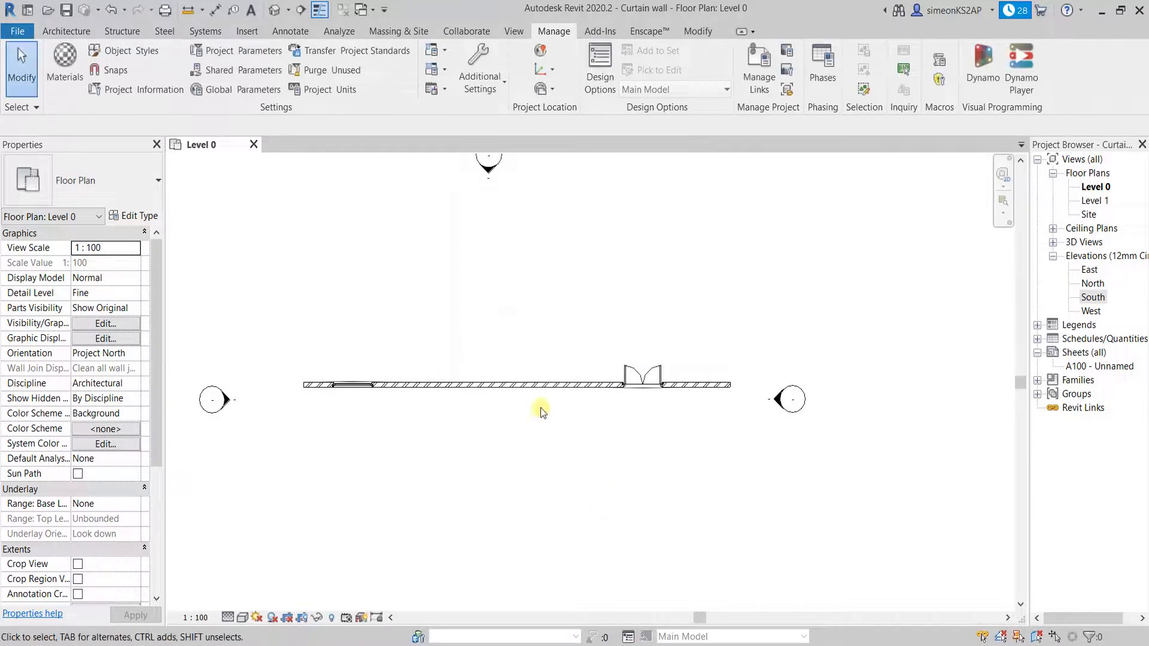
# Draw a Curtain_Wall-Empty wall 800 cm long along the brick wall between the window and the double door, starting 540 cm from the window-side end
pyautogui.moveTo(541, 407); pyautogui.dragTo(620, 396, button='middle')
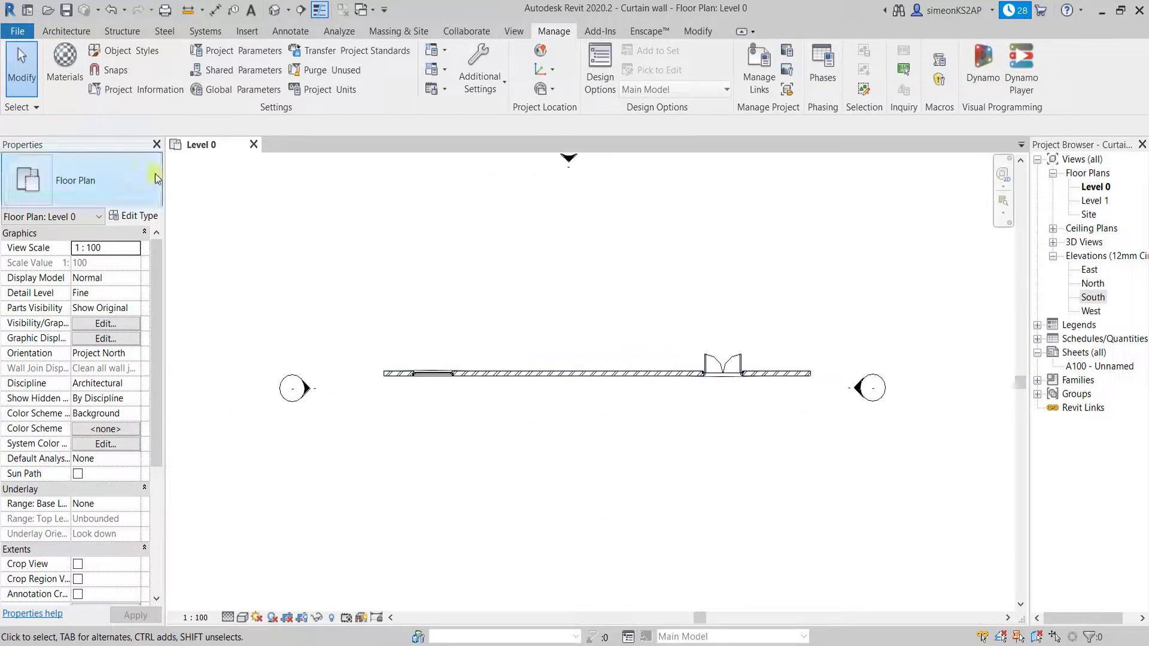
pyautogui.click(67, 32)
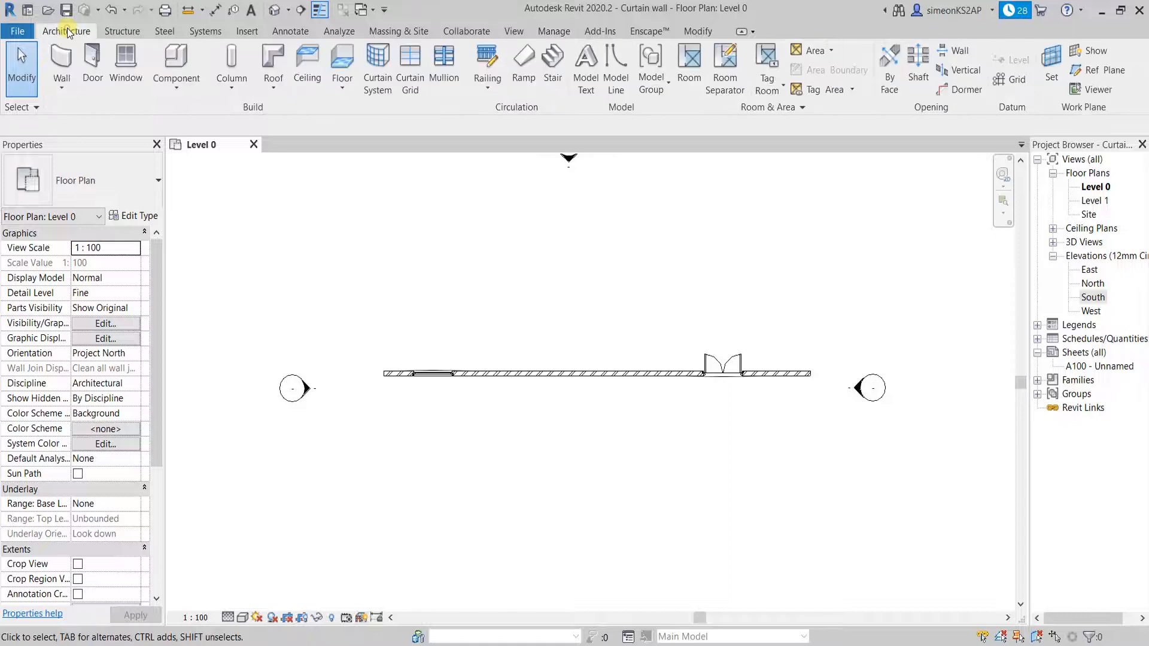
pyautogui.scroll(1, 570, 422)
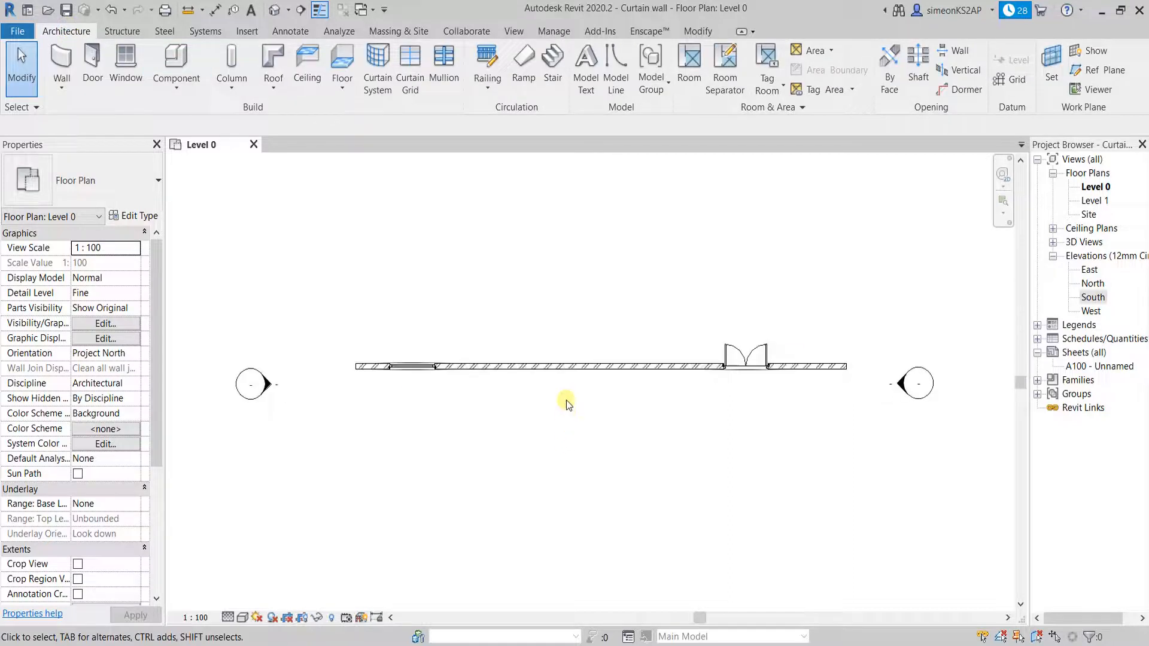
pyautogui.moveTo(559, 404); pyautogui.dragTo(554, 417, button='middle')
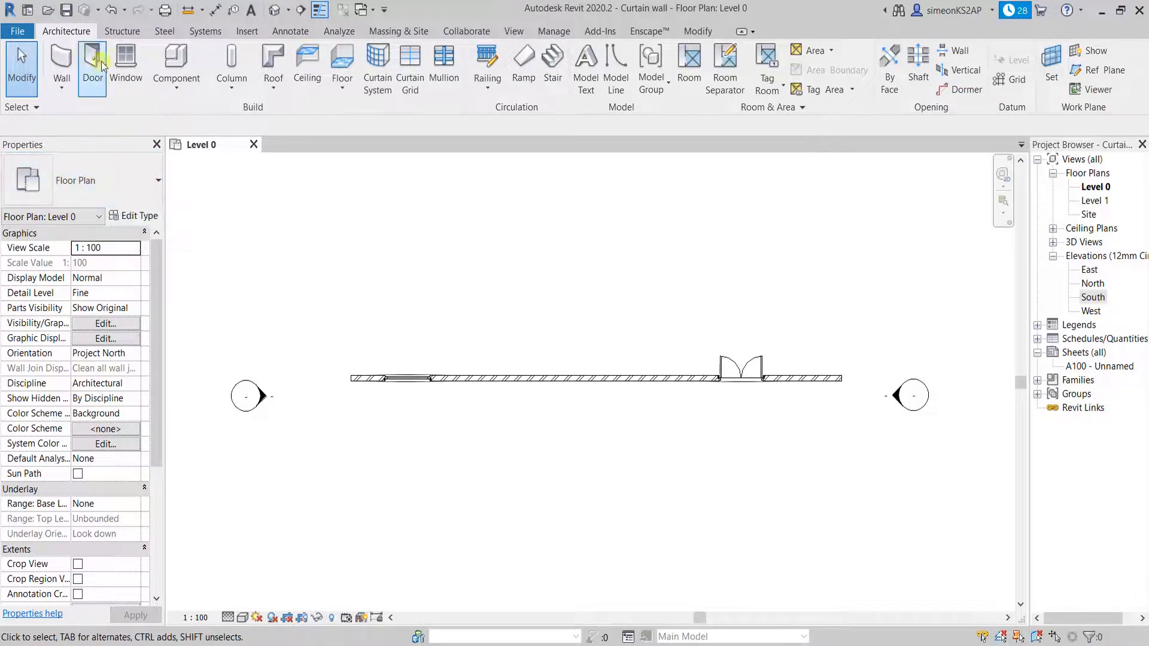
pyautogui.click(62, 63)
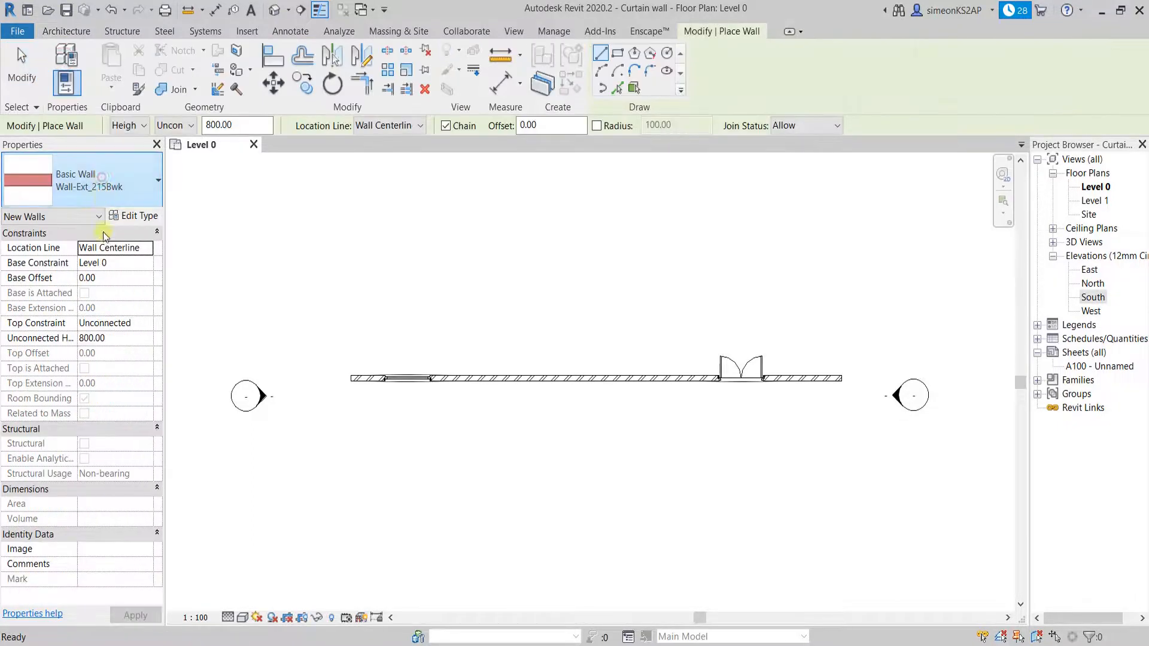
pyautogui.click(102, 176)
pyautogui.scroll(-5, 105, 488)
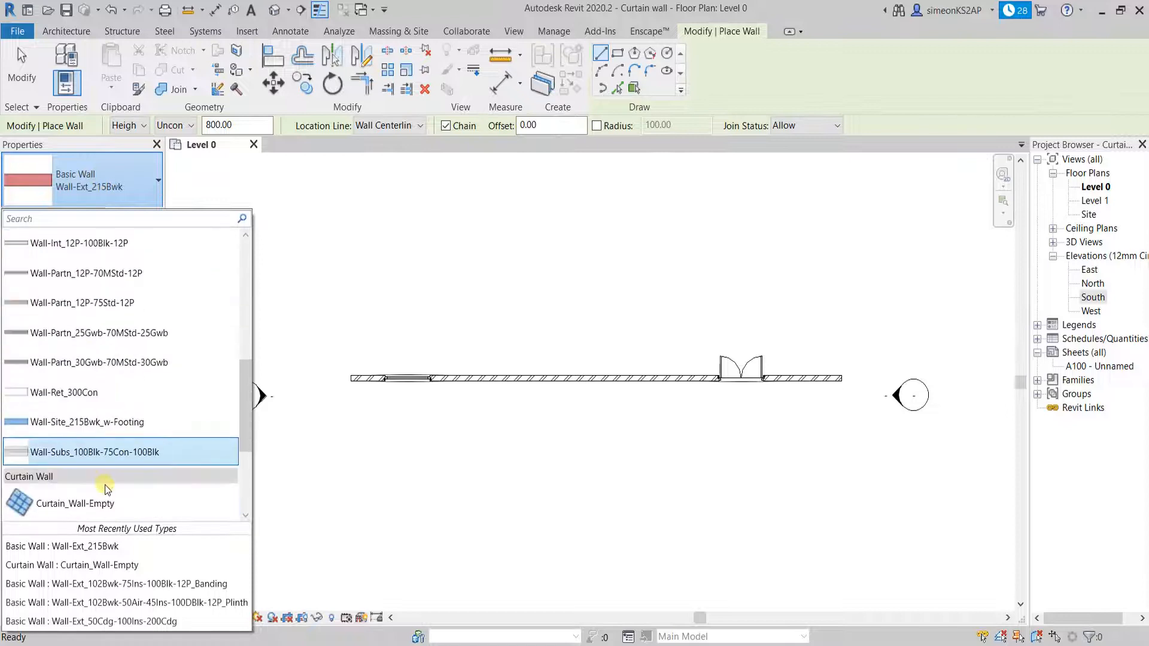
pyautogui.scroll(-3, 106, 490)
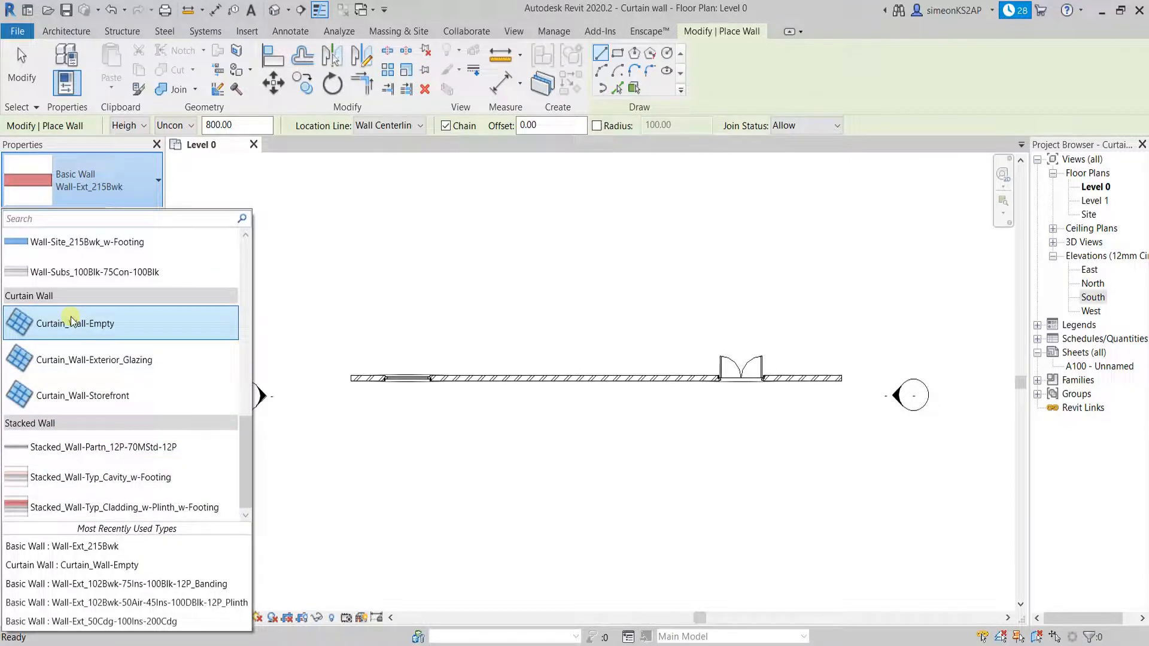
pyautogui.click(70, 321)
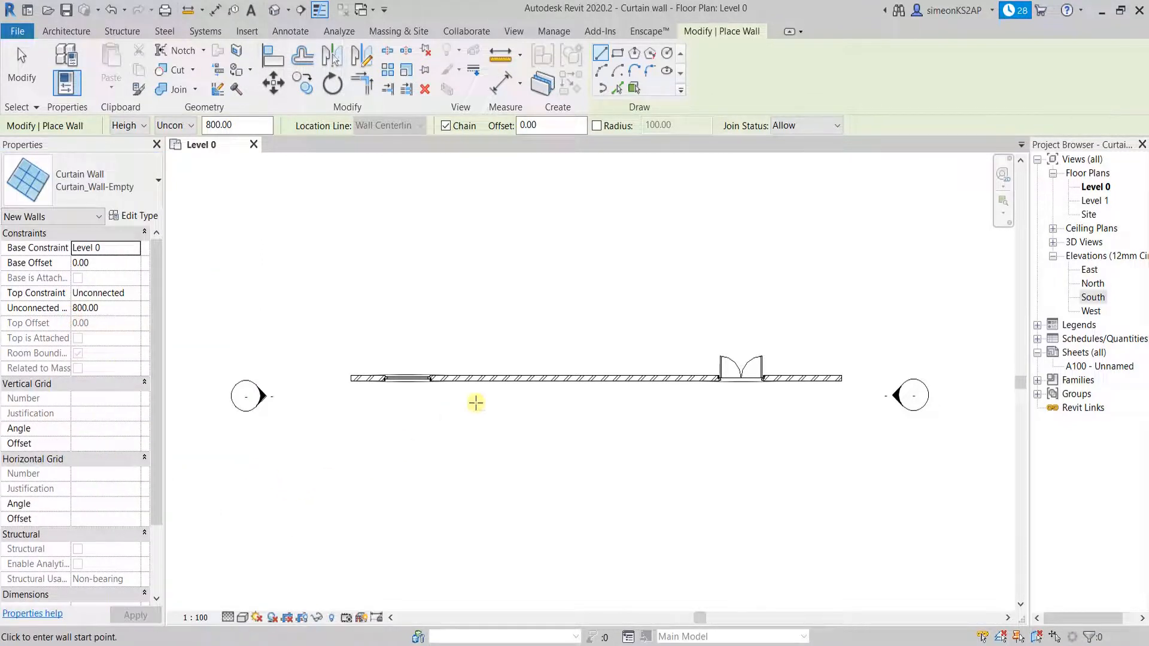
pyautogui.scroll(3, 479, 399)
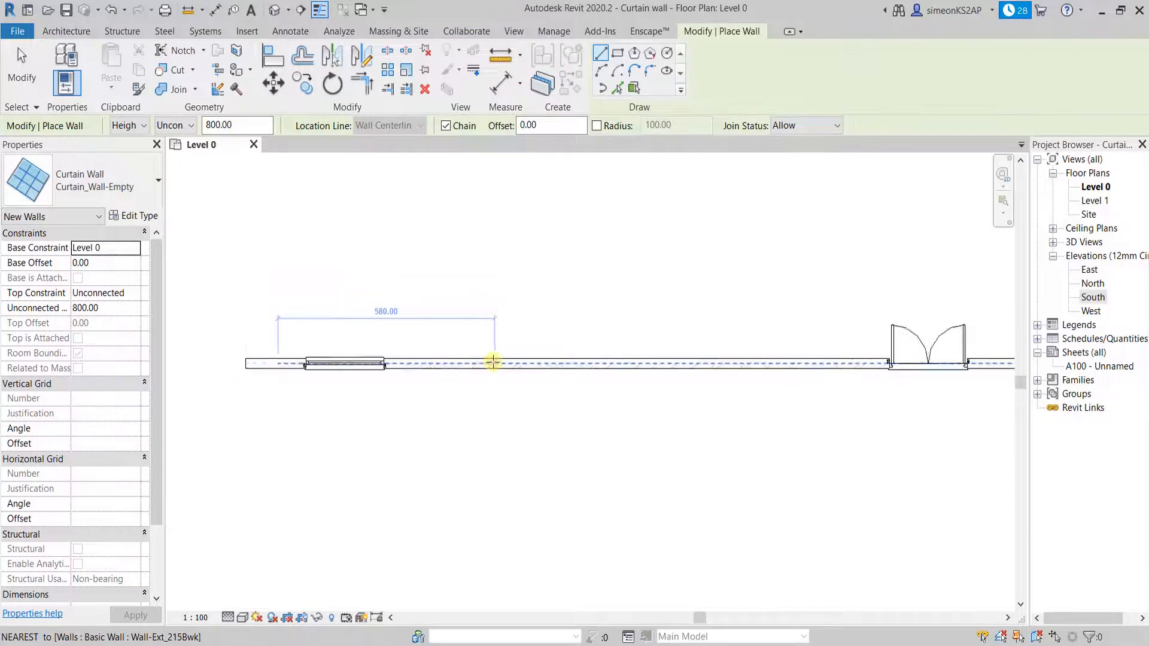
pyautogui.scroll(-2, 492, 361)
pyautogui.scroll(3, 513, 354)
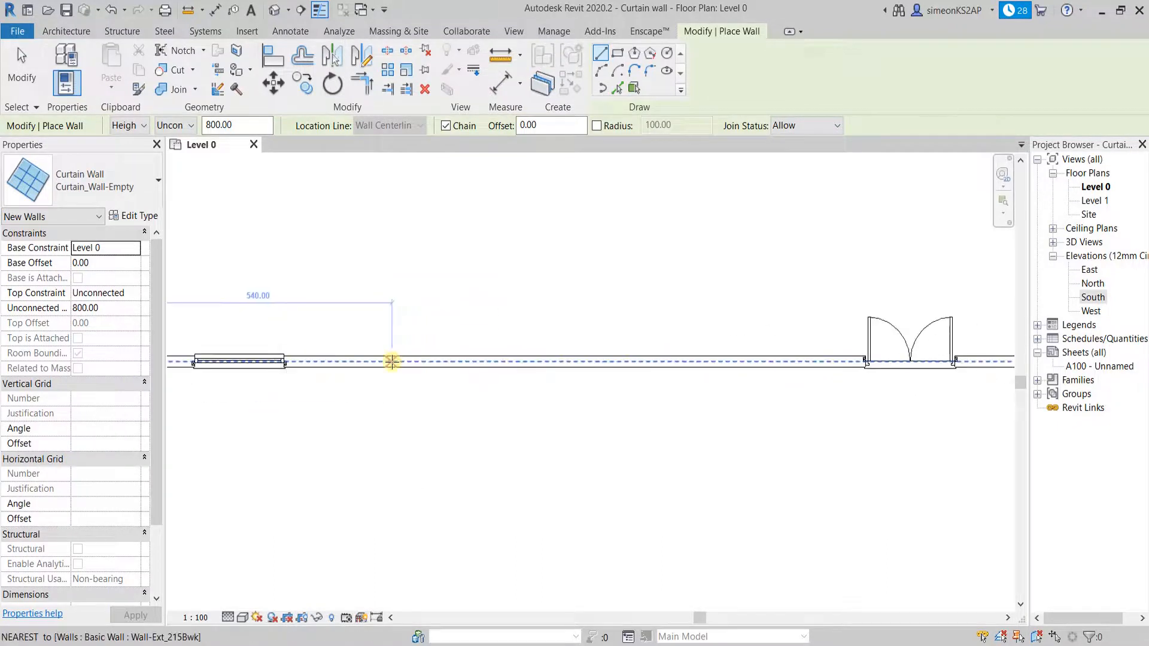
pyautogui.click(391, 361)
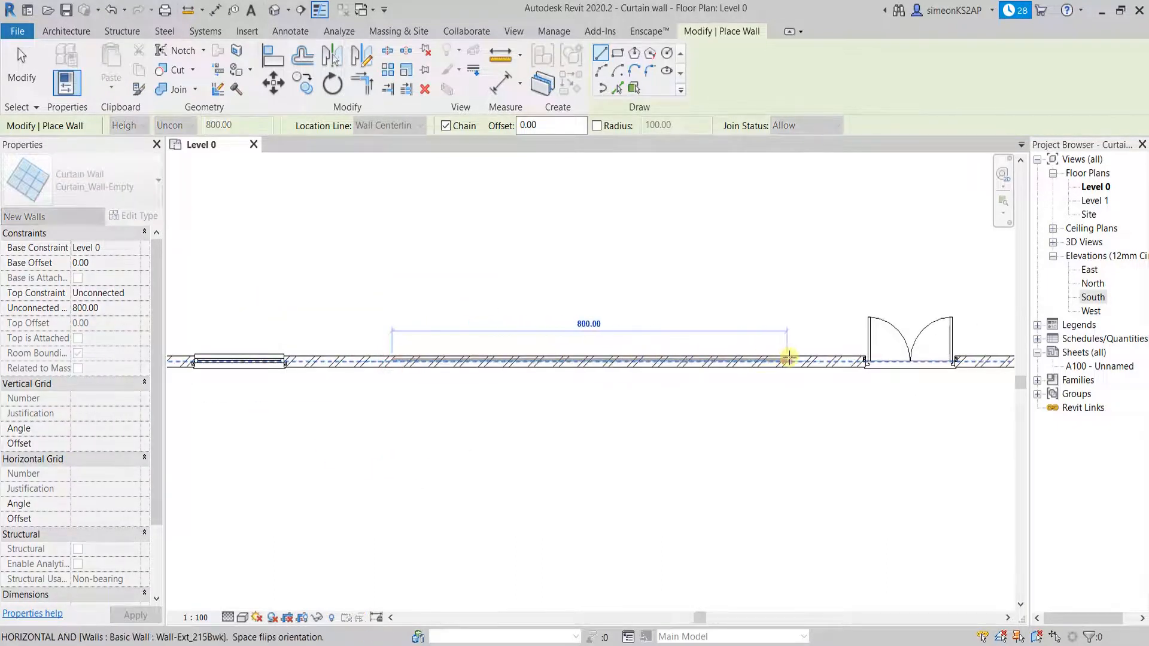
pyautogui.click(789, 358)
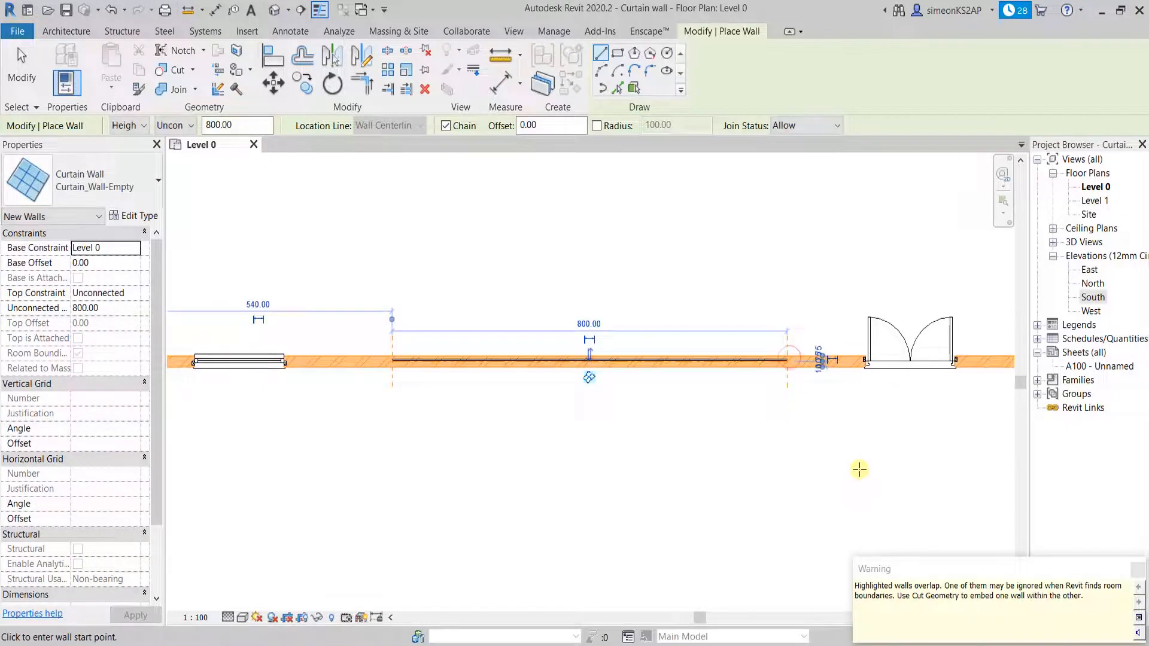
pyautogui.rightClick(651, 234)
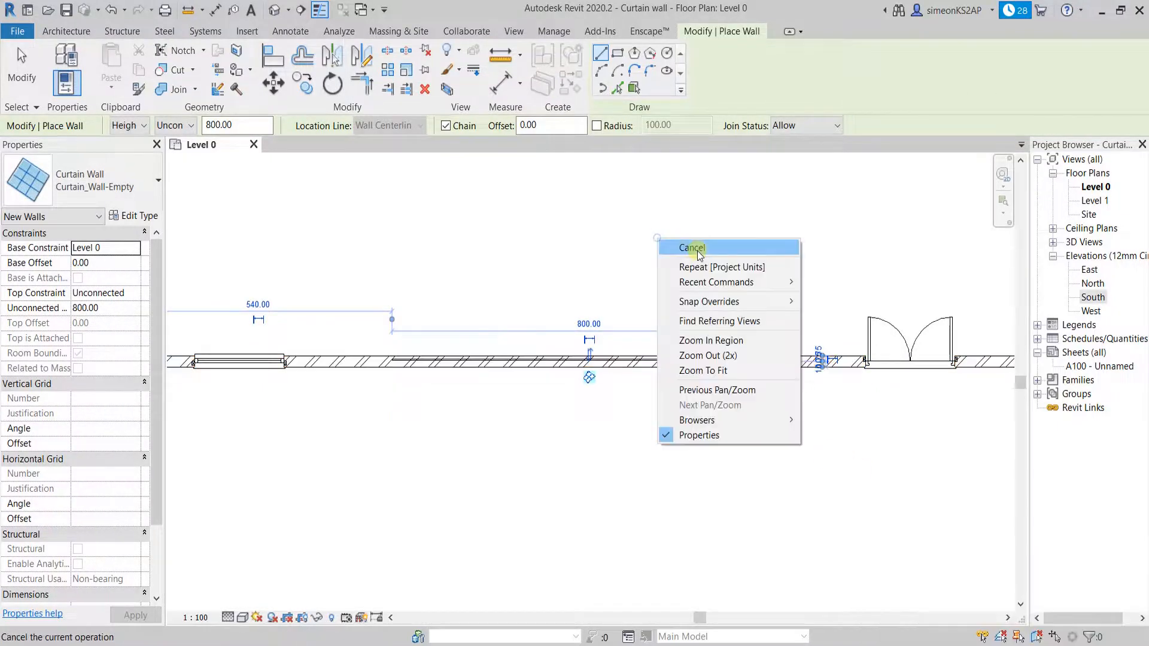
pyautogui.click(682, 247)
pyautogui.rightClick(648, 226)
pyautogui.click(687, 241)
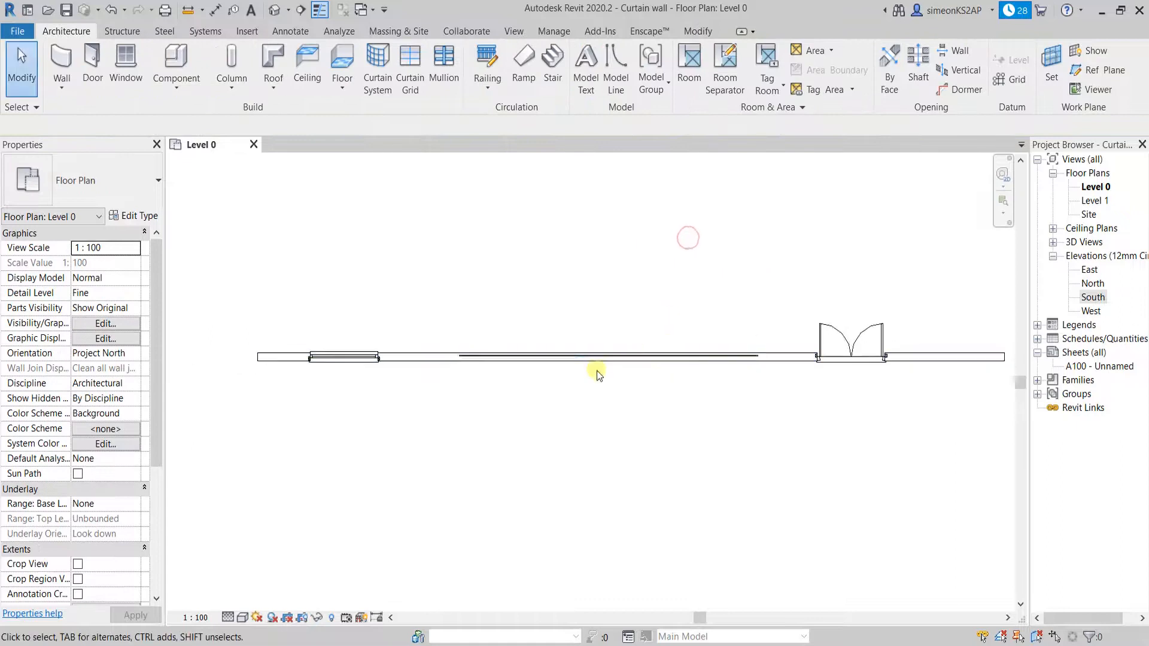
# Select the curtain wall and check its length dimension in the floor plan
pyautogui.scroll(1, 595, 374)
pyautogui.click(507, 357)
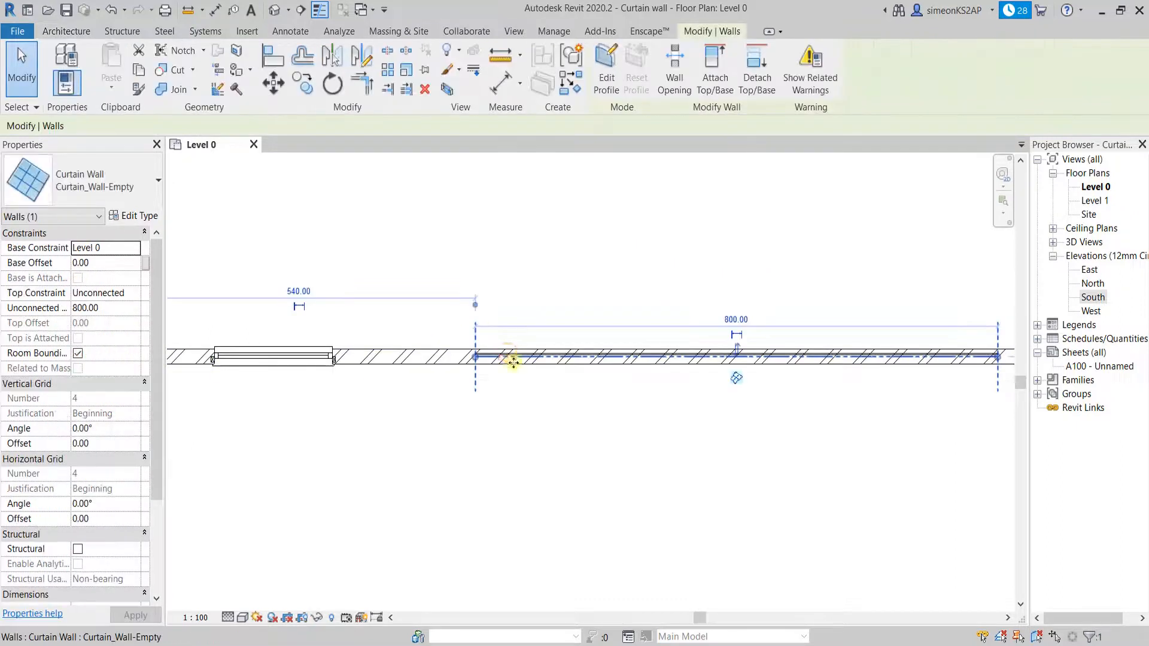
pyautogui.scroll(-1, 510, 358)
pyautogui.click(663, 326)
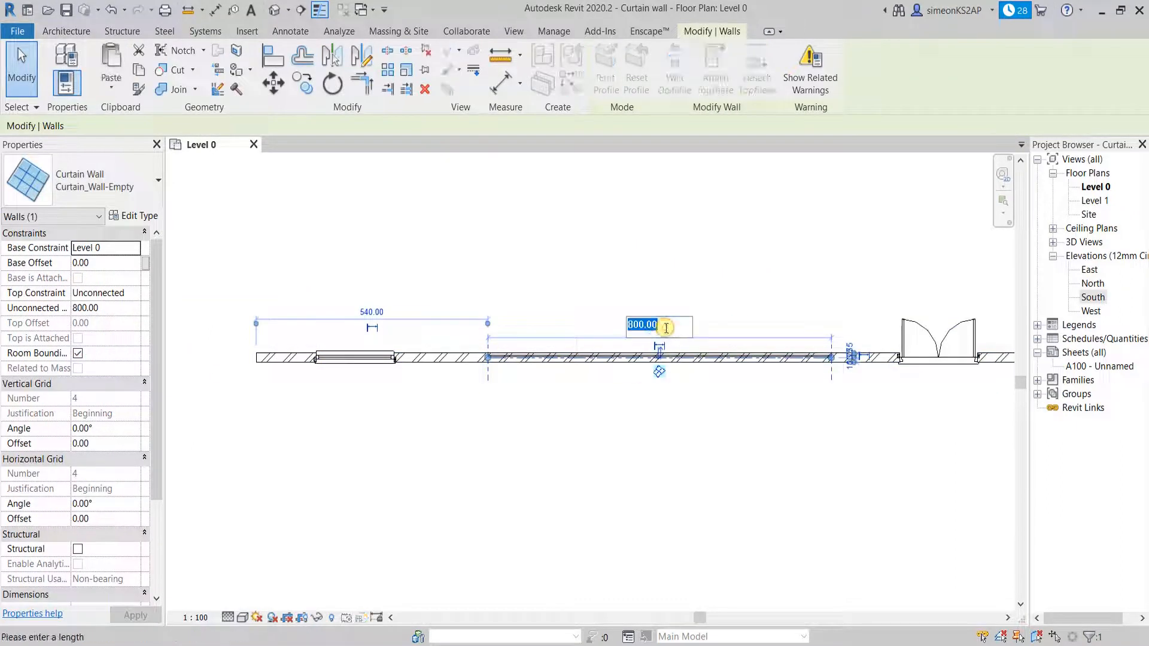
pyautogui.press('Return')
pyautogui.scroll(-1, 706, 437)
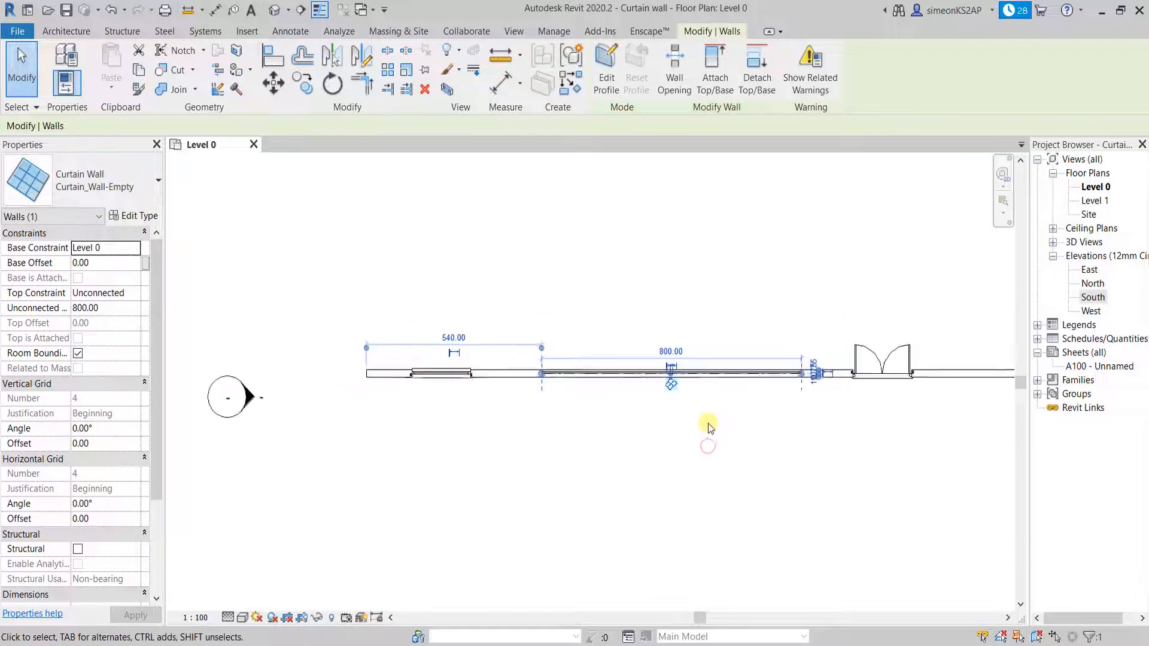
pyautogui.moveTo(706, 436); pyautogui.dragTo(659, 405, button='middle')
pyautogui.scroll(2, 643, 382)
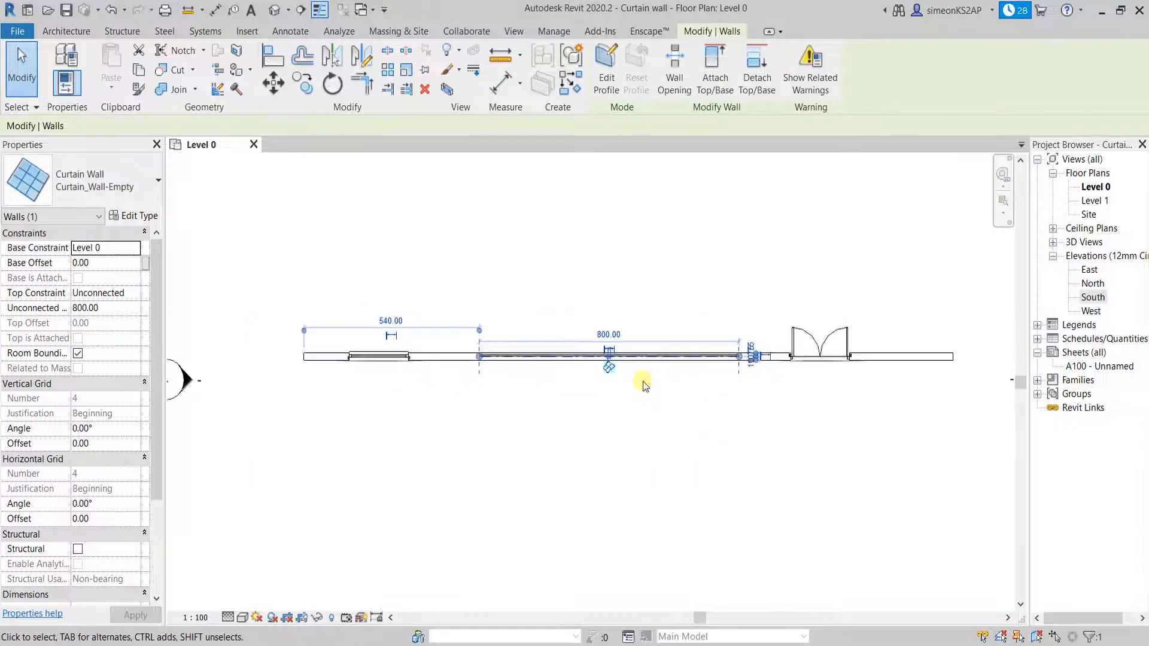
pyautogui.click(638, 258)
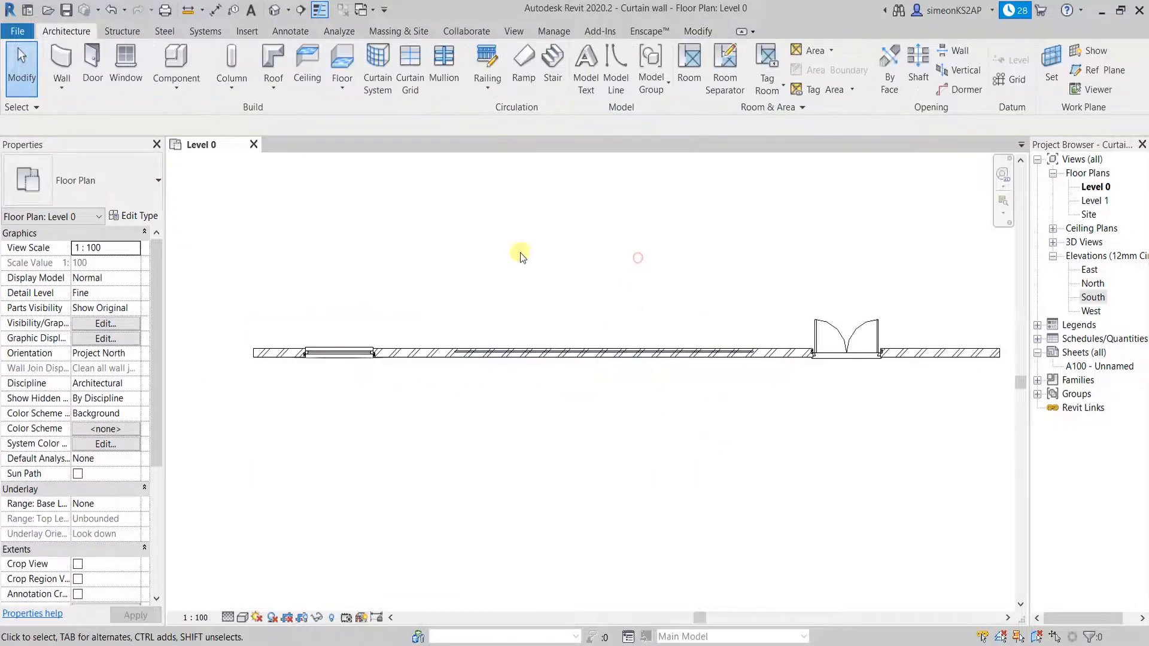
# Cut the brick host wall with the overlapping curtain wall using Cut Geometry
pyautogui.click(699, 30)
pyautogui.click(176, 68)
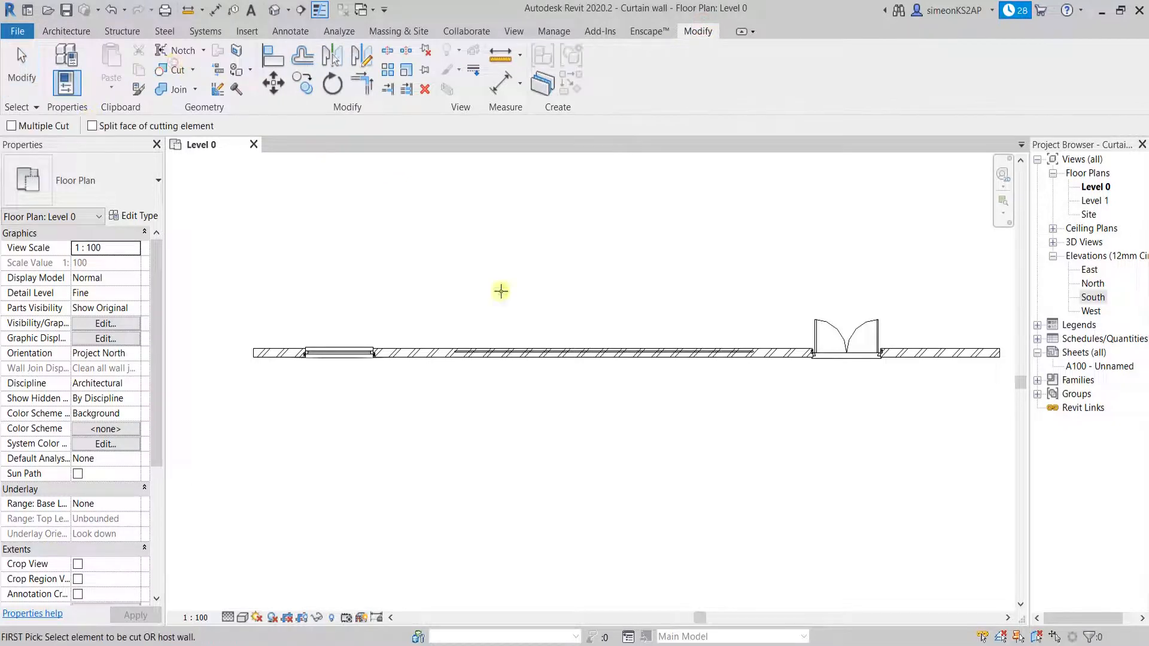
pyautogui.scroll(2, 679, 419)
pyautogui.click(663, 322)
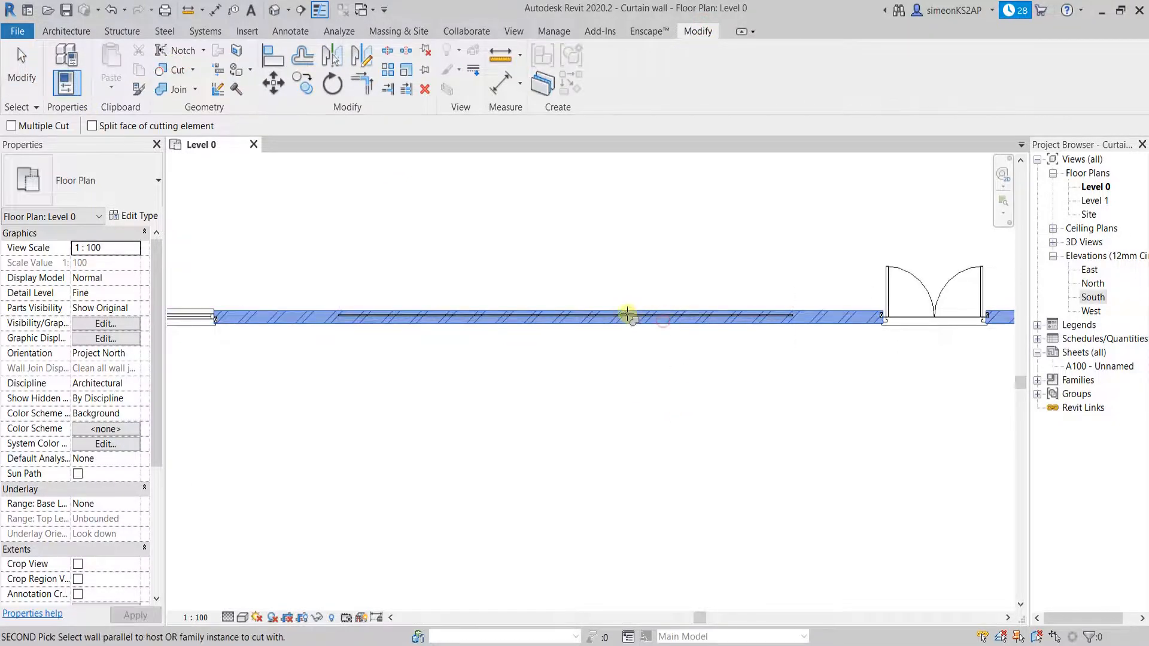
pyautogui.click(623, 315)
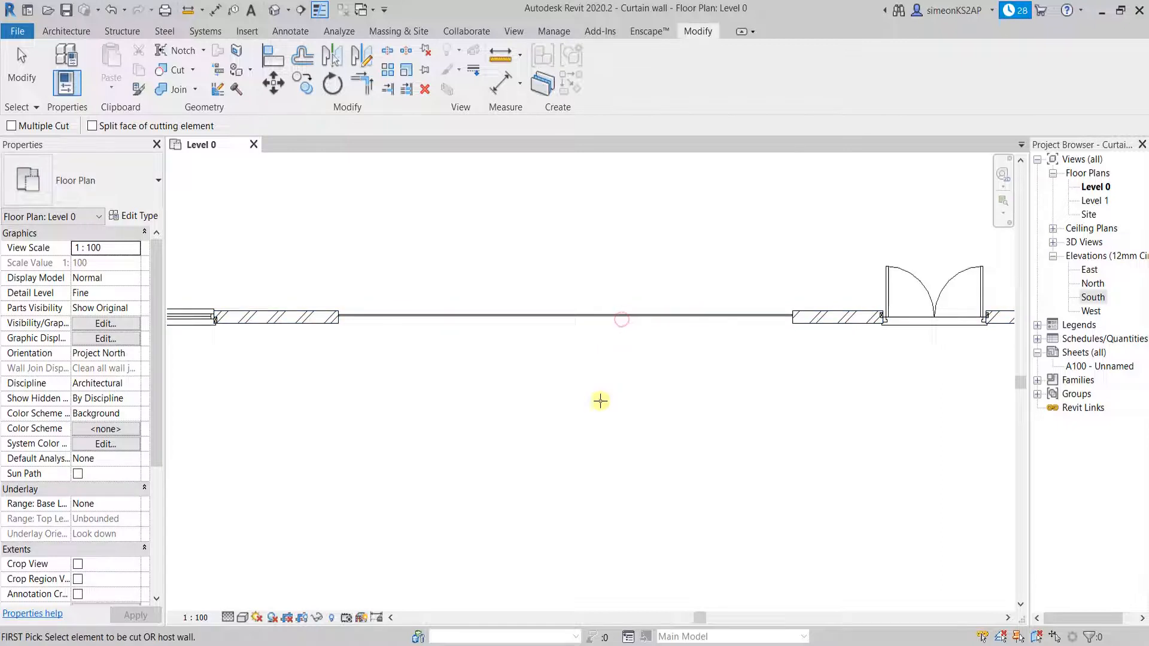
pyautogui.scroll(-2, 597, 400)
pyautogui.rightClick(487, 245)
pyautogui.click(507, 251)
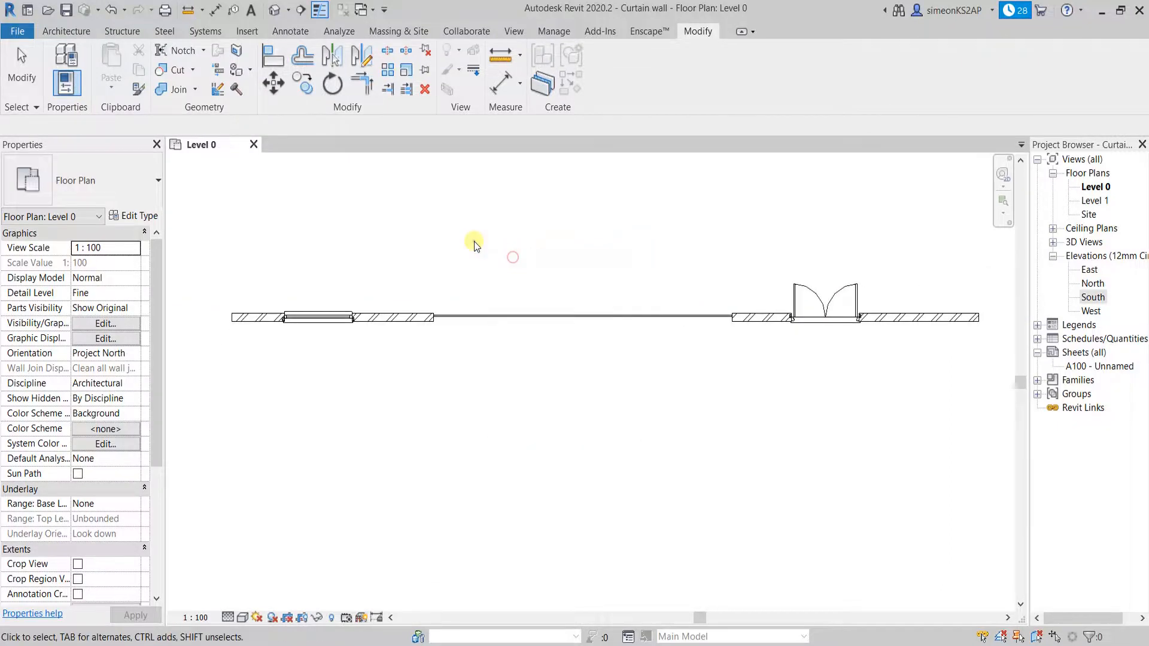
pyautogui.rightClick(474, 242)
pyautogui.click(515, 250)
# Inspect the embedded curtain wall in the plan and open the South elevation view
pyautogui.scroll(2, 476, 314)
pyautogui.click(454, 320)
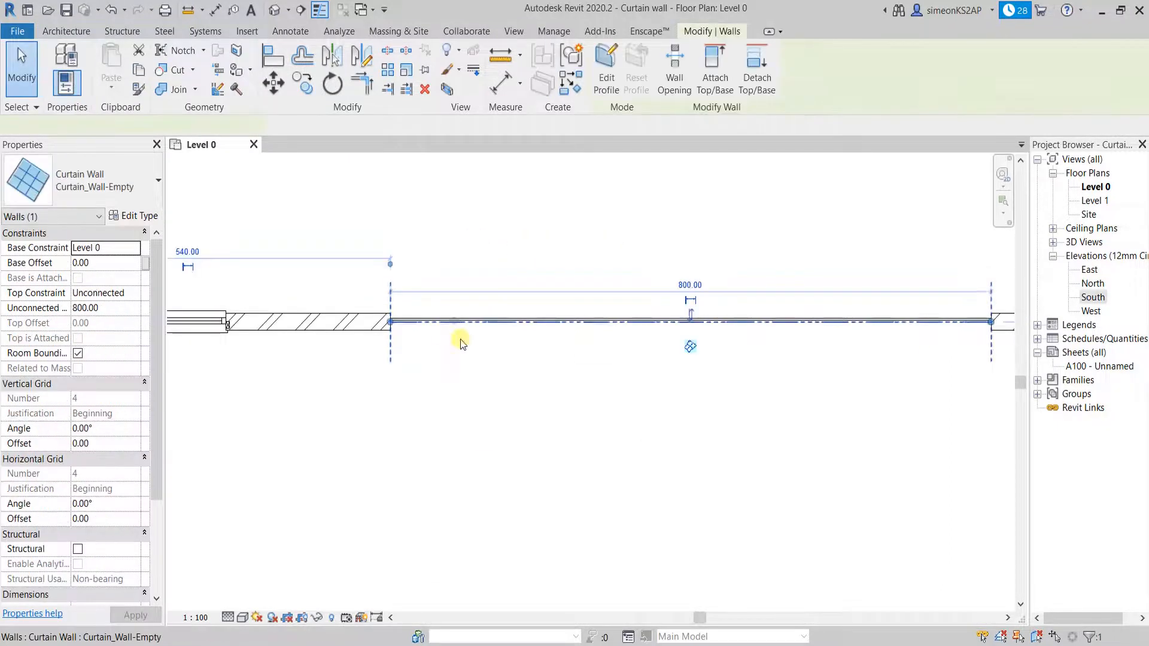
pyautogui.scroll(-2, 609, 450)
pyautogui.click(609, 450)
pyautogui.scroll(-1, 539, 426)
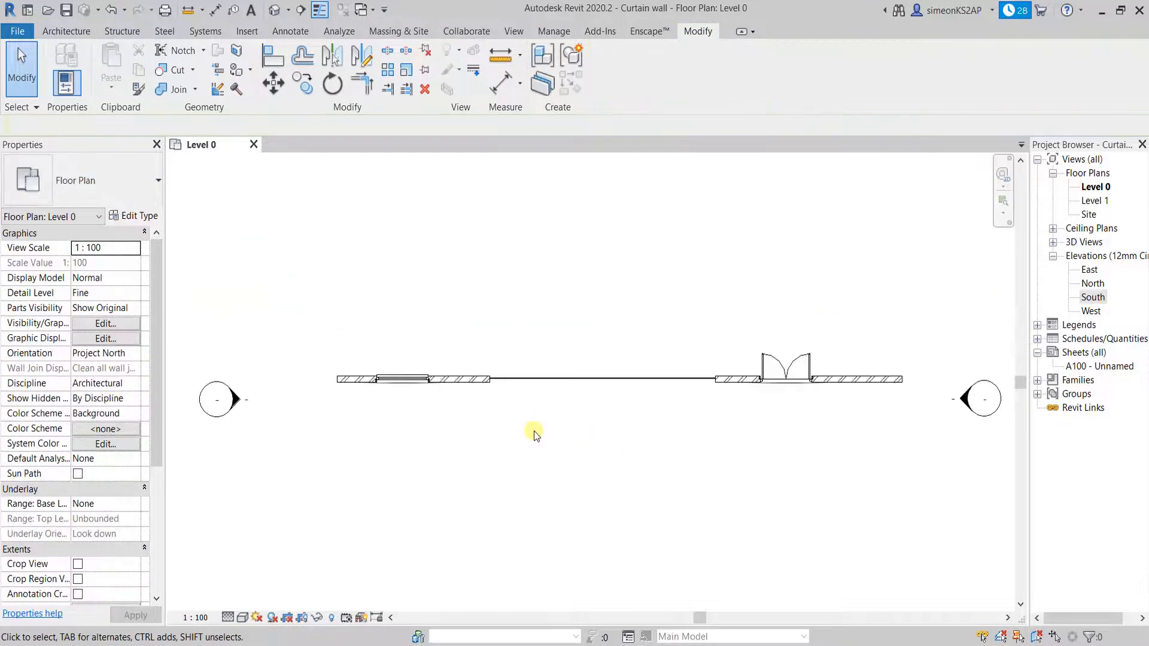
pyautogui.moveTo(534, 431); pyautogui.dragTo(505, 385, button='middle')
pyautogui.scroll(-3, 478, 368)
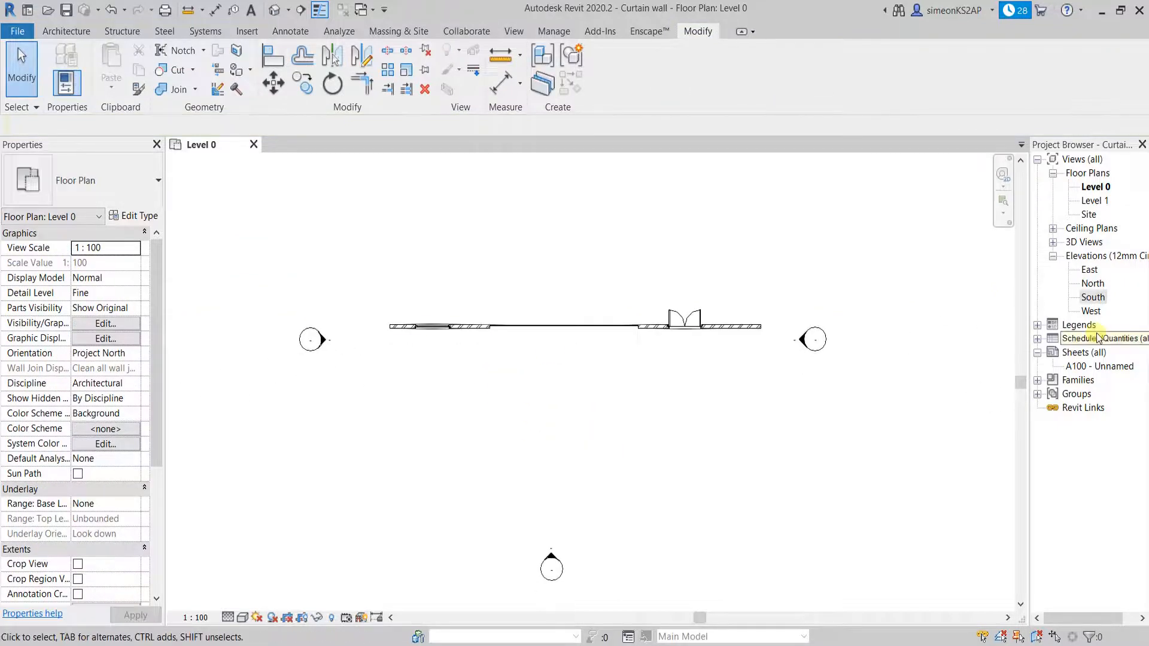
pyautogui.doubleClick(1090, 298)
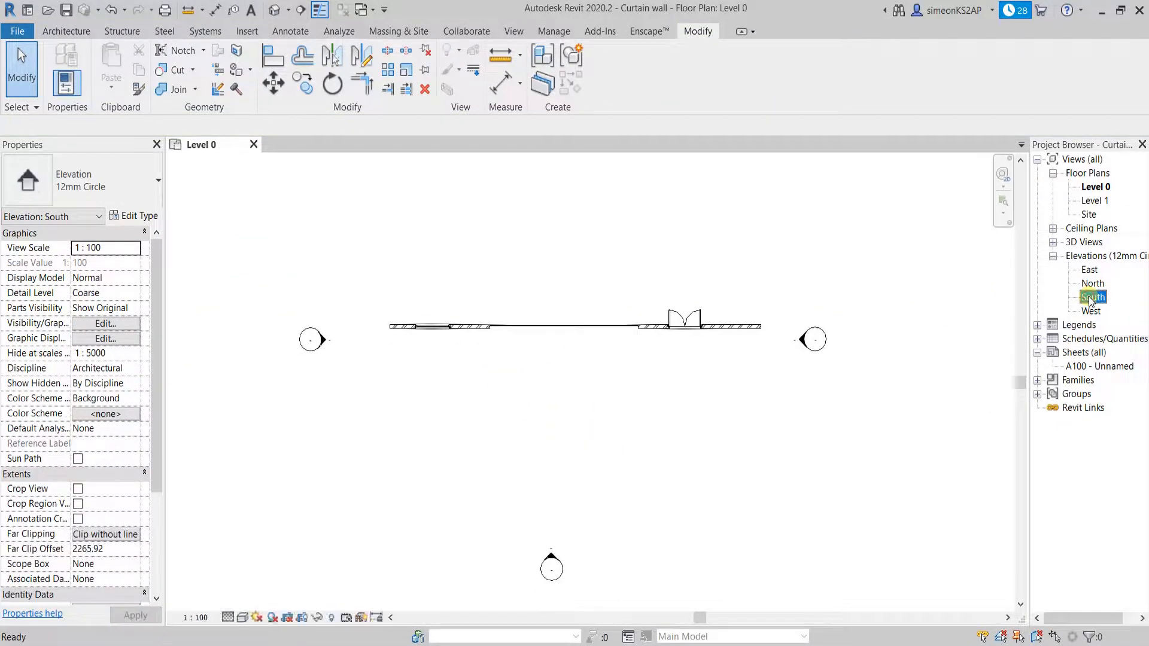
pyautogui.scroll(-2, 578, 462)
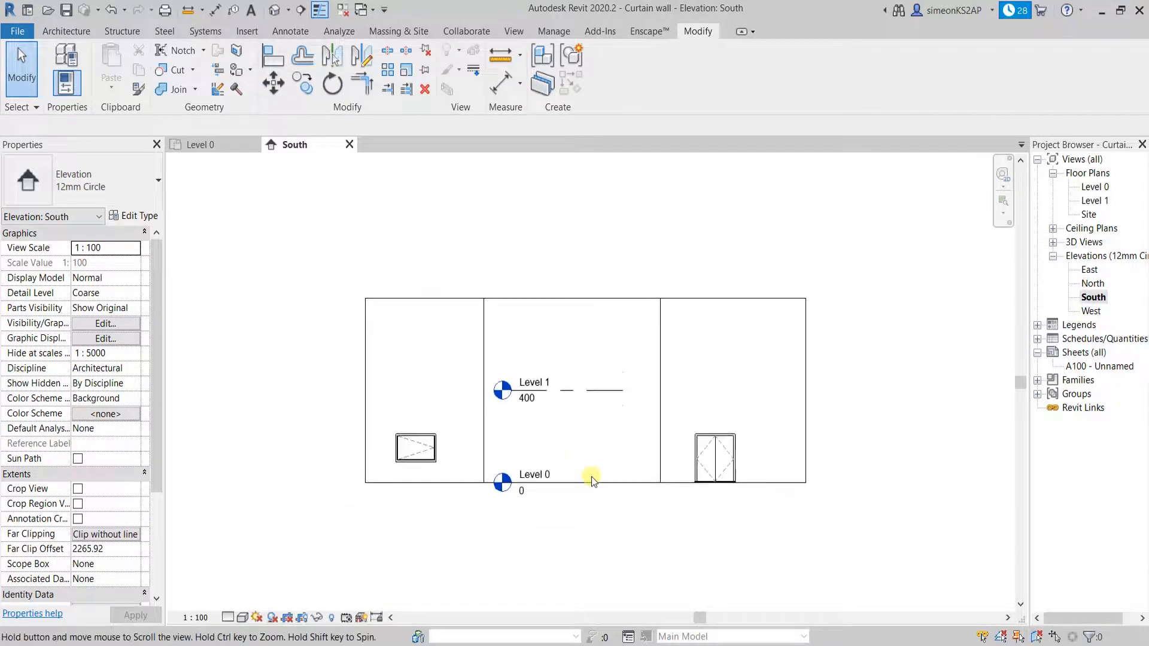
# Extend both ends of the Level 0 and Level 1 lines beyond the brick wall's outer edges
pyautogui.click(585, 277)
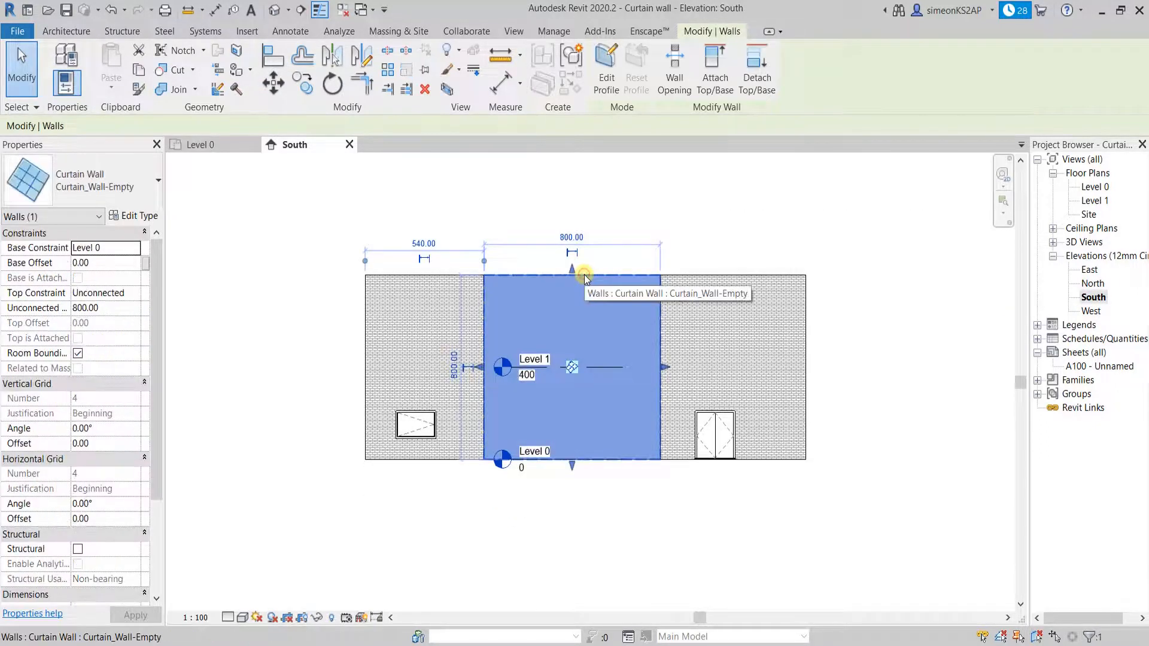
pyautogui.click(676, 486)
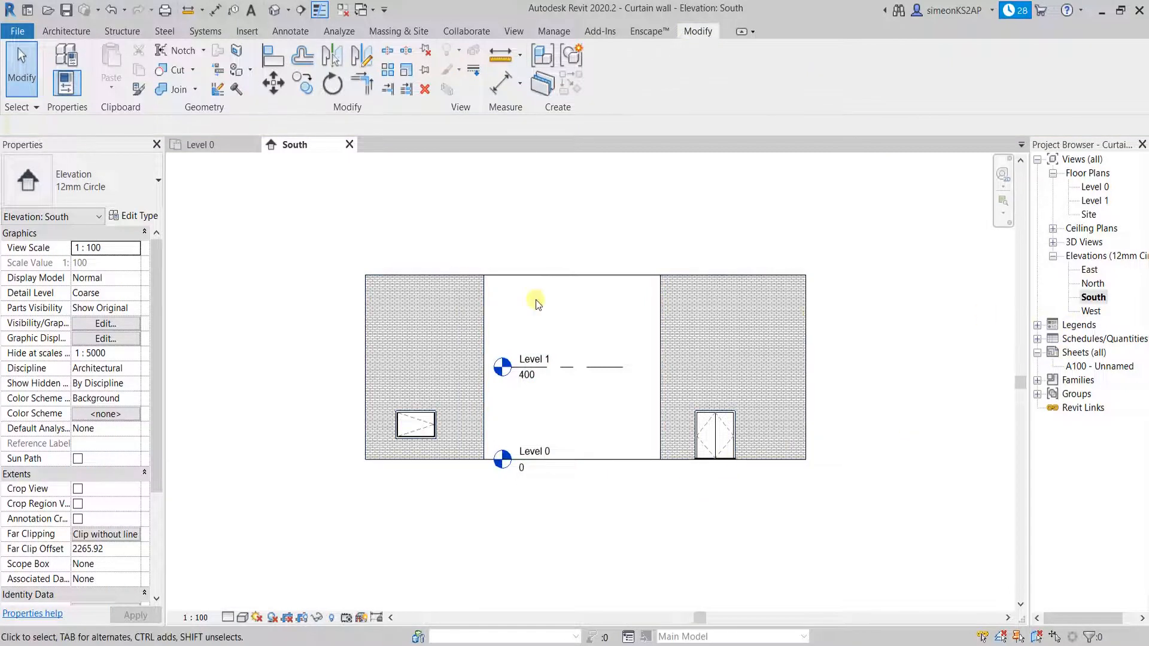
pyautogui.scroll(-1, 537, 304)
pyautogui.click(566, 355)
pyautogui.scroll(3, 527, 371)
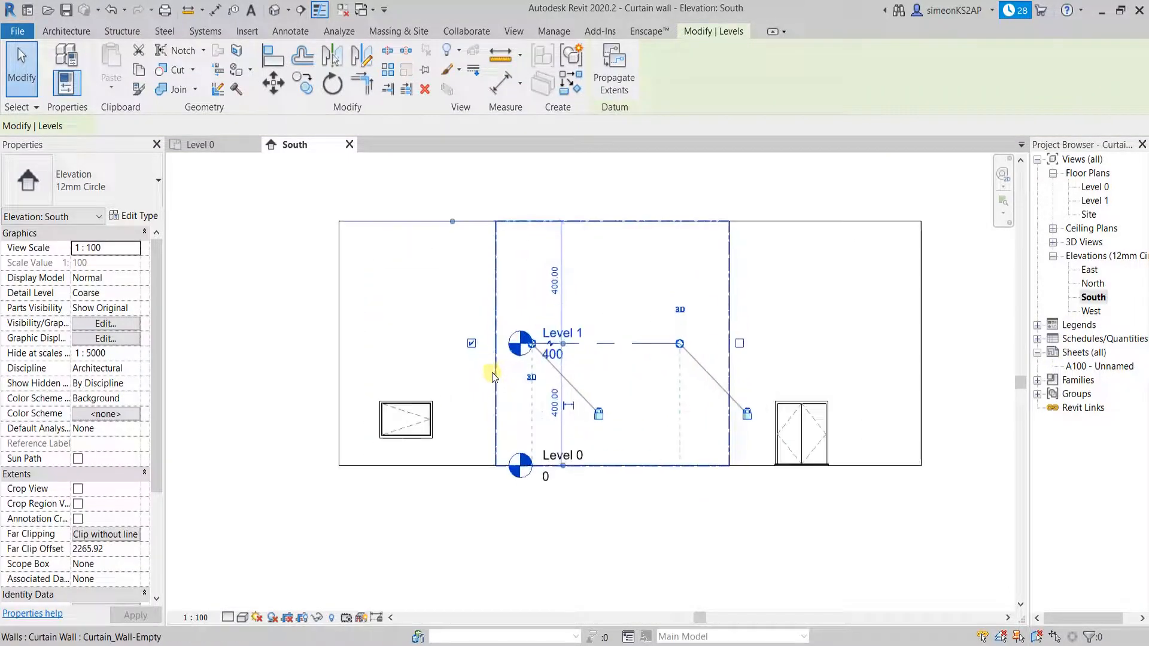
pyautogui.scroll(-1, 607, 362)
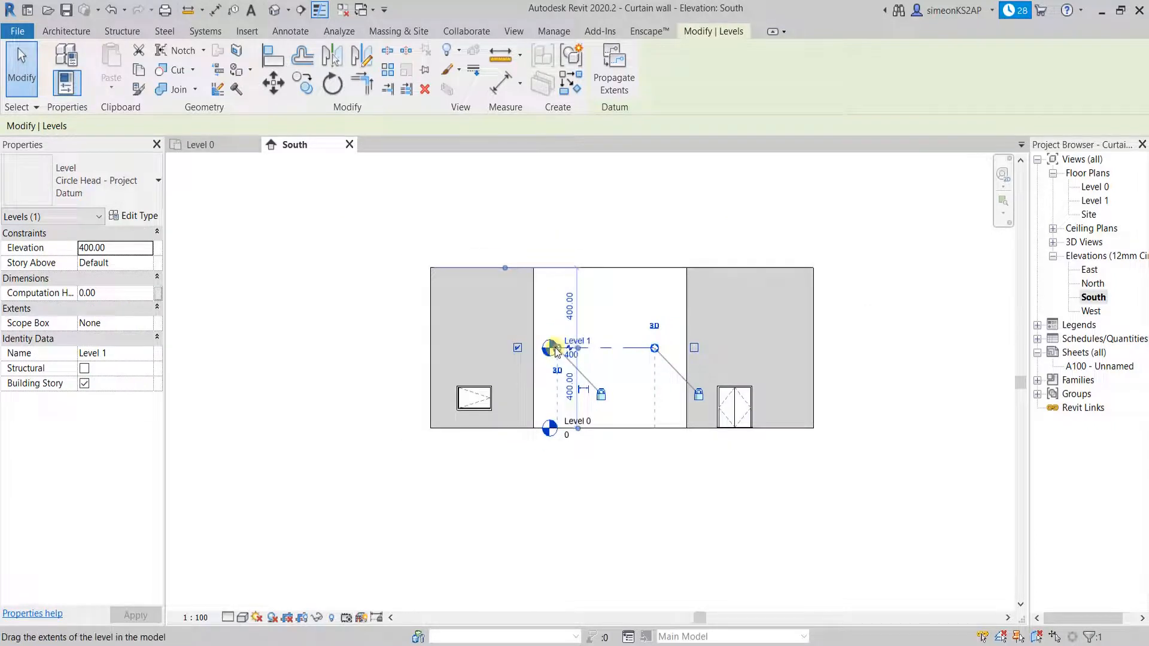
pyautogui.moveTo(555, 352); pyautogui.dragTo(383, 352)
pyautogui.moveTo(654, 347); pyautogui.dragTo(874, 347)
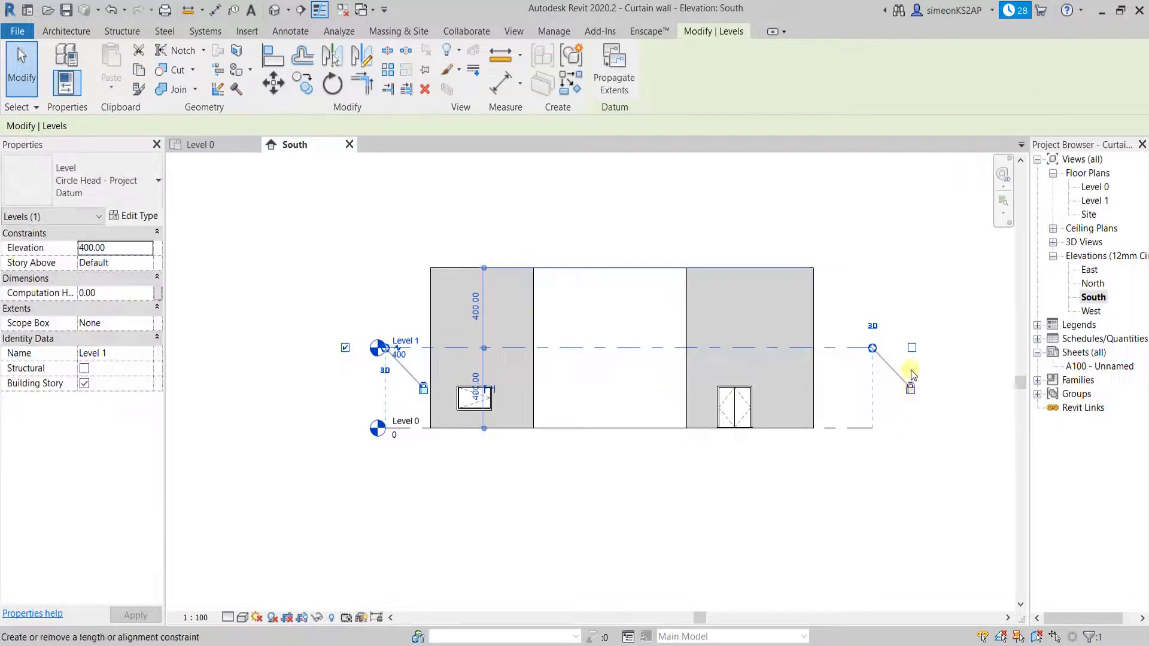
# Show the level heads of Level 1 and Level 0 at the double-door end
pyautogui.click(912, 347)
pyautogui.click(865, 428)
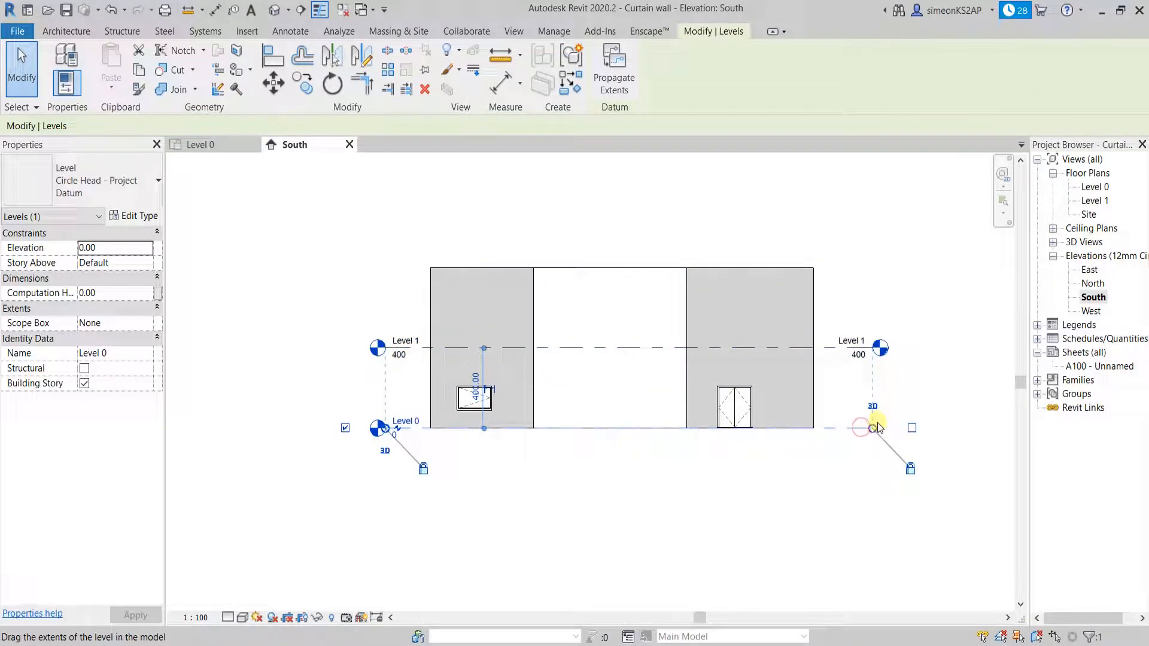
pyautogui.click(912, 428)
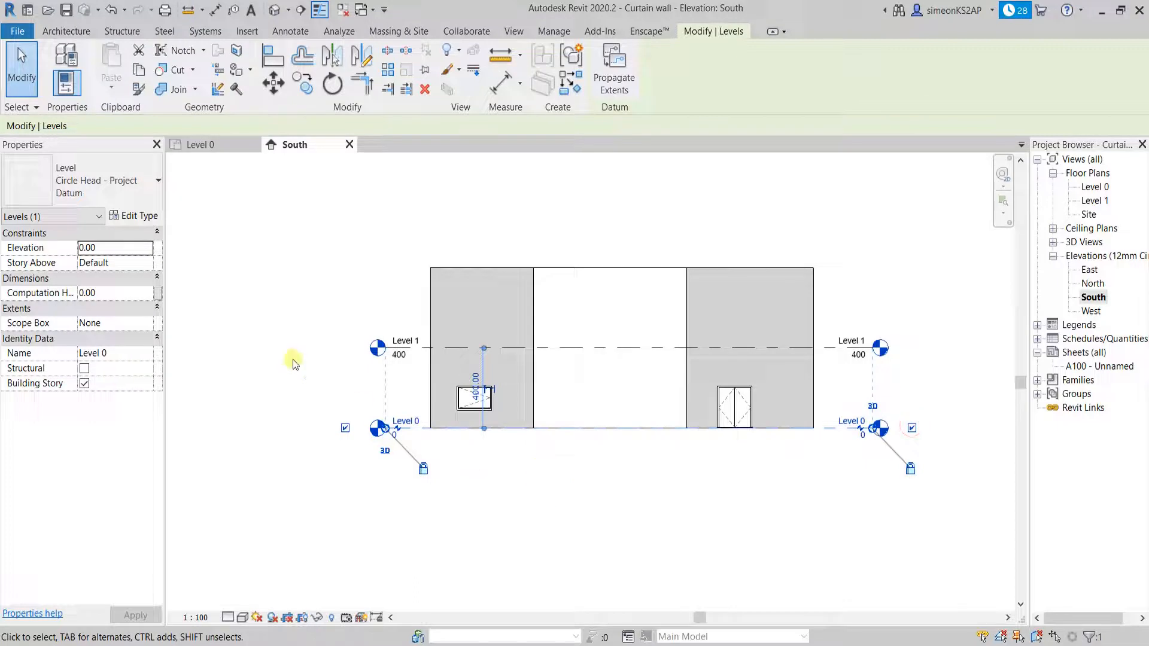
# Hide the level heads of Level 0 and Level 1 at the window end
pyautogui.click(342, 426)
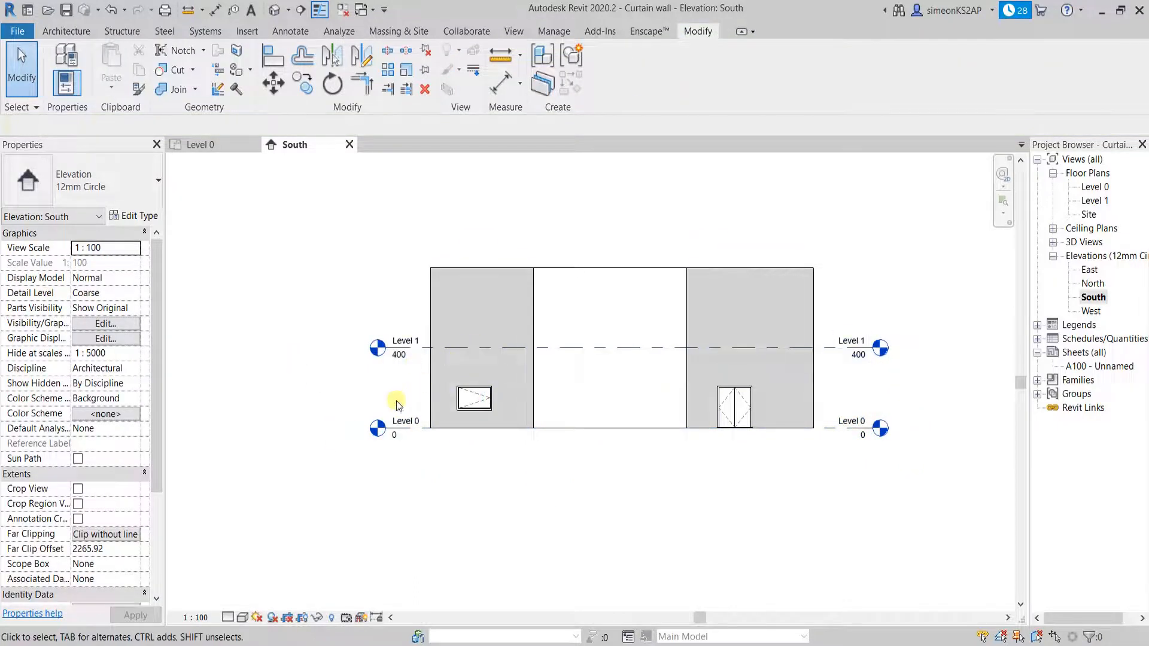
pyautogui.click(419, 426)
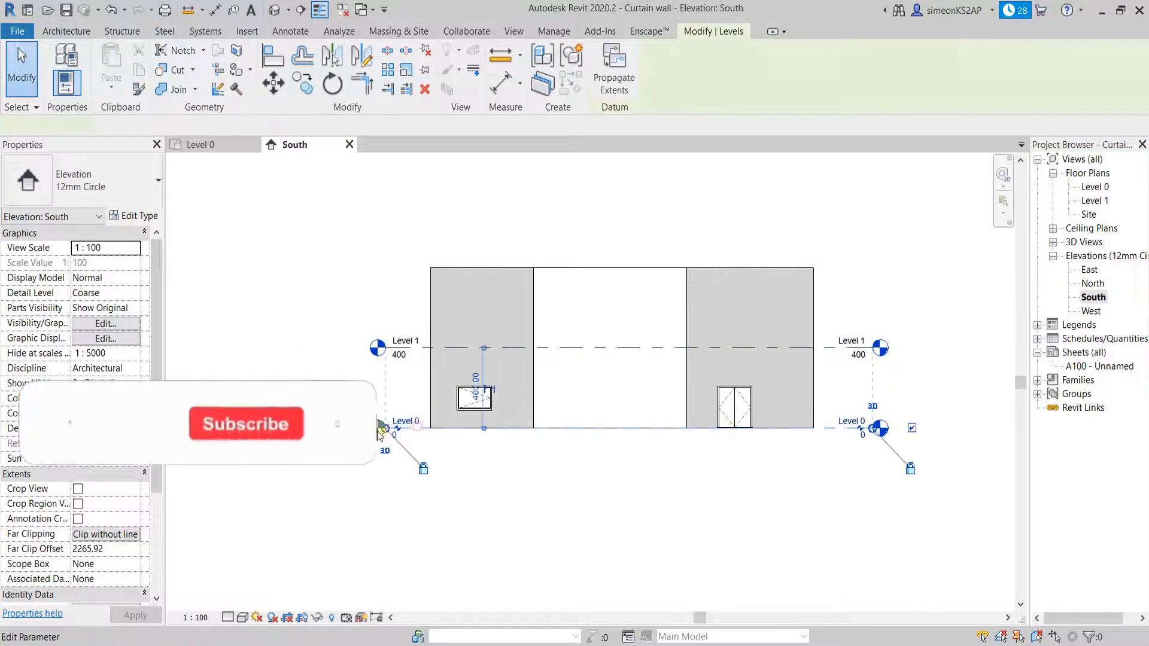
pyautogui.click(577, 349)
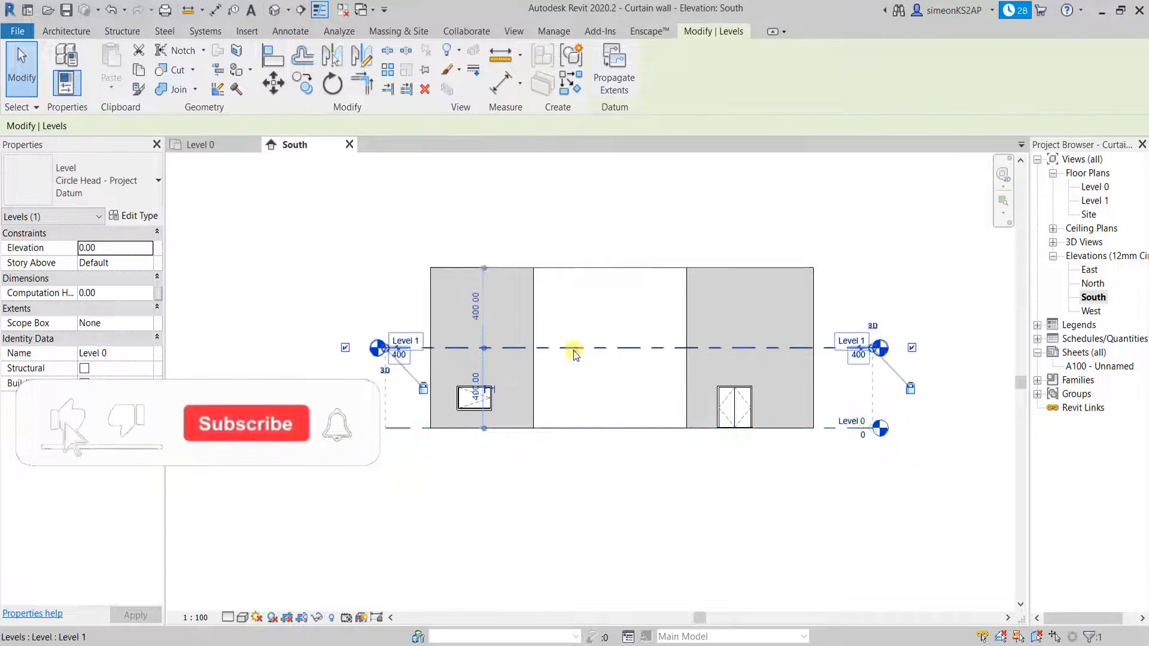
pyautogui.click(503, 480)
pyautogui.moveTo(688, 441); pyautogui.dragTo(658, 433, button='middle')
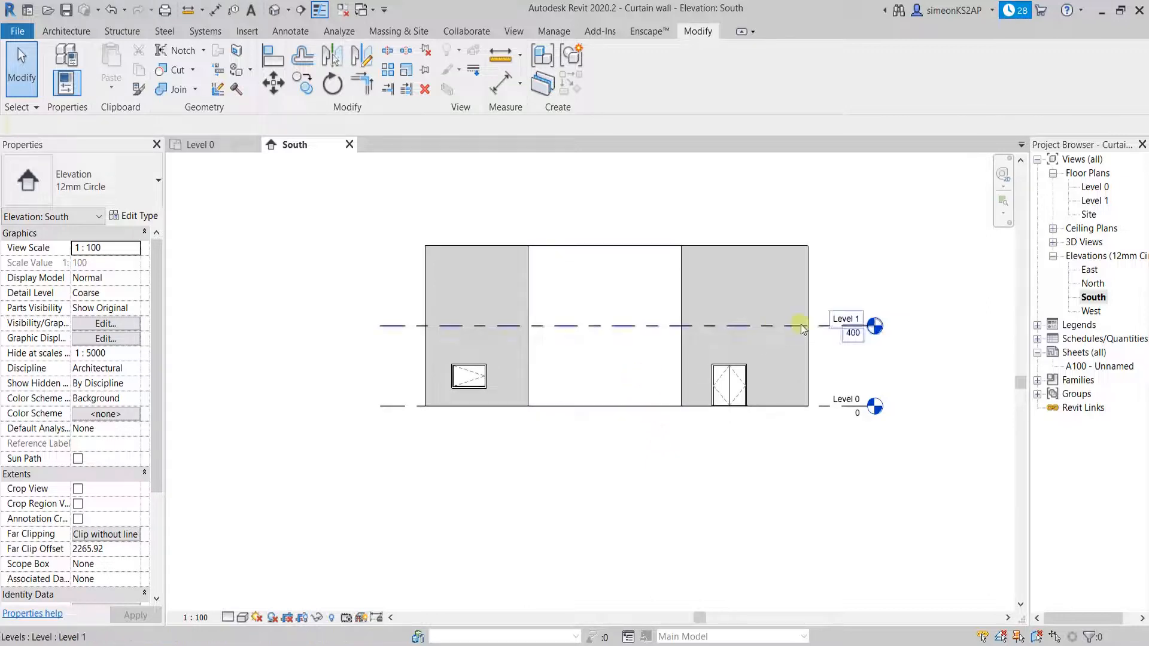
pyautogui.click(860, 326)
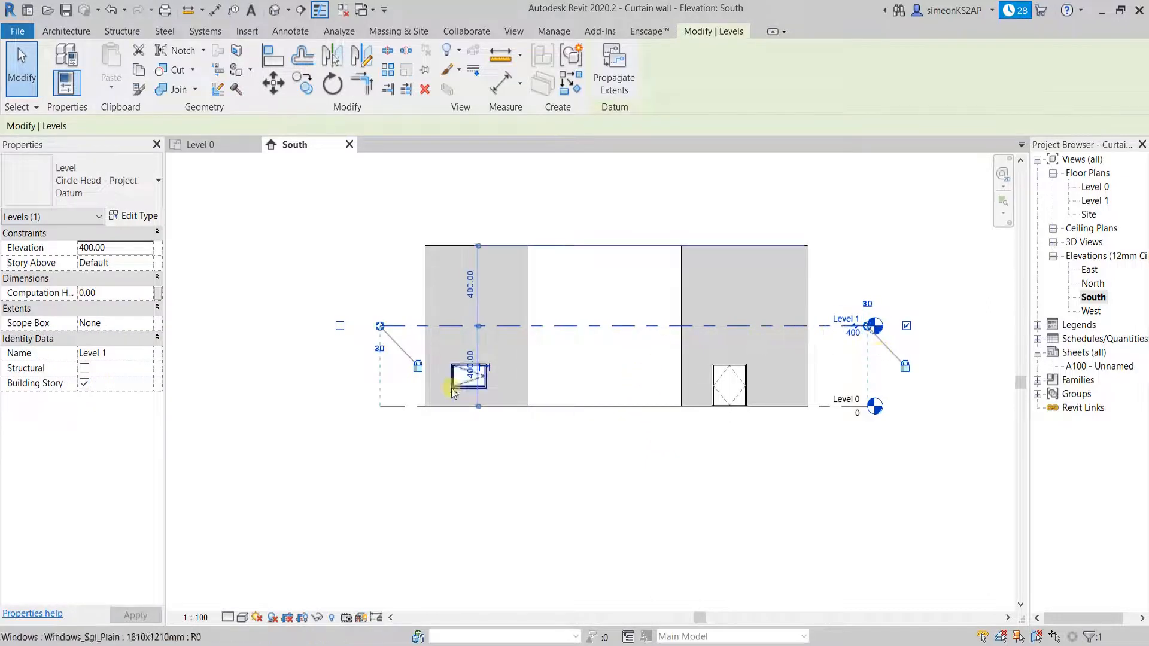
pyautogui.click(531, 489)
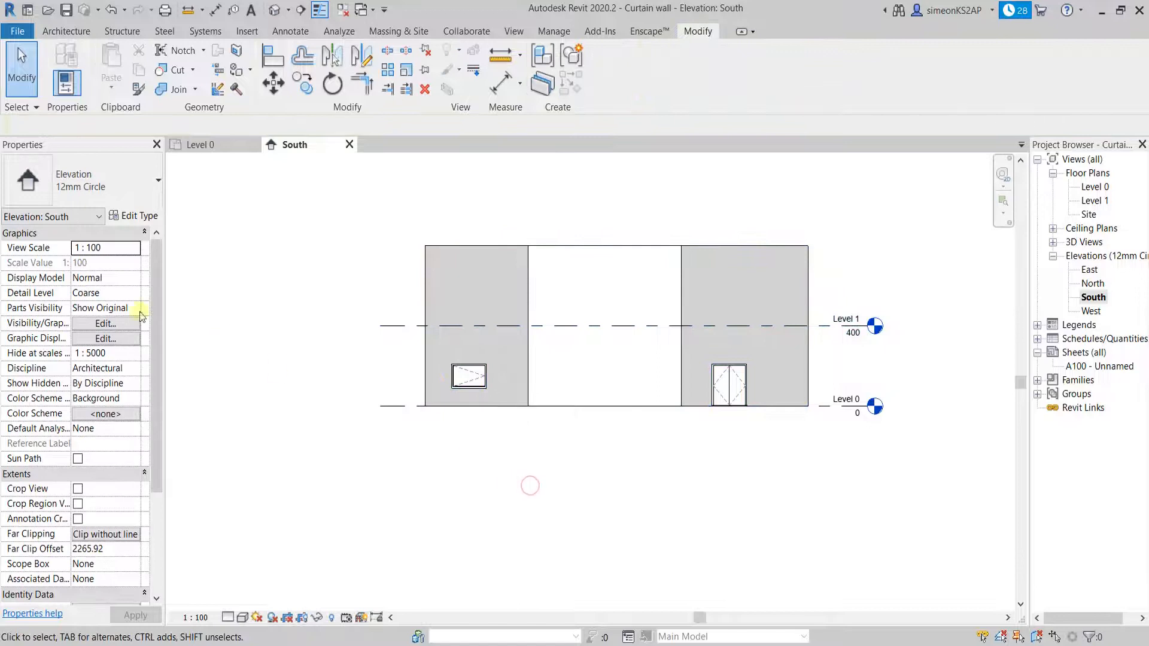
# Set the brick wall's top constraint to Up to level: Level 1
pyautogui.click(473, 245)
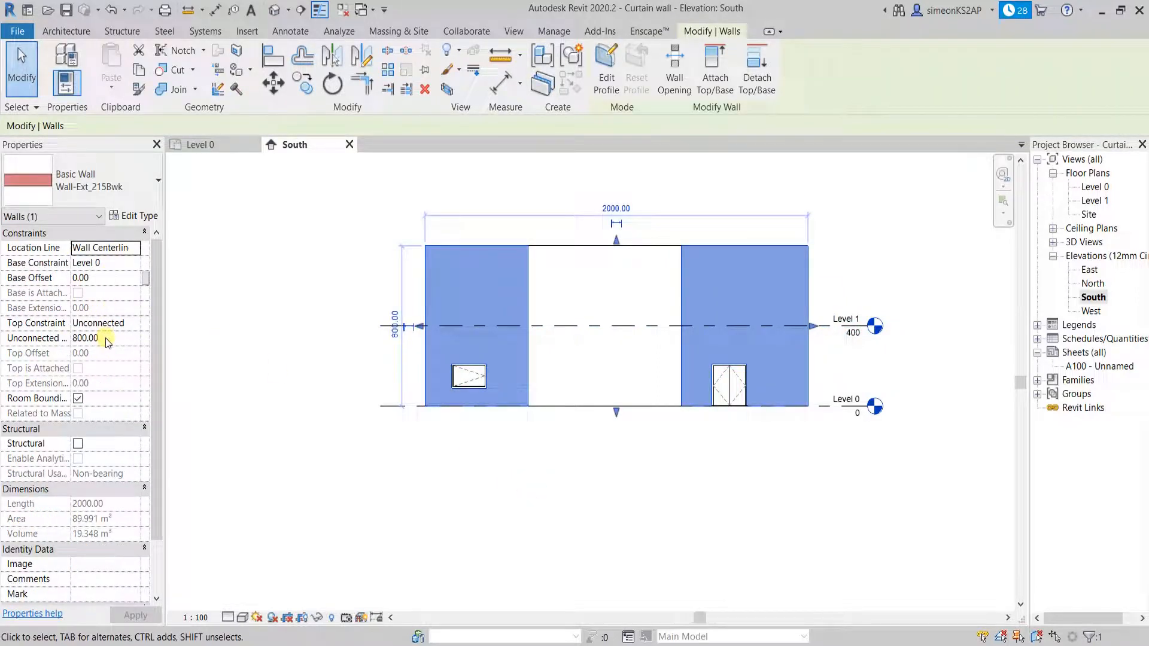
pyautogui.click(128, 324)
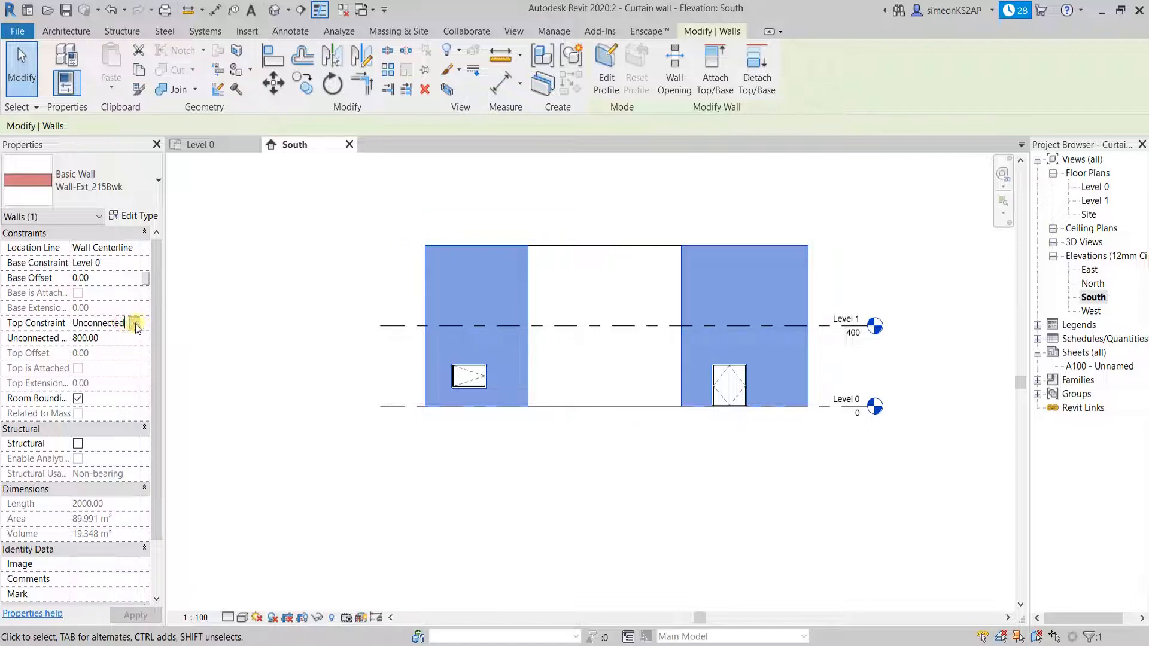
pyautogui.click(134, 324)
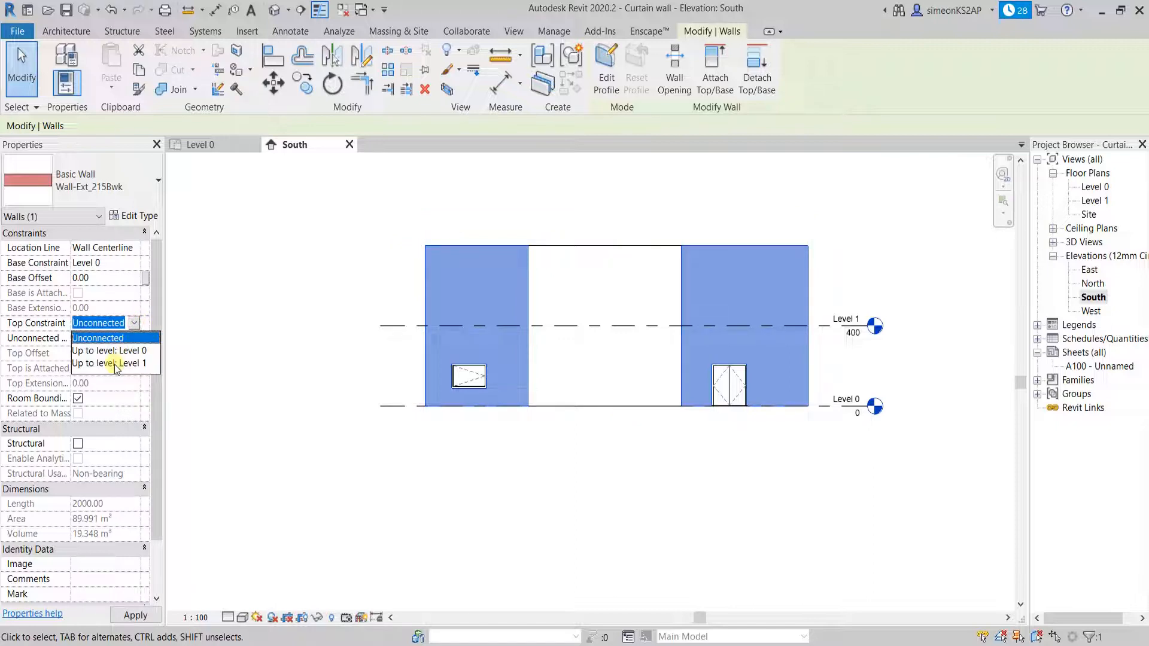
pyautogui.click(116, 364)
pyautogui.click(569, 519)
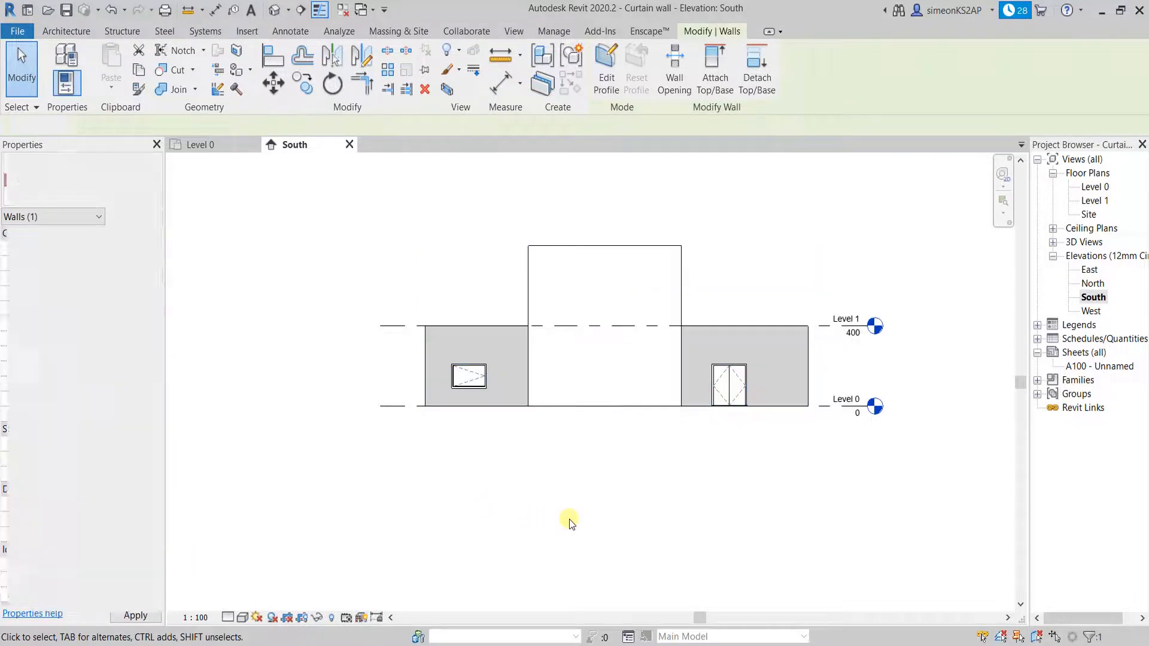
# Set the curtain wall's top constraint to Up to level: Level 1 and check its fit within the brick wall
pyautogui.click(562, 250)
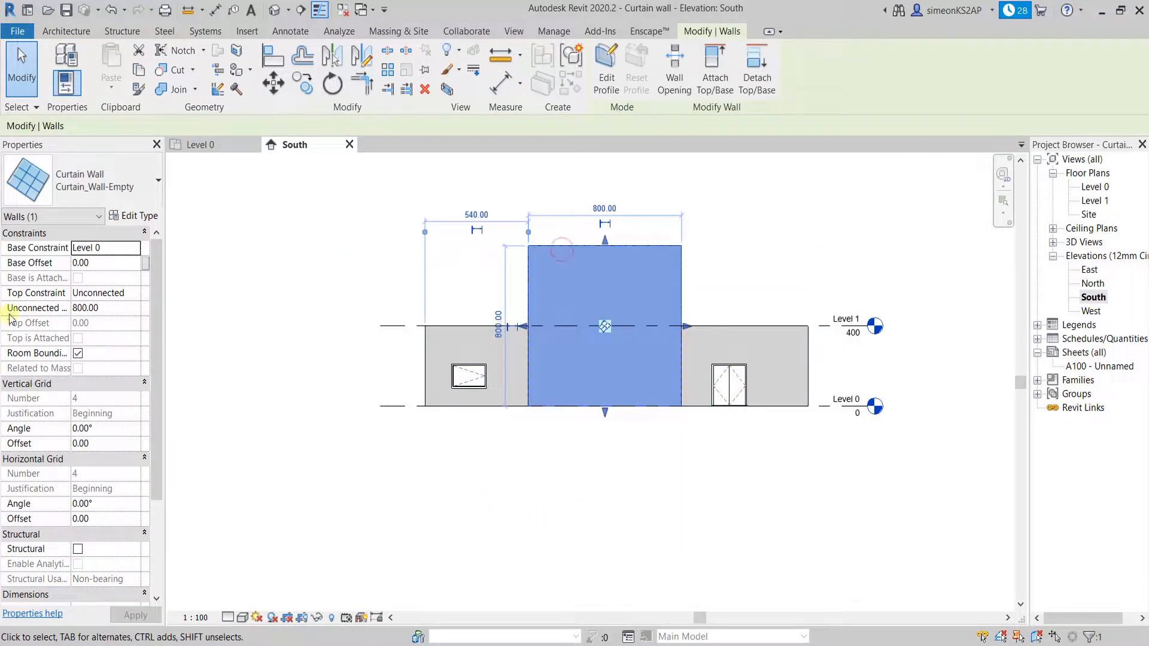
pyautogui.click(131, 296)
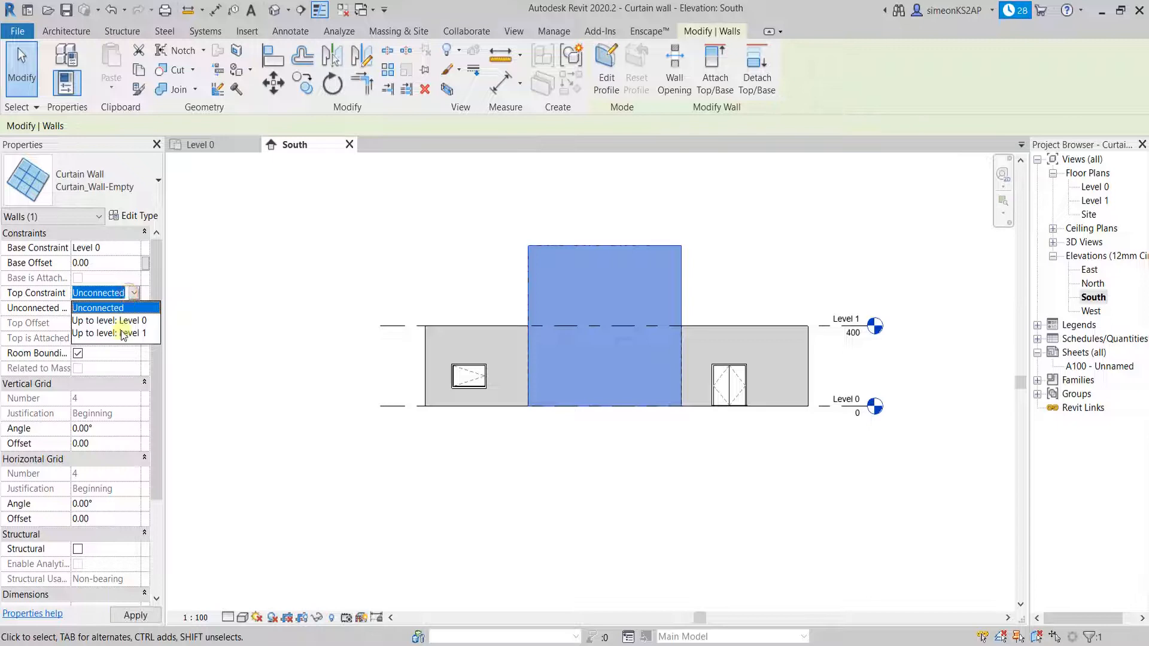
pyautogui.click(122, 334)
pyautogui.click(553, 544)
pyautogui.scroll(-1, 677, 422)
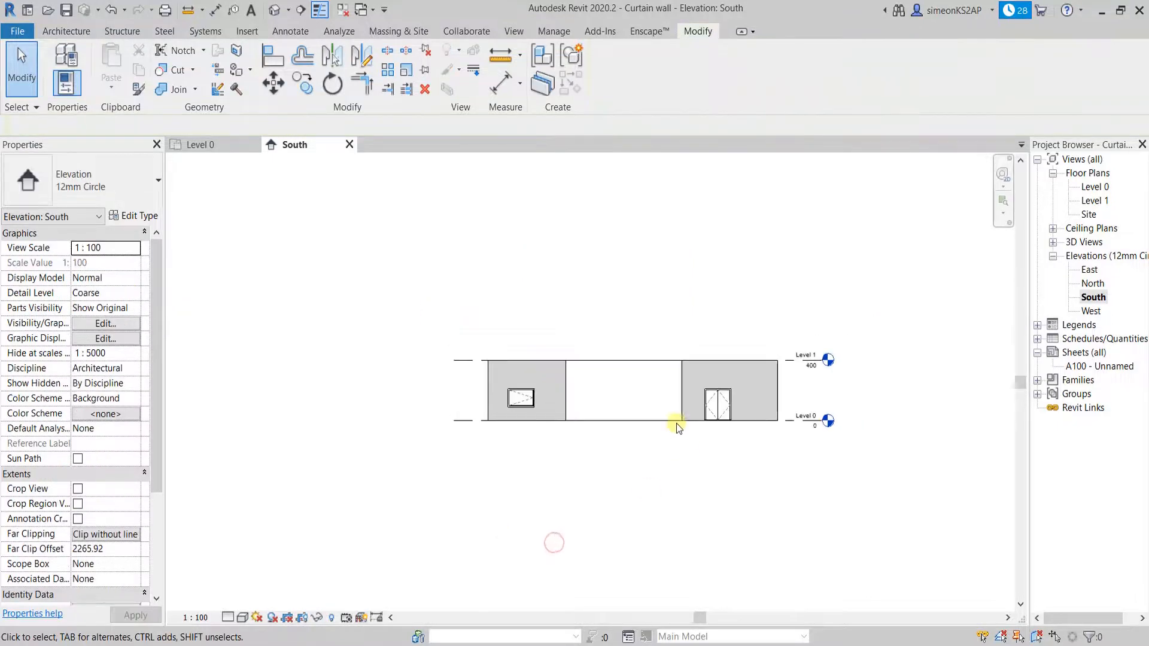
pyautogui.scroll(3, 677, 423)
pyautogui.scroll(-1, 493, 368)
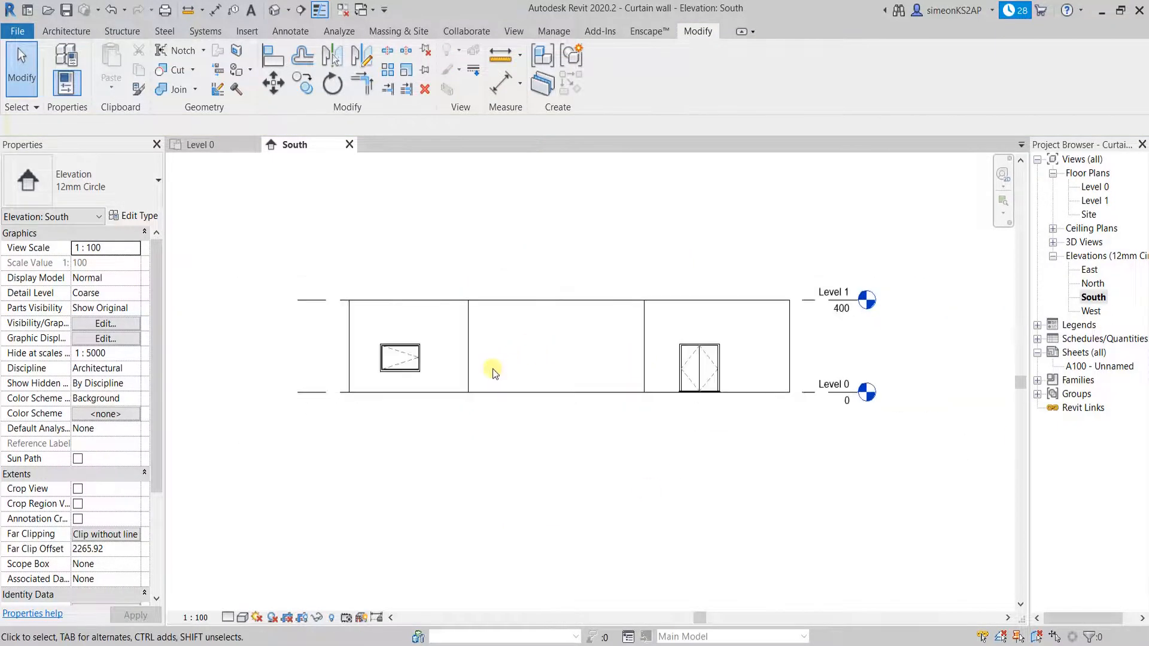
pyautogui.click(533, 304)
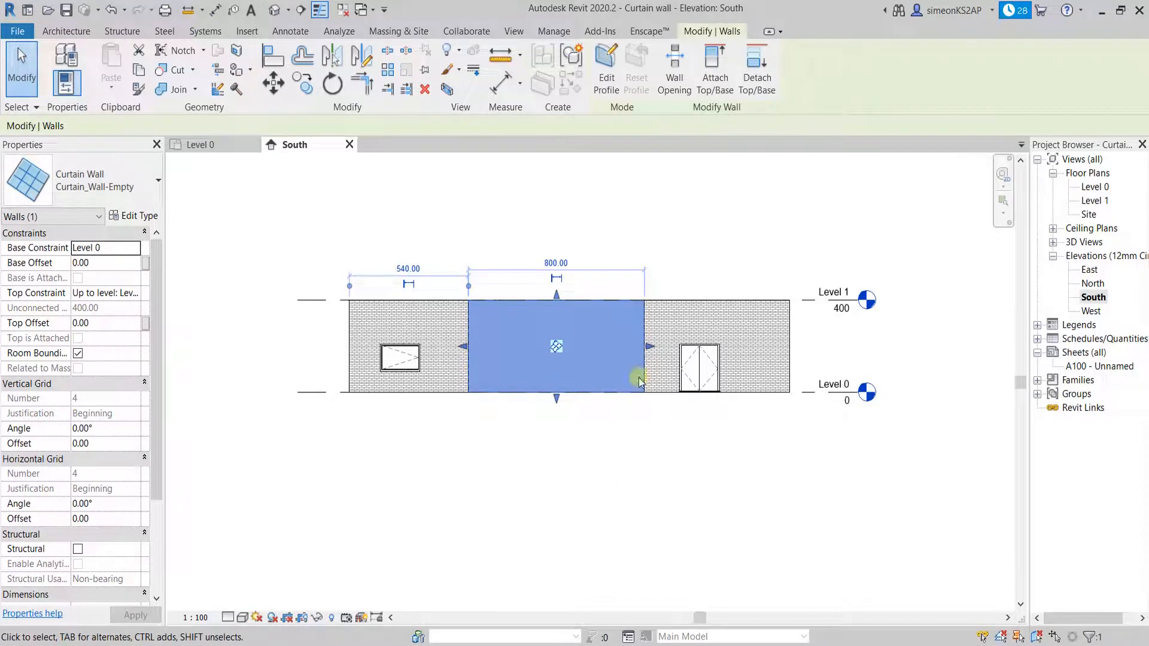
pyautogui.scroll(1, 639, 381)
pyautogui.scroll(1, 623, 435)
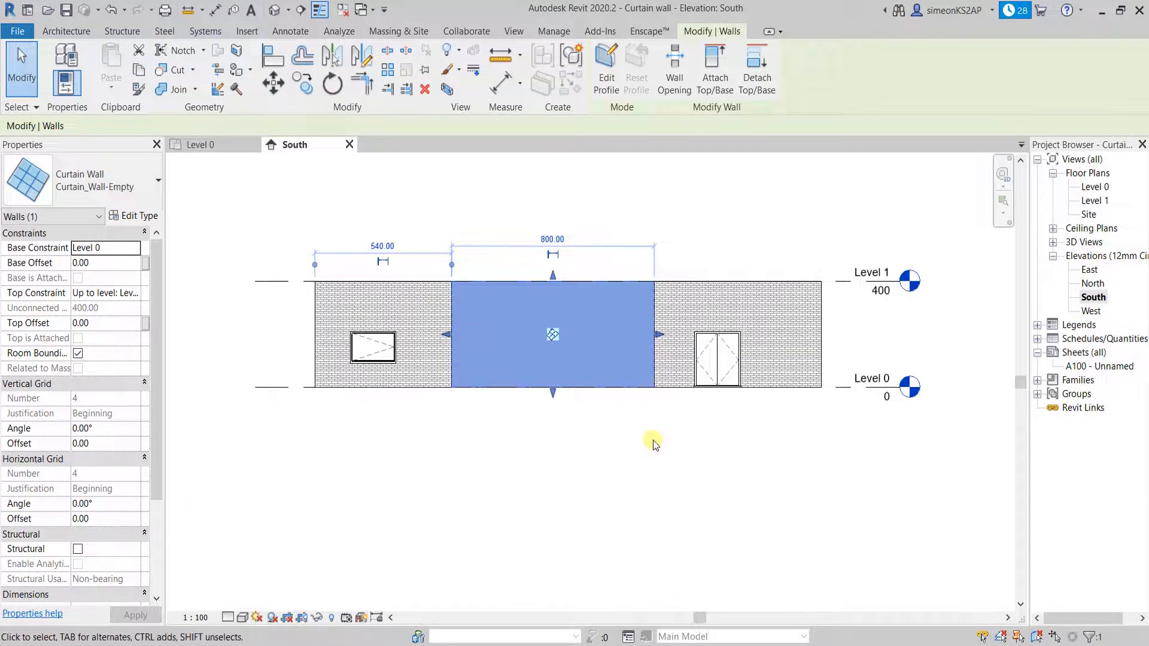
pyautogui.click(652, 440)
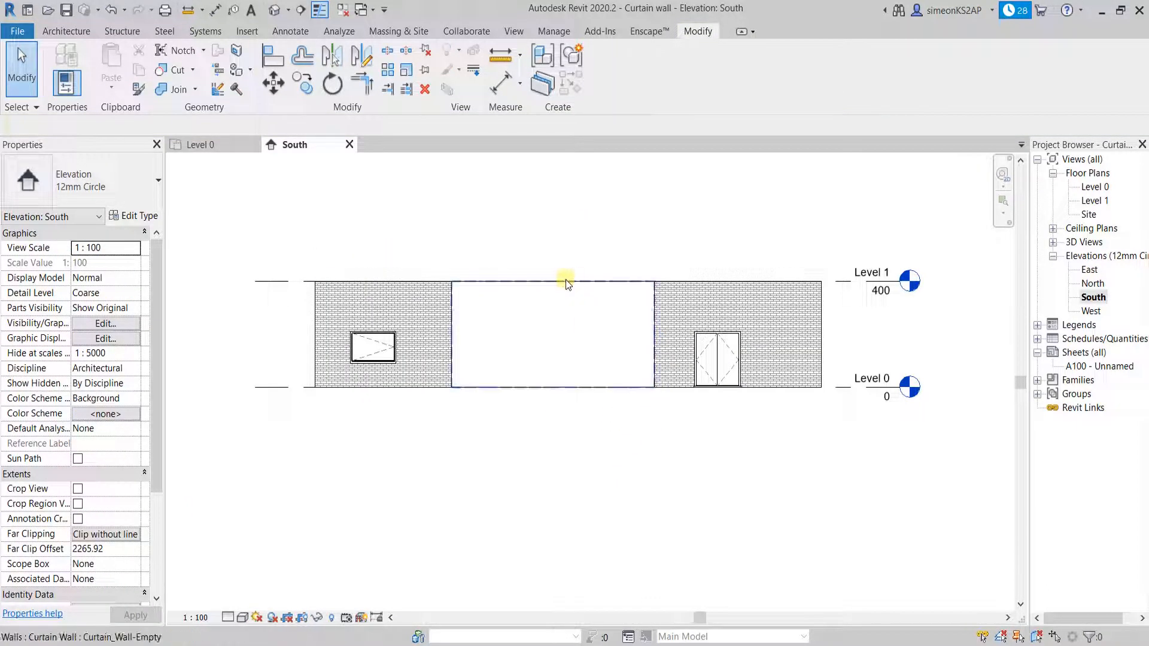
# Place three vertical curtain grid lines, the first 160 cm from the window-side edge and the others dividing the remaining width into thirds of 213.33 cm
pyautogui.click(78, 32)
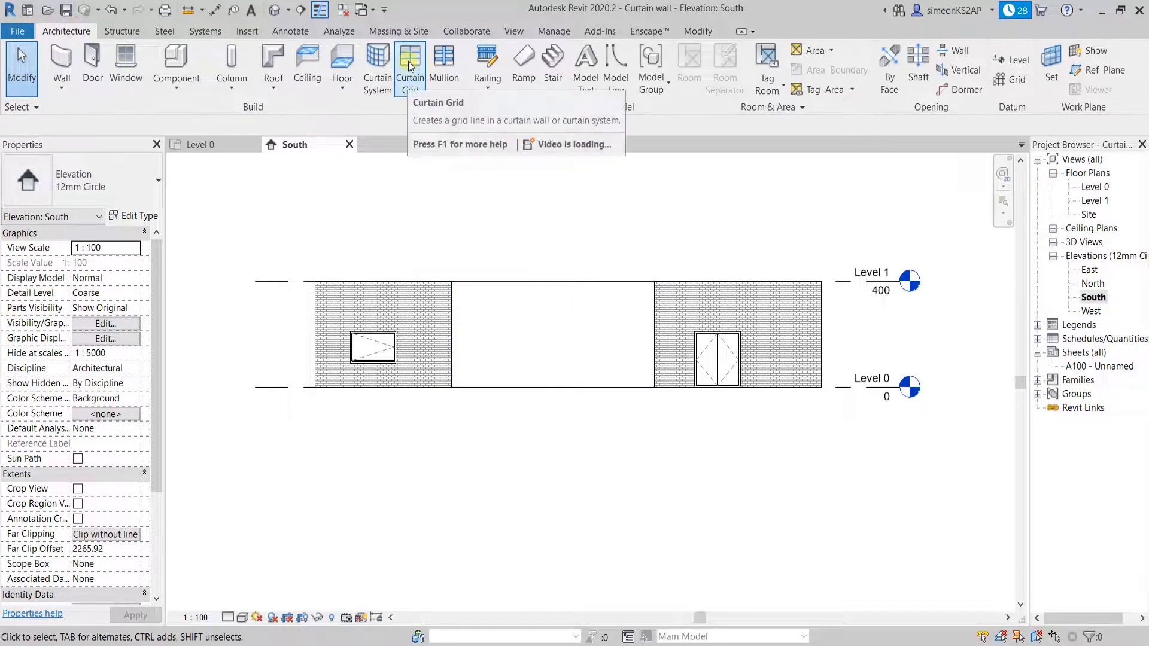
pyautogui.click(409, 83)
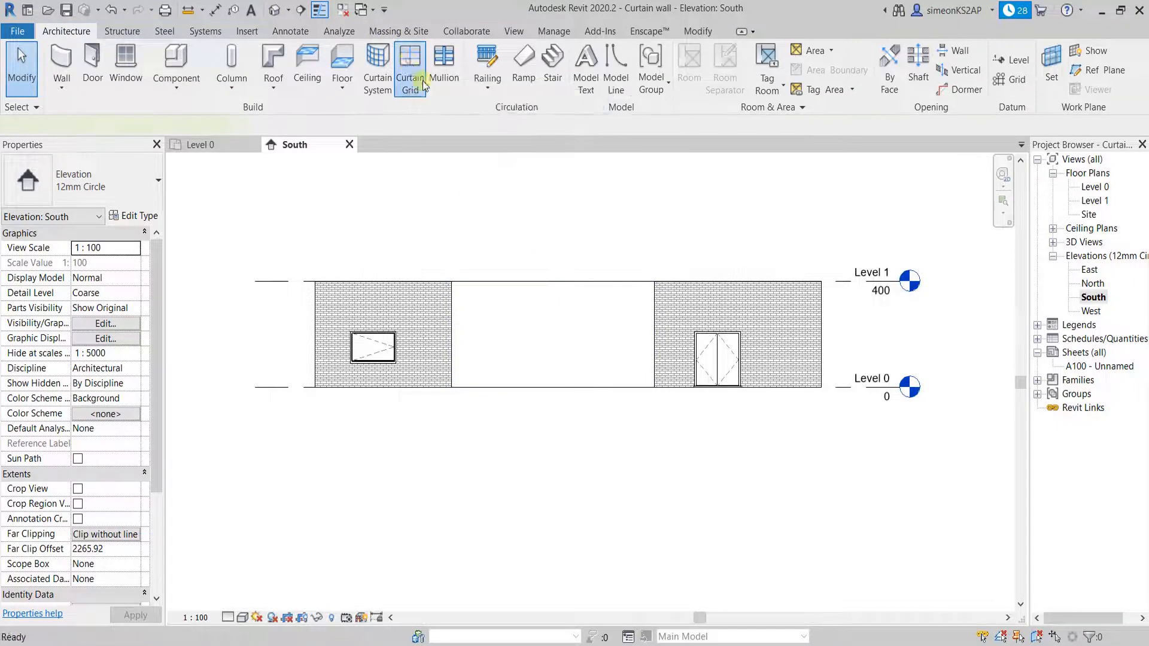
pyautogui.click(493, 279)
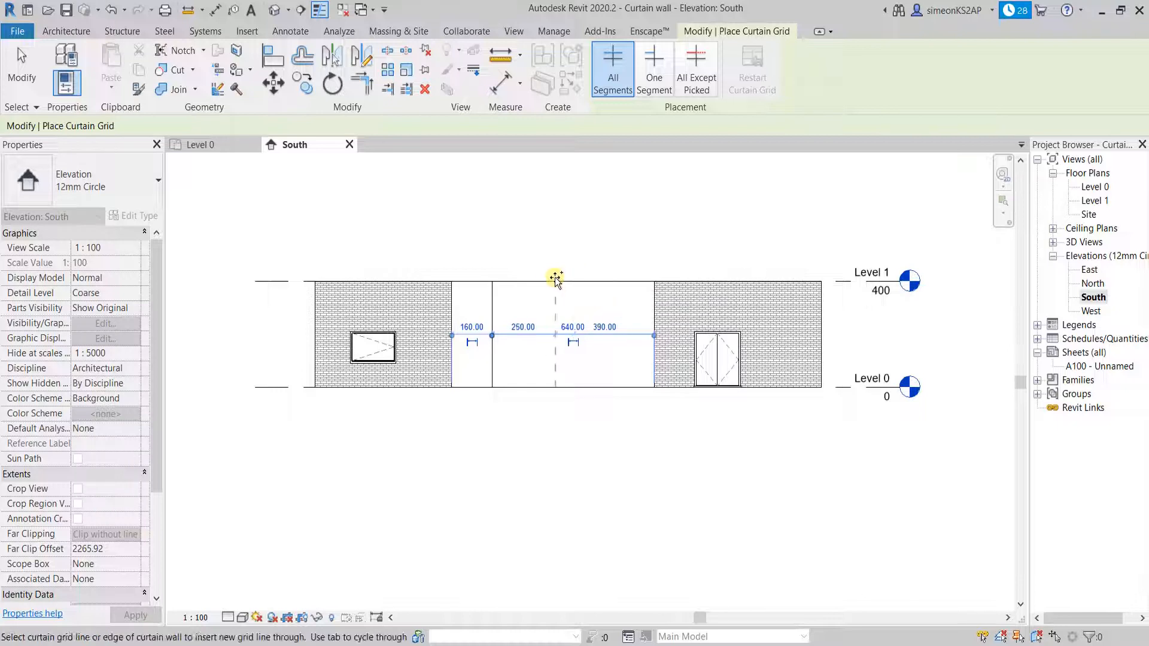
pyautogui.click(549, 280)
pyautogui.click(609, 282)
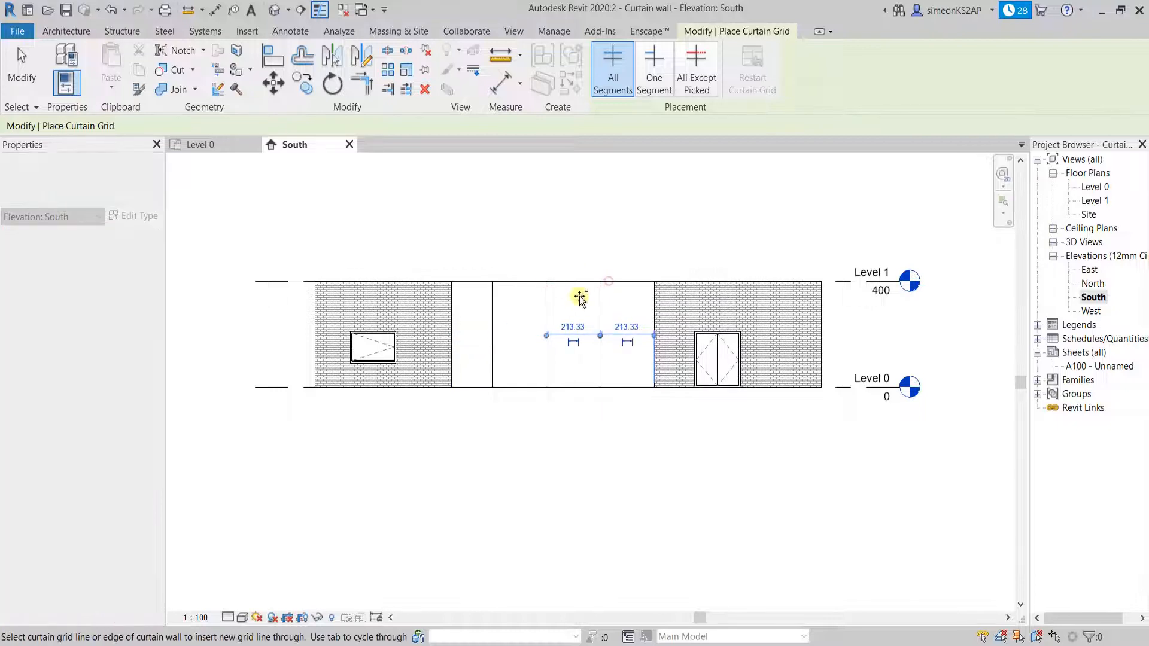
# Place two horizontal curtain grid lines across all segments, dividing the curtain wall's height into thirds of 133.33 cm, and end the Curtain Grid command
pyautogui.click(453, 317)
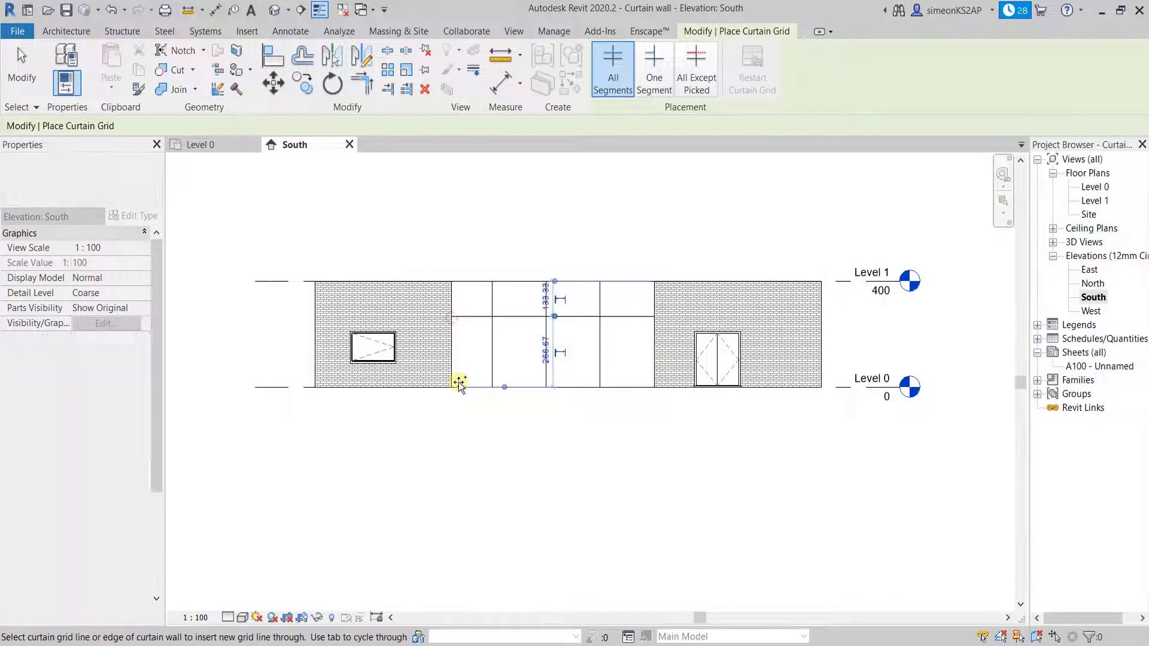
pyautogui.click(450, 351)
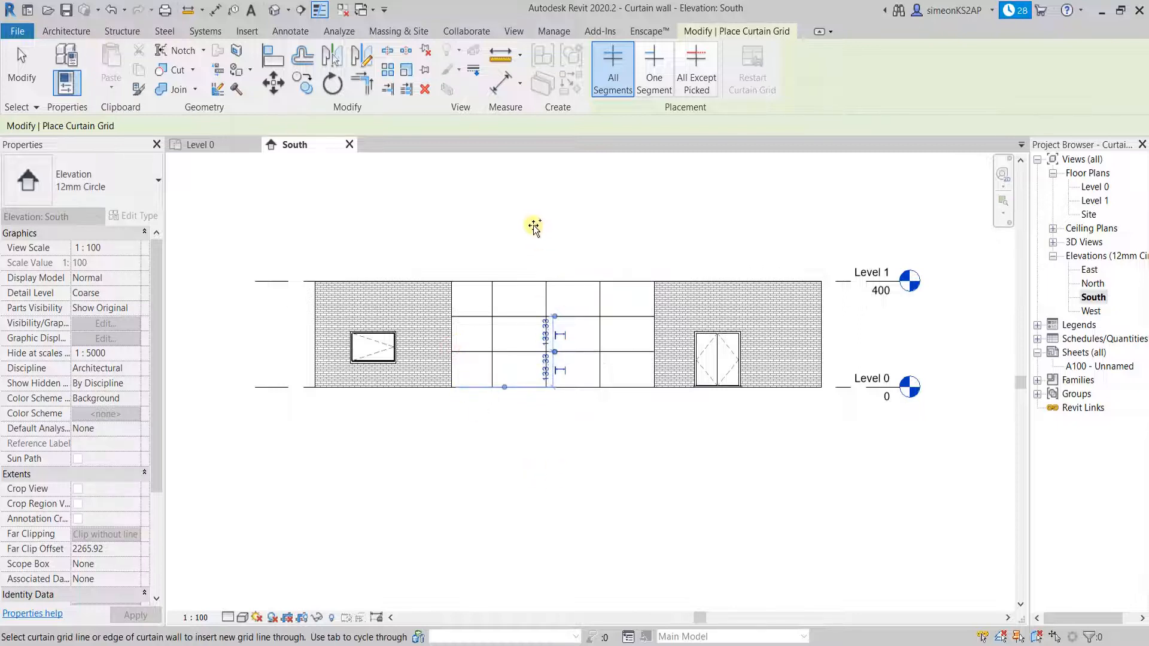
pyautogui.rightClick(534, 225)
pyautogui.click(572, 235)
pyautogui.rightClick(553, 223)
pyautogui.click(590, 236)
pyautogui.scroll(2, 552, 308)
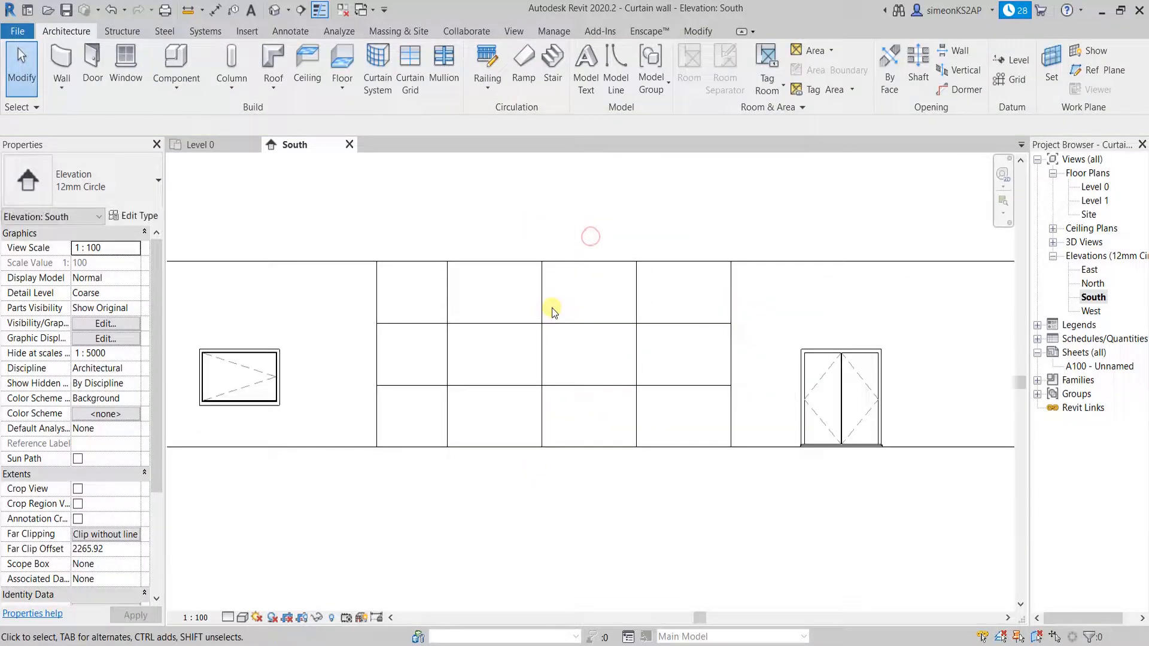
pyautogui.scroll(-2, 551, 307)
pyautogui.moveTo(583, 472); pyautogui.dragTo(637, 490, button='middle')
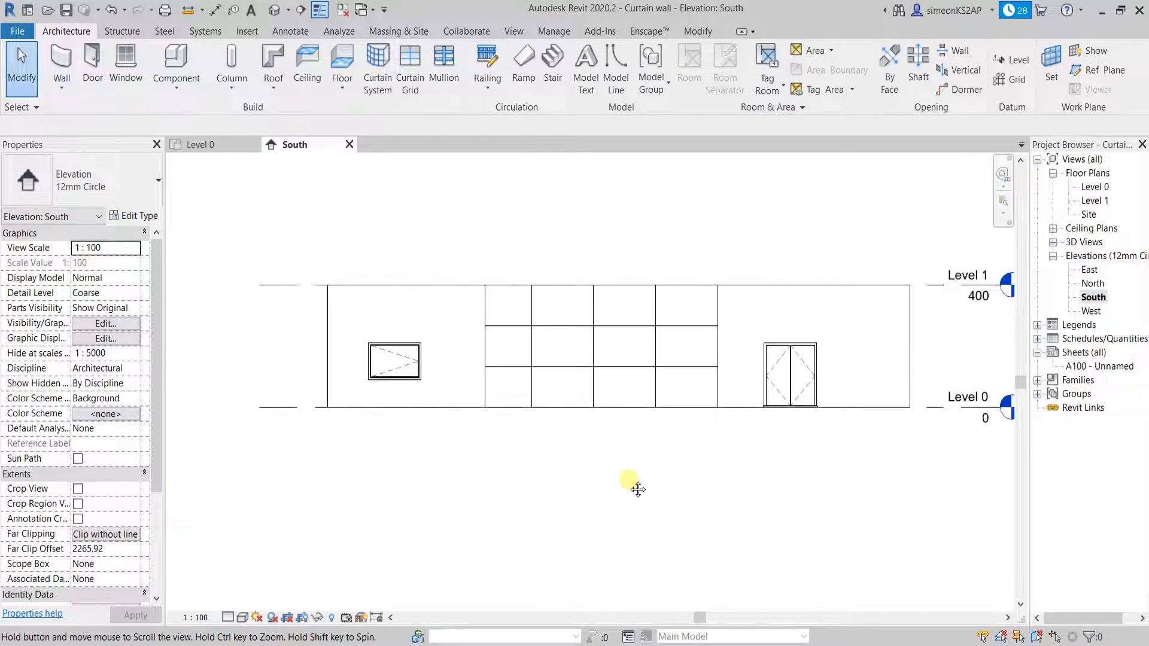
# Place an aligned dimension string above the curtain wall, spanning both side edges and all three vertical grid lines
pyautogui.click(215, 9)
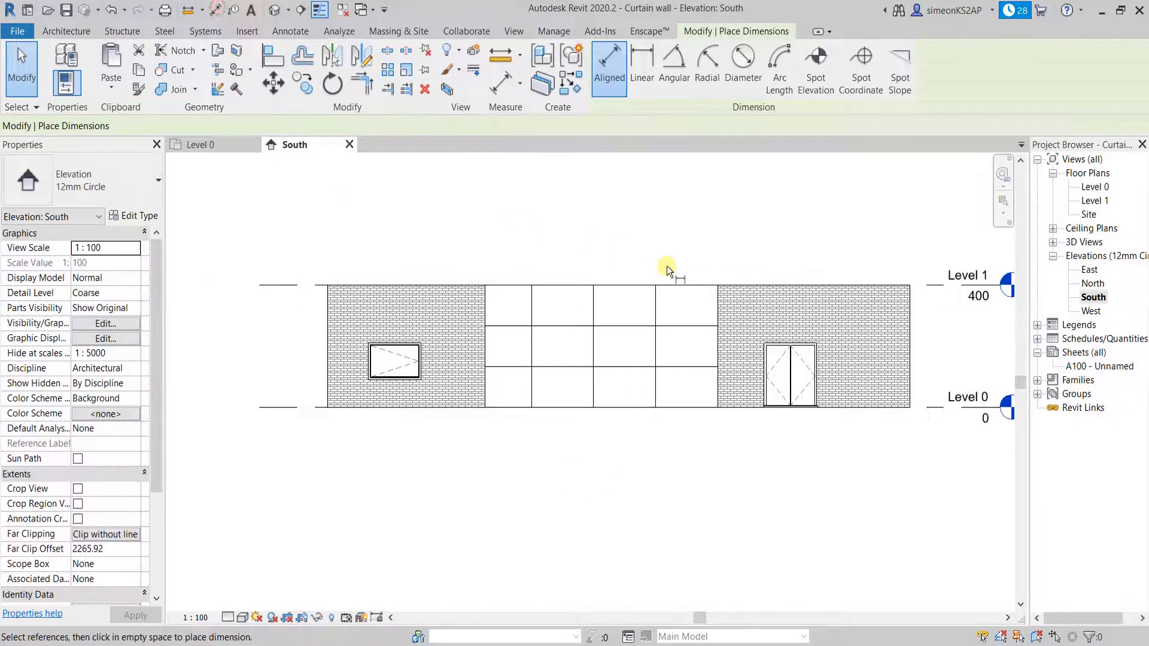
pyautogui.click(484, 303)
pyautogui.click(534, 304)
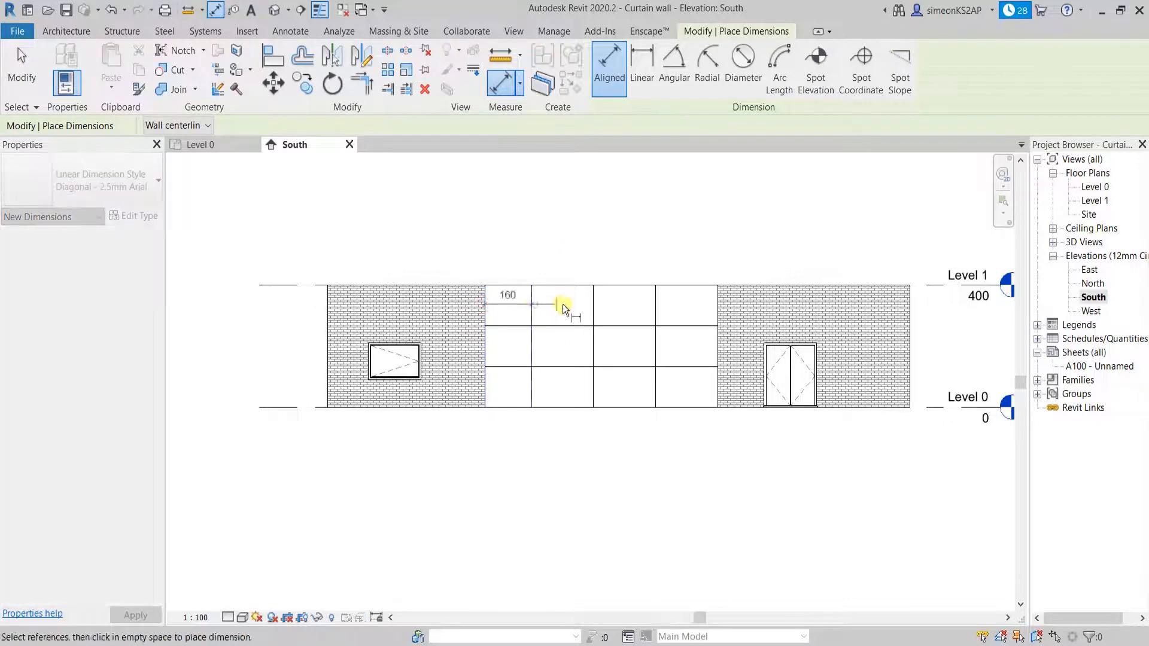
pyautogui.click(593, 299)
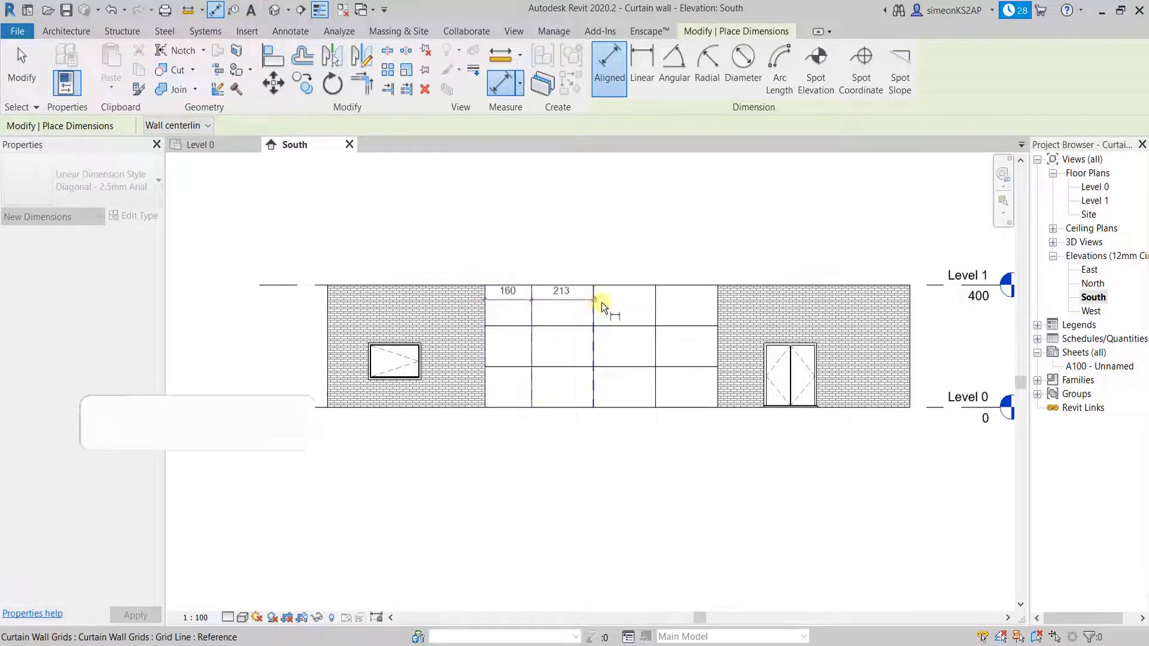
pyautogui.click(658, 303)
pyautogui.click(721, 304)
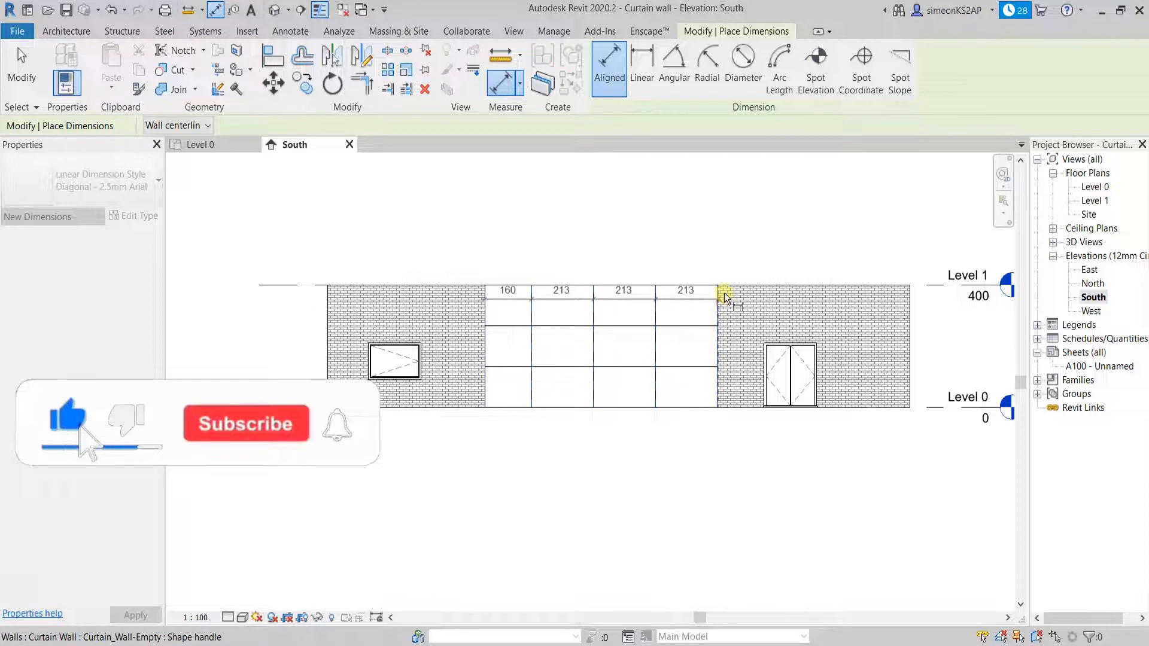
pyautogui.click(808, 242)
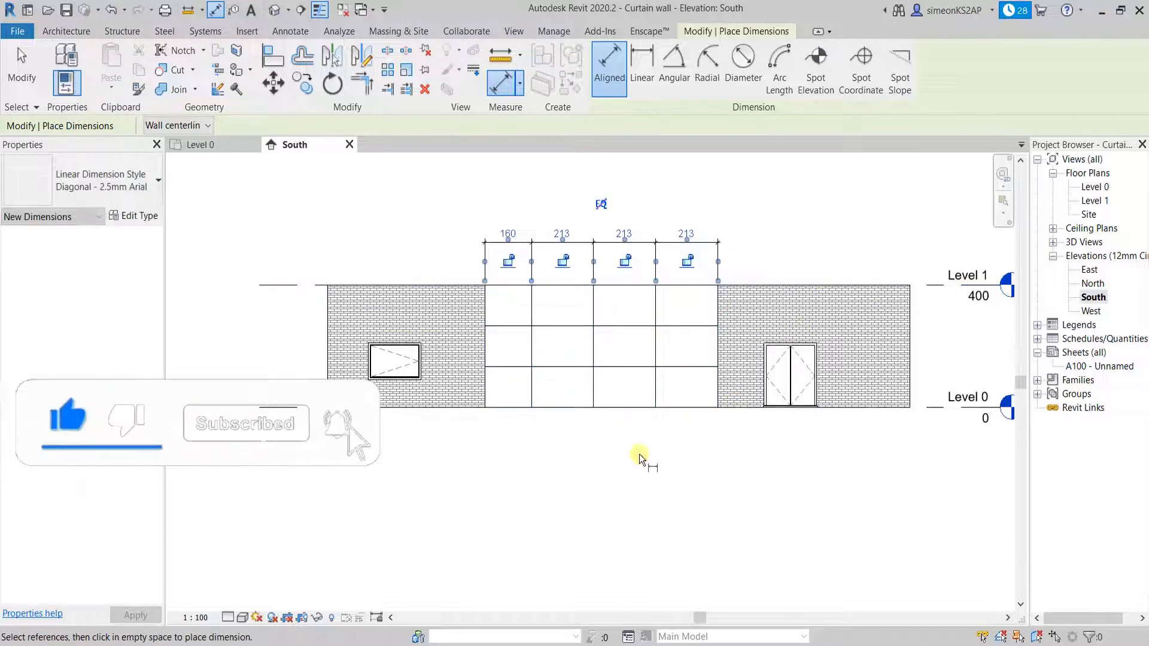
# Add a vertical aligned dimension string from the curtain wall's upper edge through the upper horizontal grid line to its base, and end the command
pyautogui.scroll(1, 639, 454)
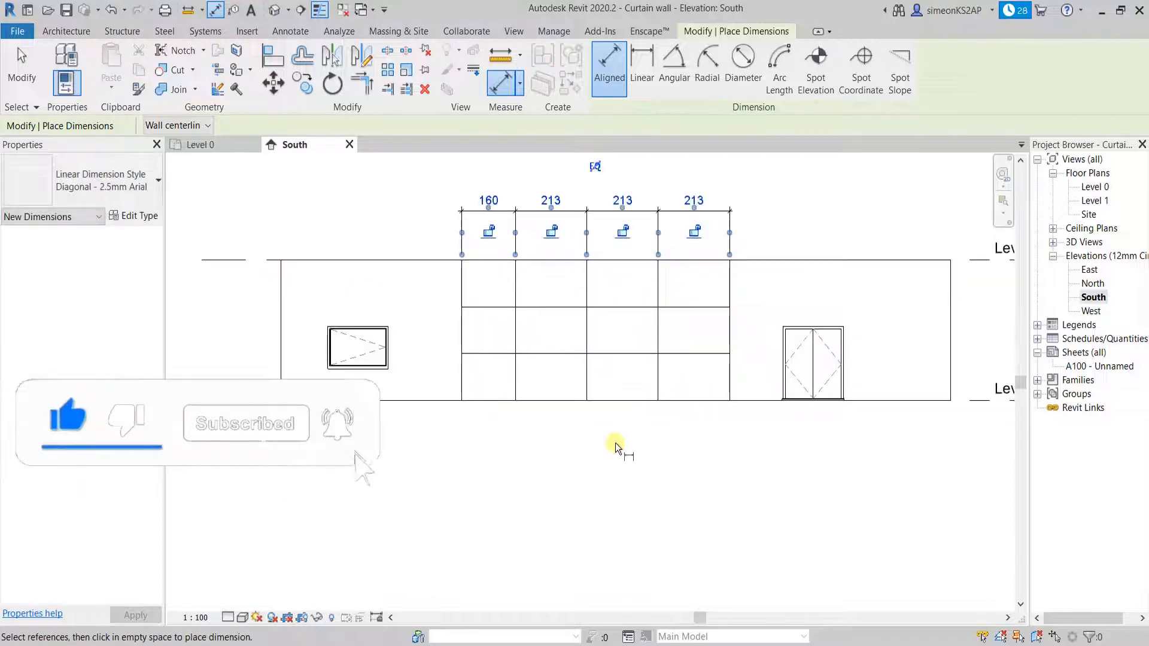
pyautogui.click(484, 258)
pyautogui.click(494, 306)
pyautogui.click(498, 400)
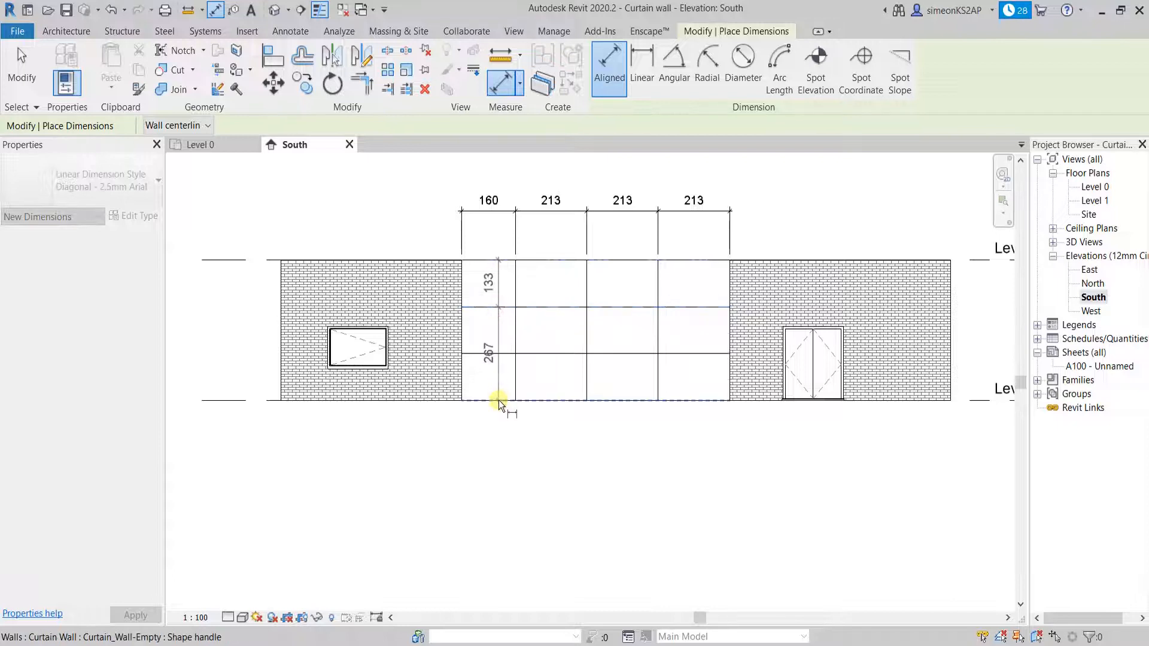
pyautogui.click(494, 475)
pyautogui.rightClick(561, 476)
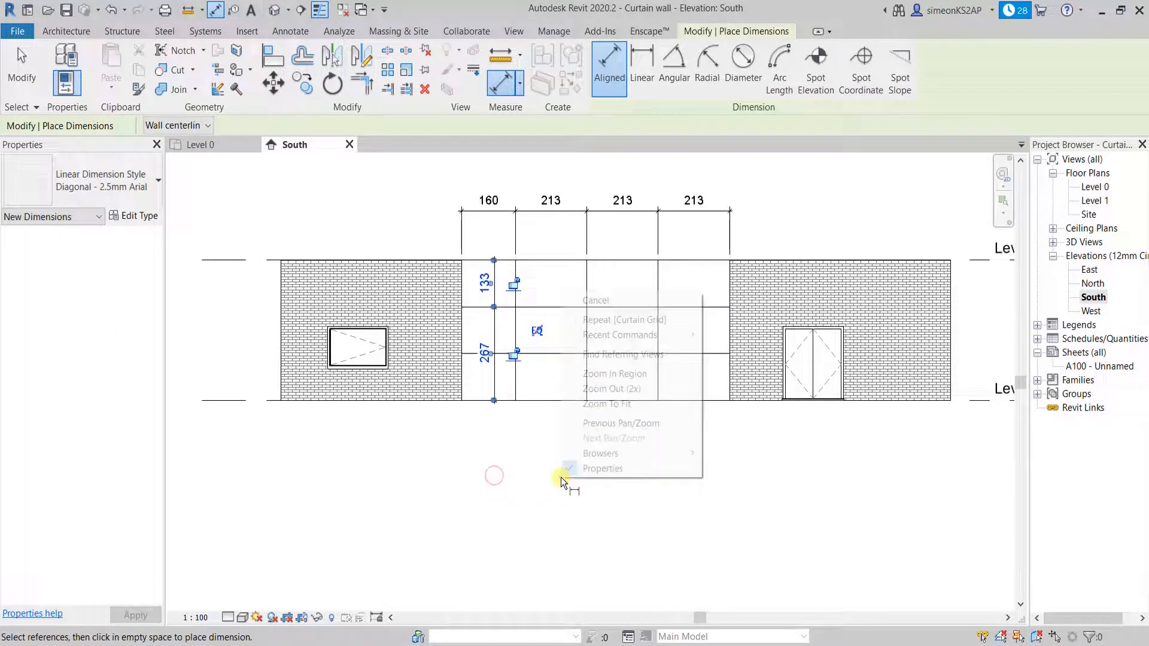
pyautogui.click(616, 307)
pyautogui.scroll(-3, 597, 440)
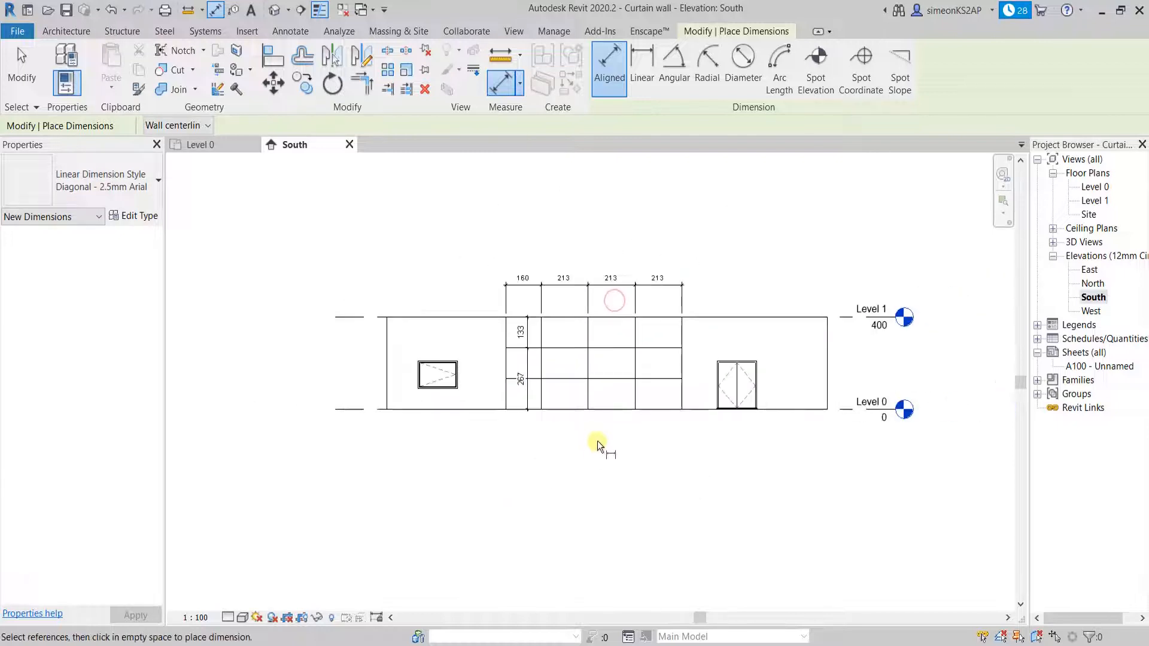
pyautogui.scroll(3, 527, 271)
pyautogui.rightClick(464, 217)
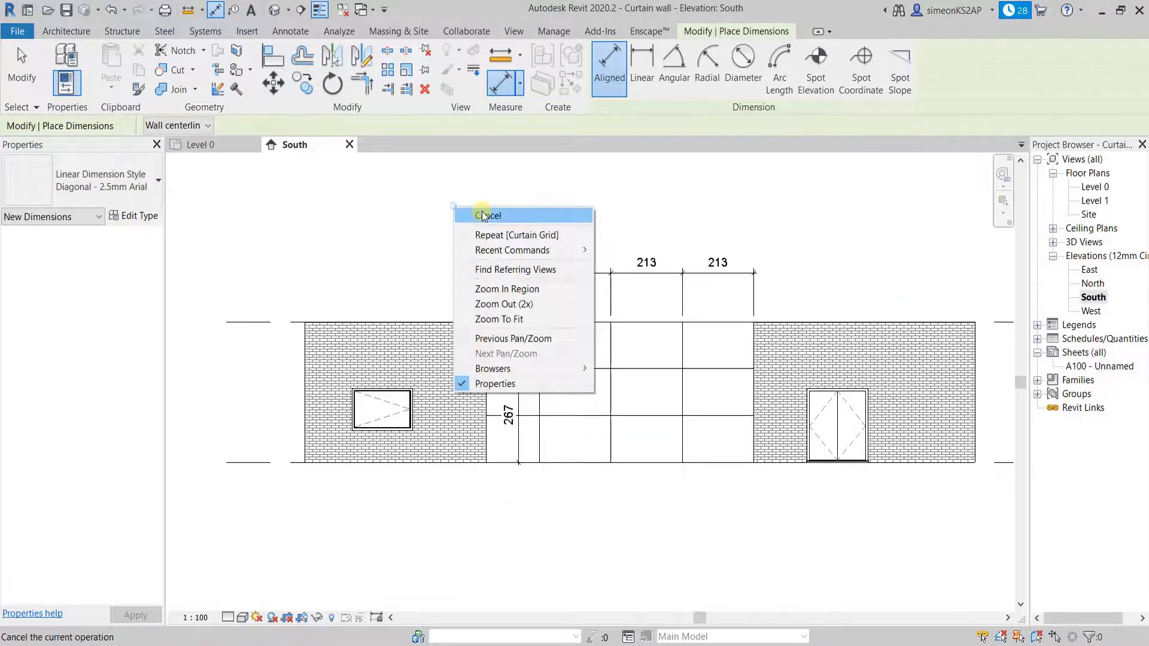
pyautogui.click(473, 213)
# Space the vertical grid lines evenly by applying equality to the horizontal dimension string, and switch equality off again to show values
pyautogui.scroll(-1, 575, 280)
pyautogui.click(584, 274)
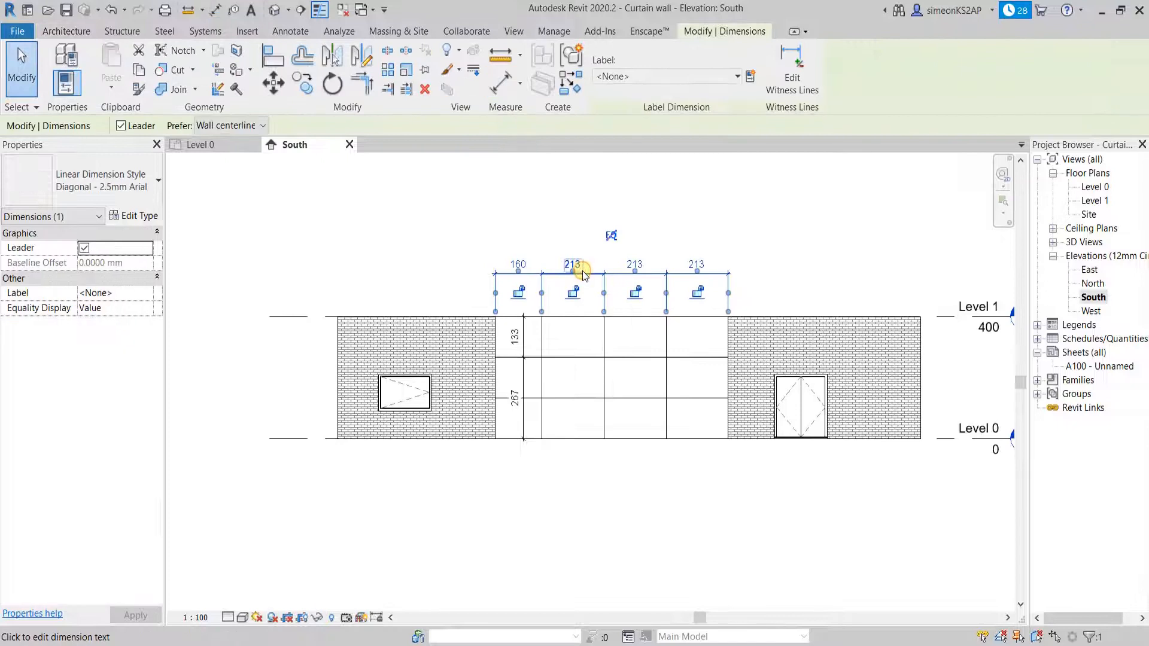
pyautogui.click(611, 236)
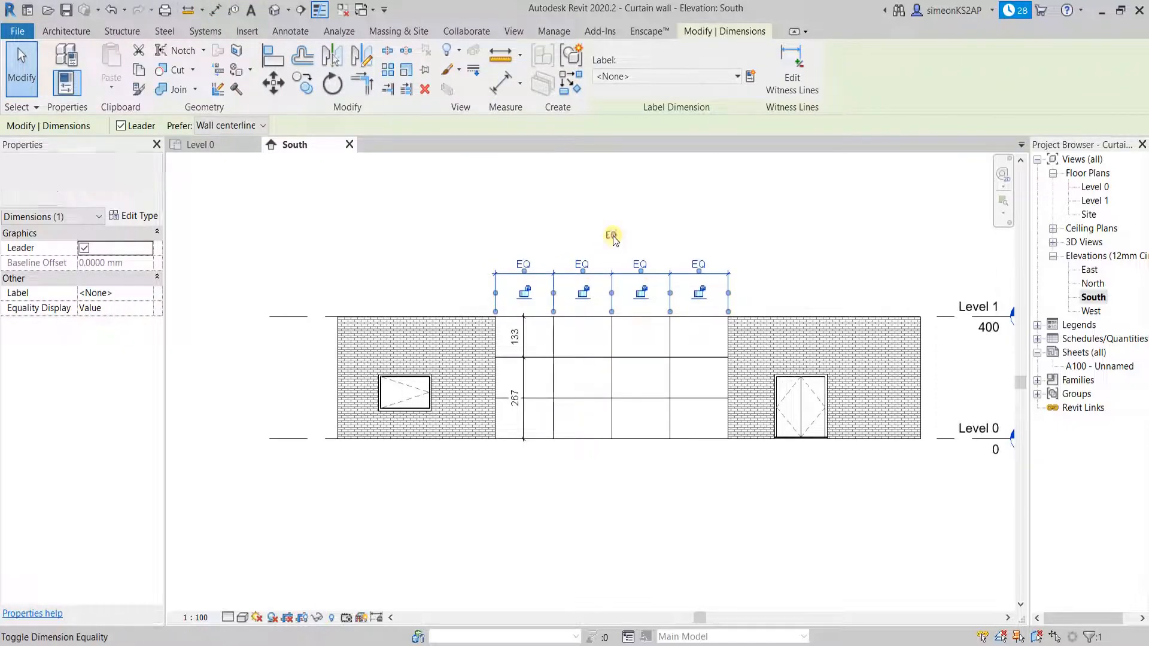
pyautogui.click(612, 235)
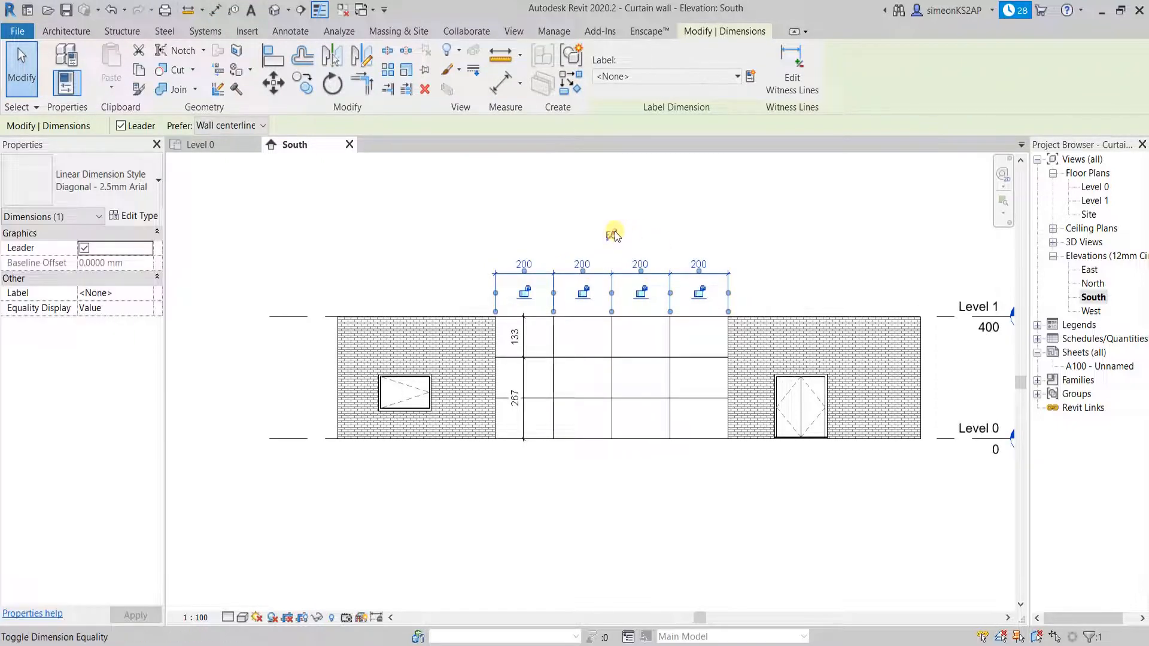
pyautogui.click(685, 489)
pyautogui.scroll(-2, 681, 494)
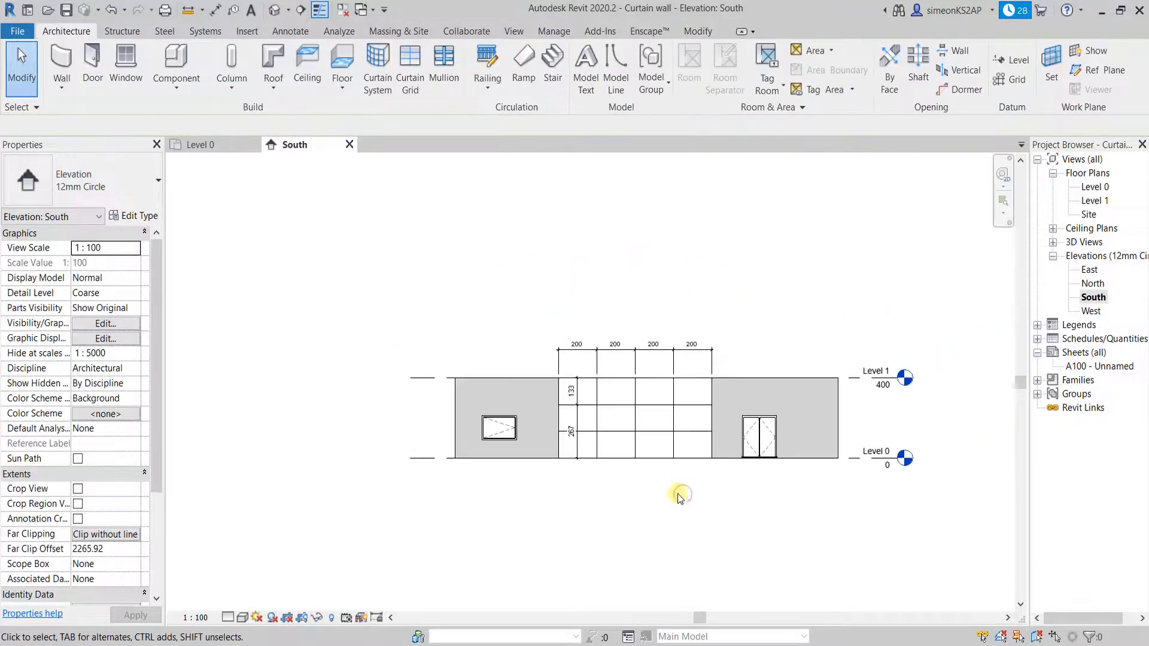
# Try applying equality to the vertical dimension string that references only the upper horizontal grid line
pyautogui.scroll(3, 574, 388)
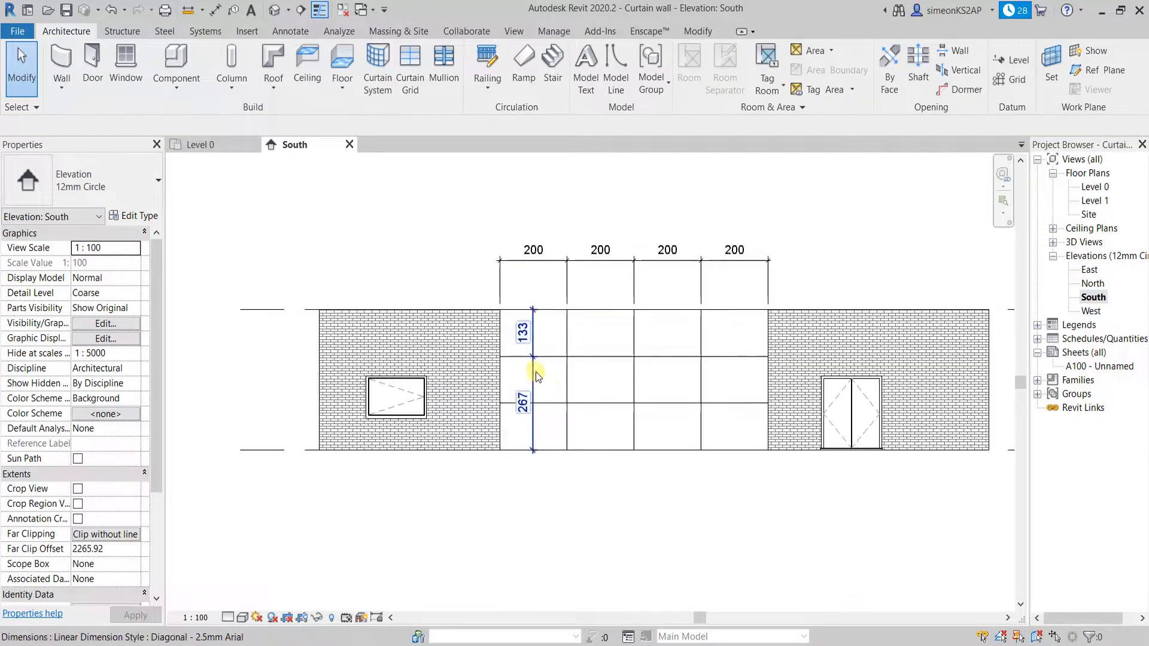
pyautogui.click(533, 371)
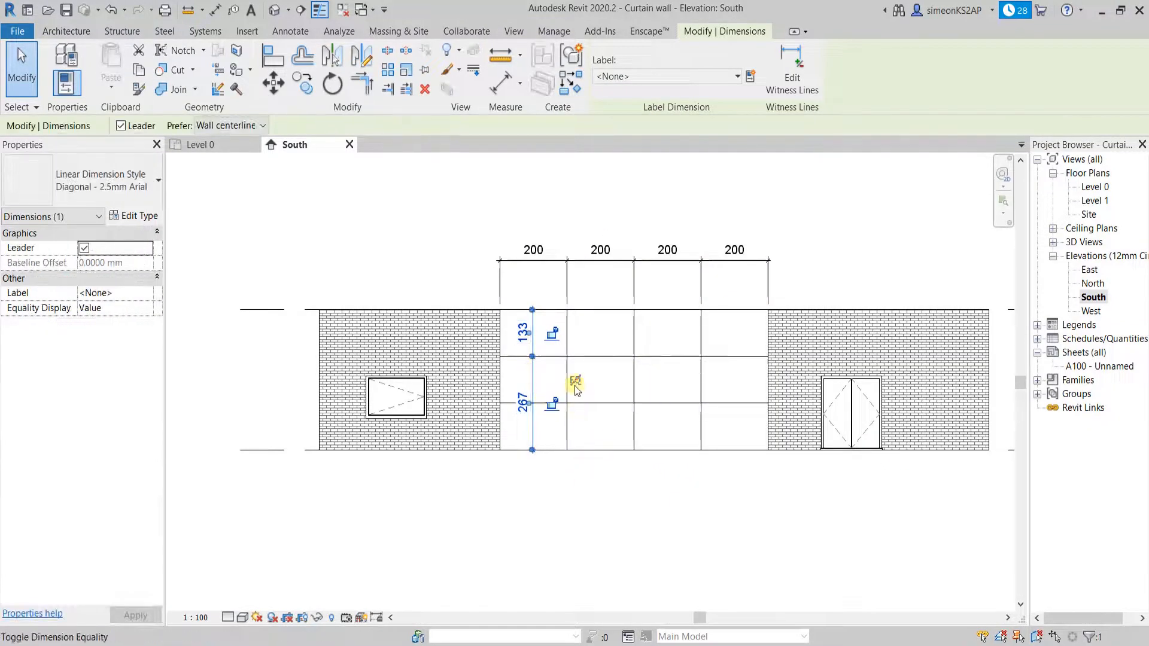
pyautogui.click(575, 382)
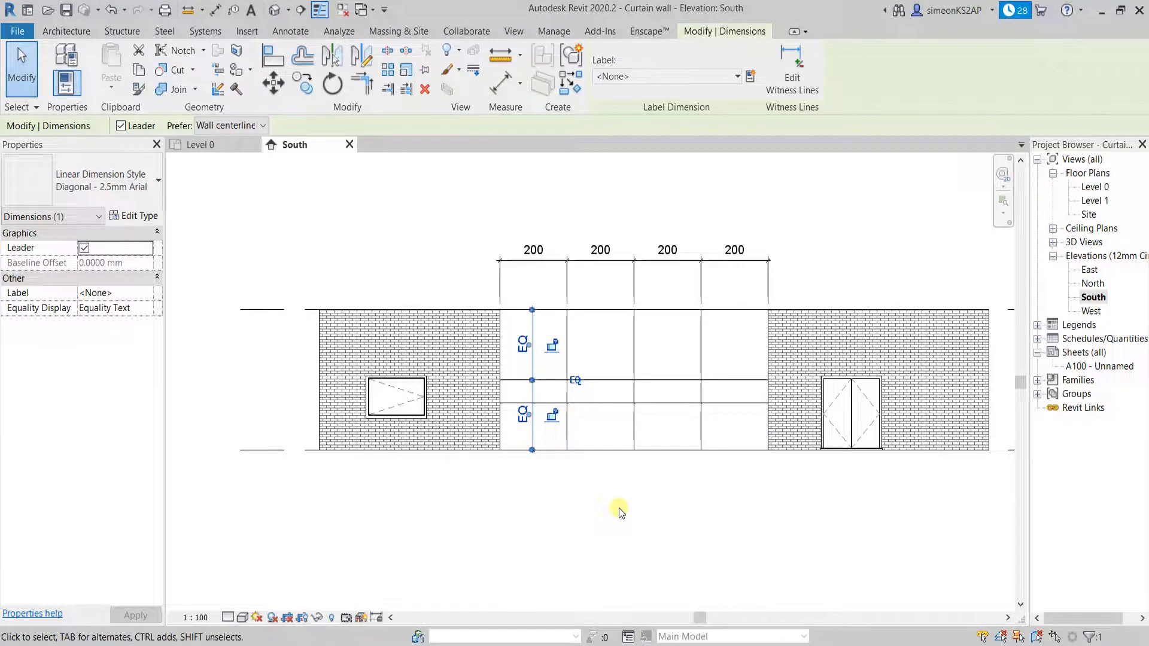
pyautogui.scroll(-1, 628, 515)
pyautogui.moveTo(627, 515); pyautogui.dragTo(626, 475, button='middle')
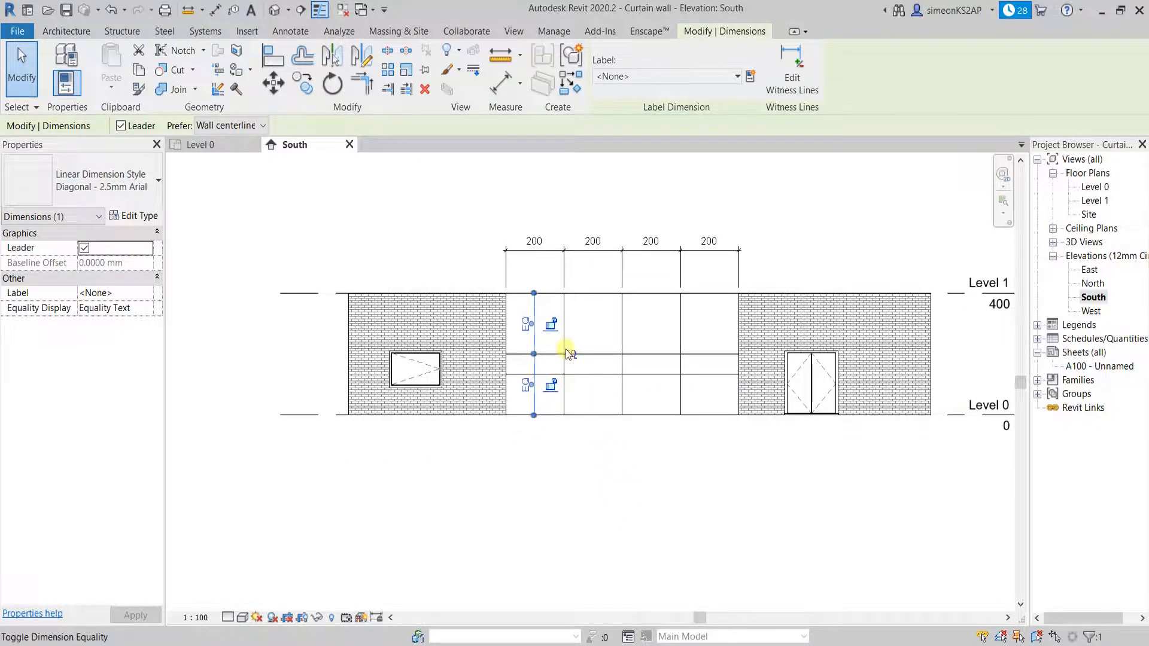
pyautogui.scroll(3, 572, 352)
pyautogui.scroll(-1, 564, 354)
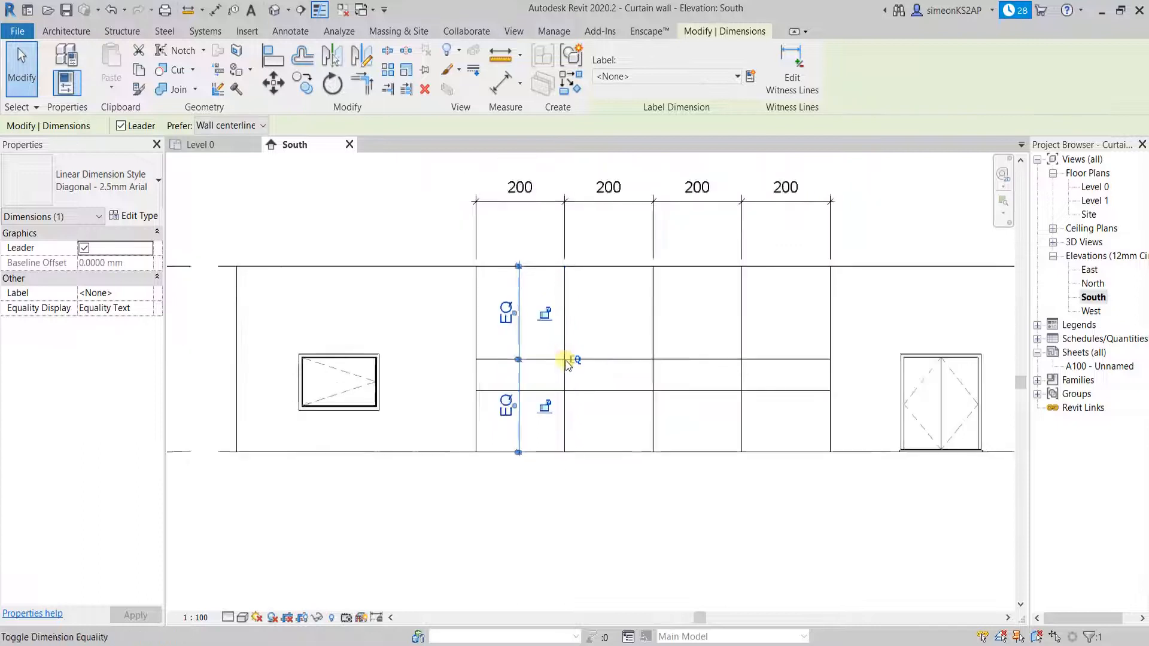
# Try deleting the lower horizontal grid line, and undo both that deletion and the equality on the vertical dimension string
pyautogui.press('Escape')
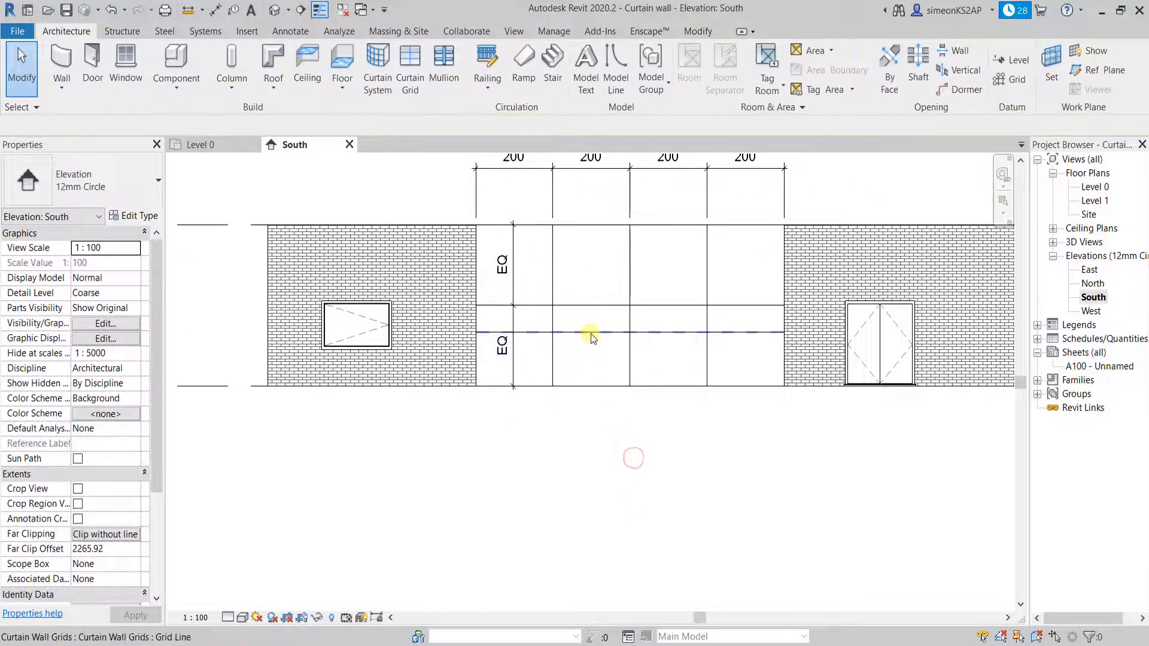
pyautogui.click(591, 333)
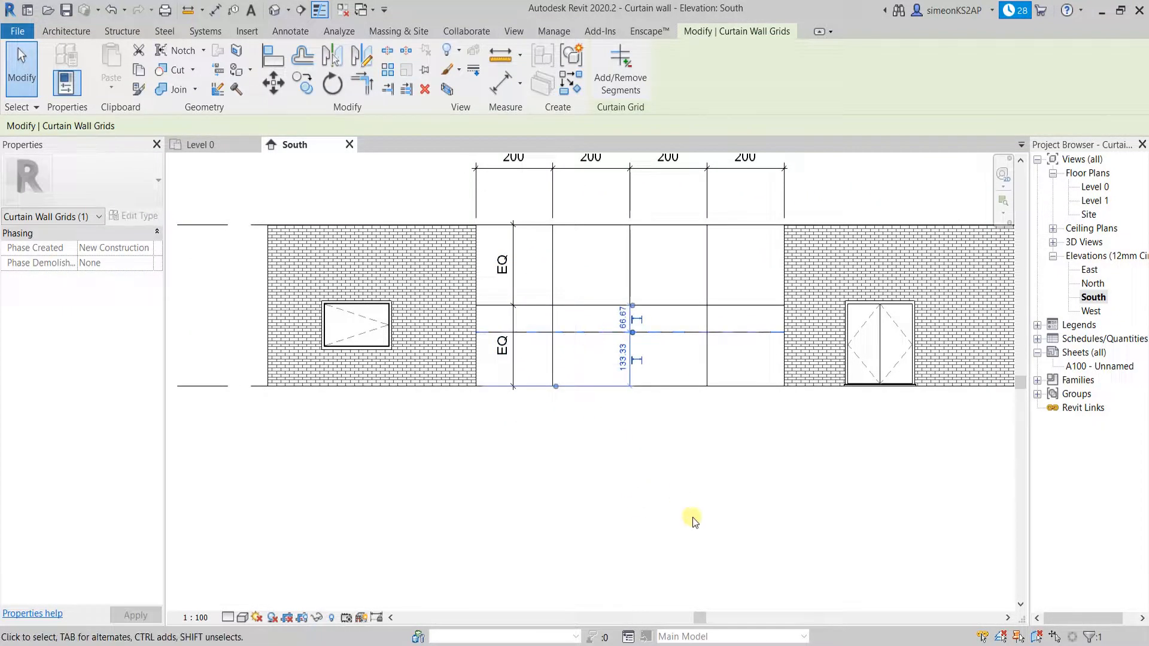
pyautogui.press('Delete')
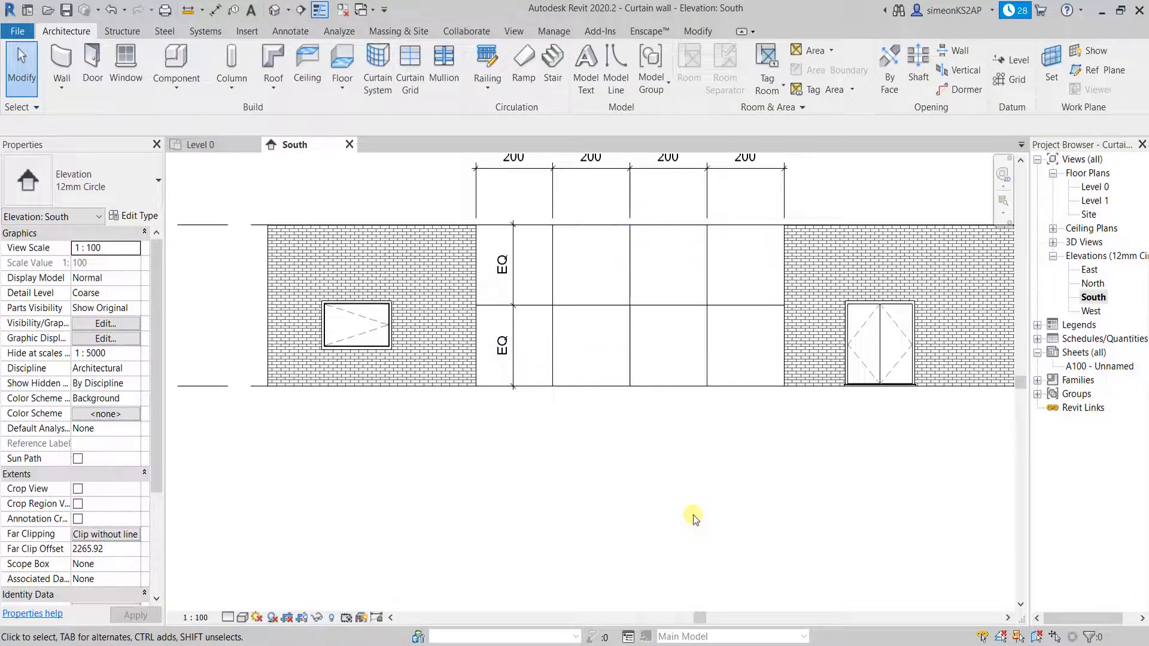
pyautogui.scroll(-3, 596, 379)
pyautogui.moveTo(630, 479); pyautogui.dragTo(606, 431, button='middle')
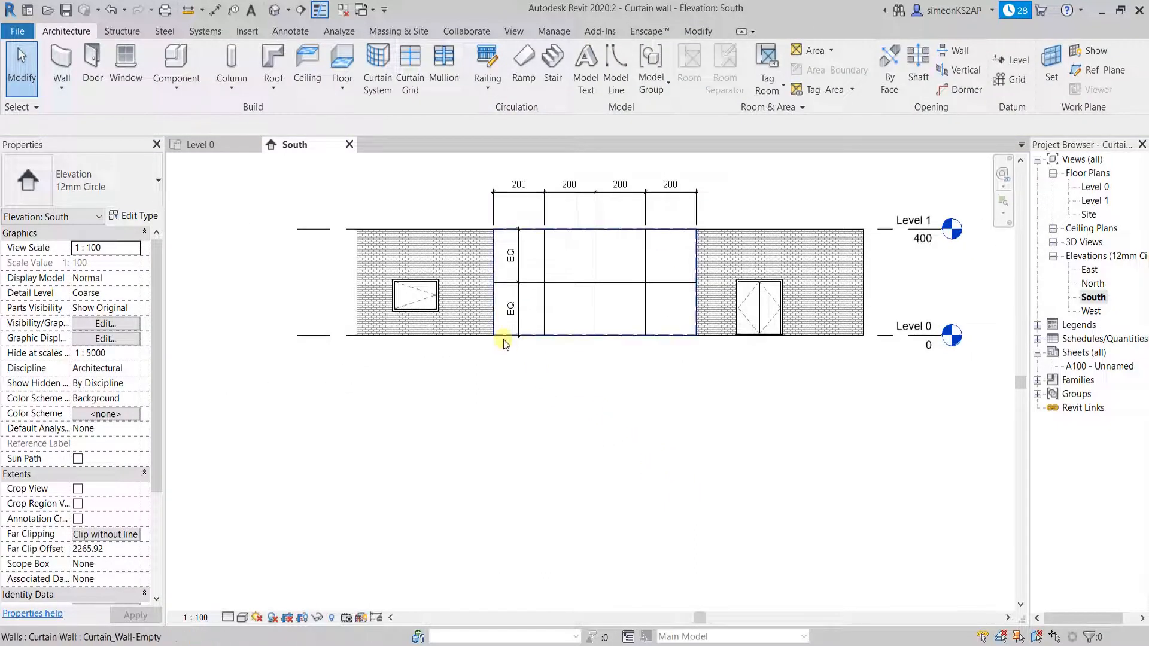
pyautogui.scroll(2, 502, 306)
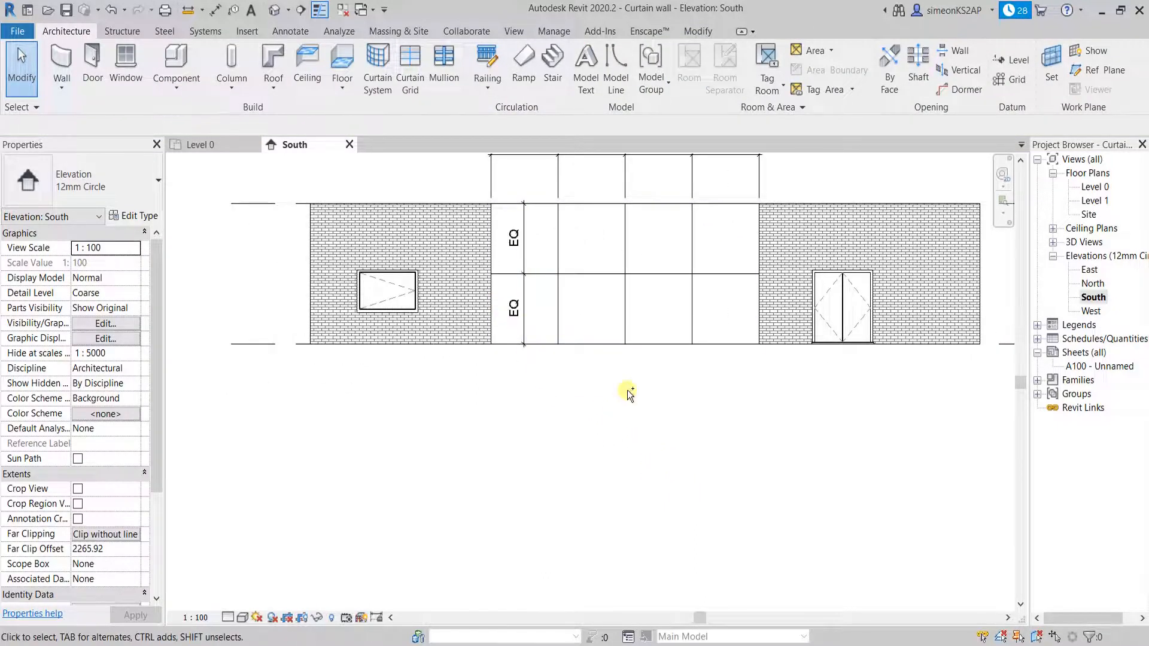
pyautogui.hotkey('ctrl', 'z')
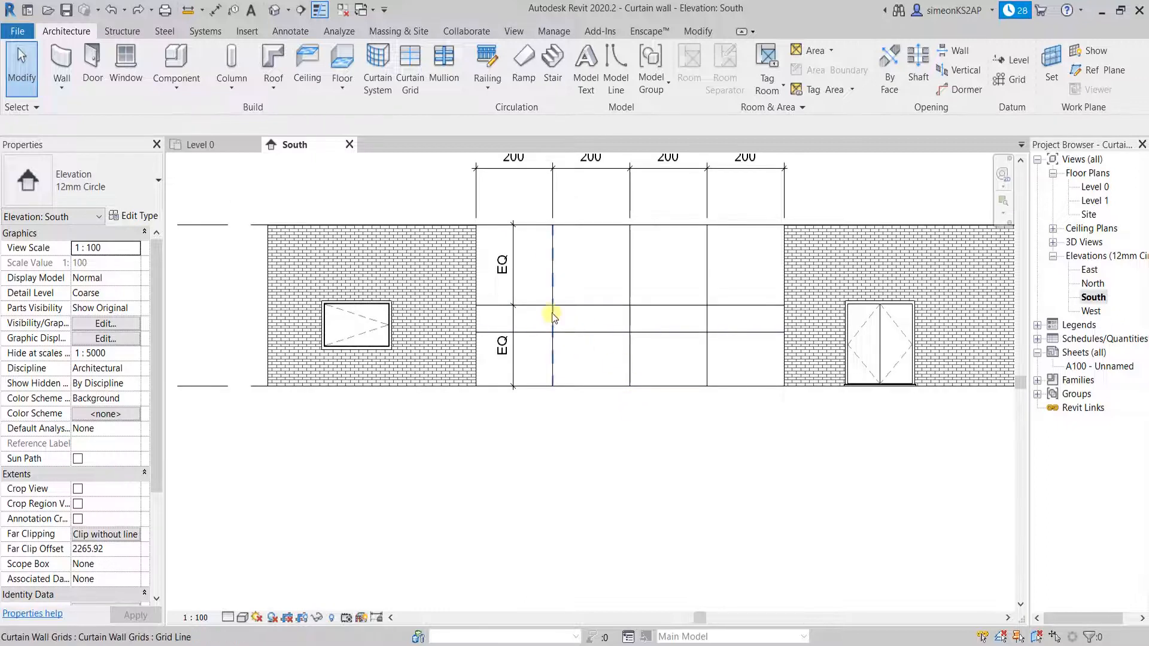
pyautogui.hotkey('ctrl', 'z')
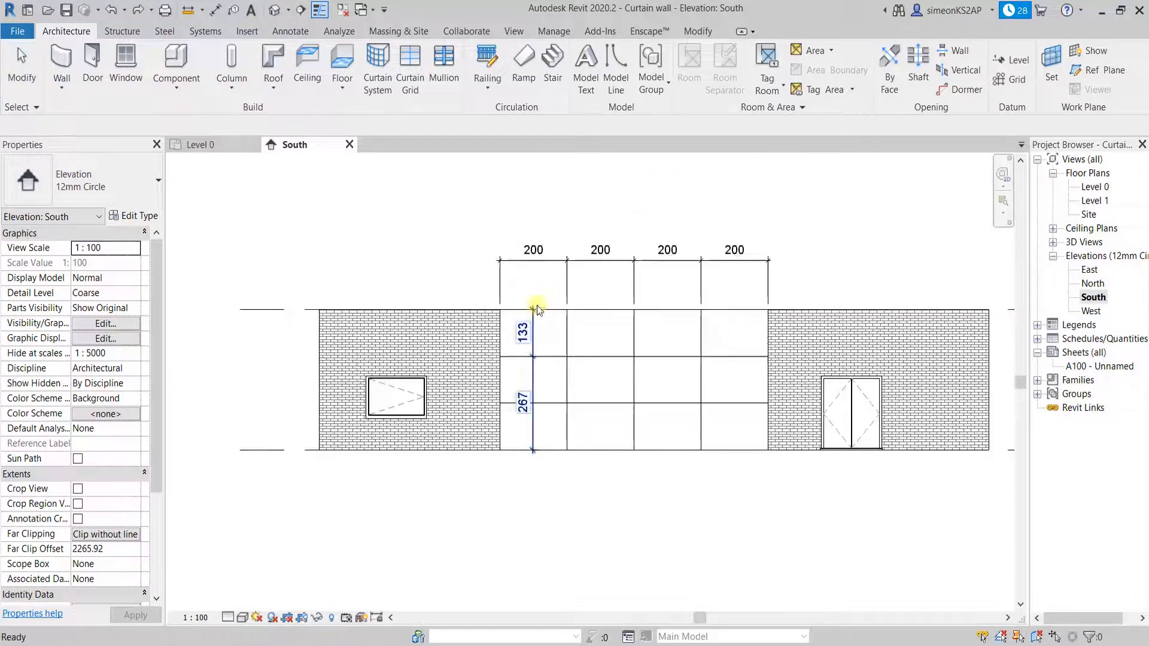
# Edit the vertical dimension string's witness lines to include the lower horizontal grid line, and deselect the string
pyautogui.click(537, 381)
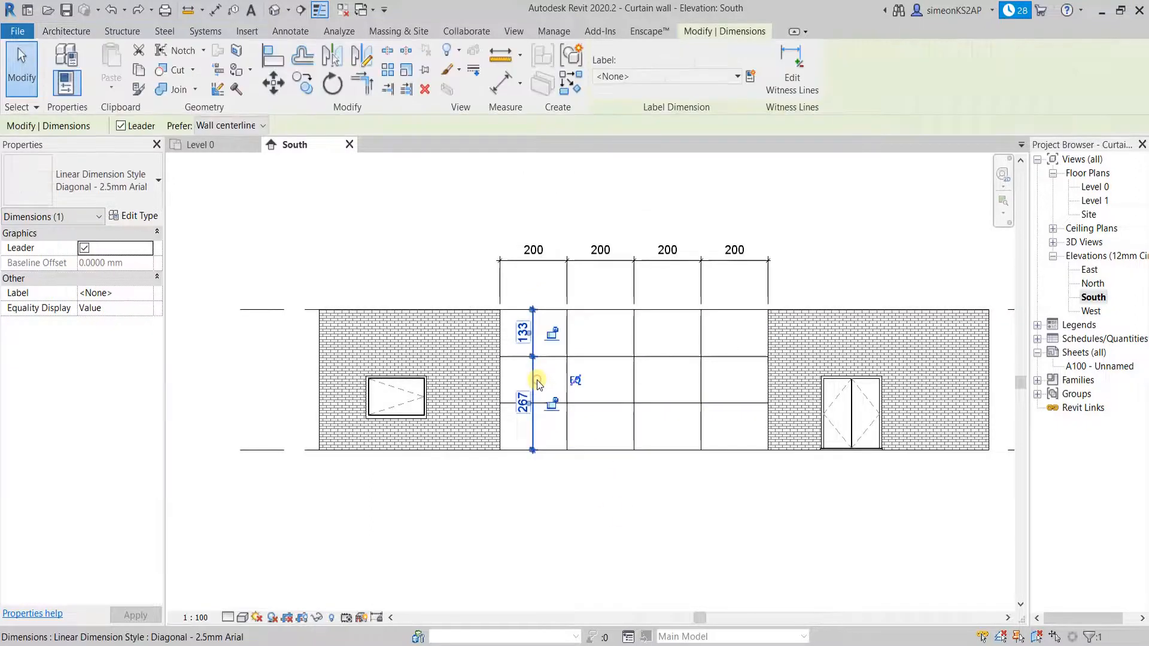
pyautogui.click(798, 65)
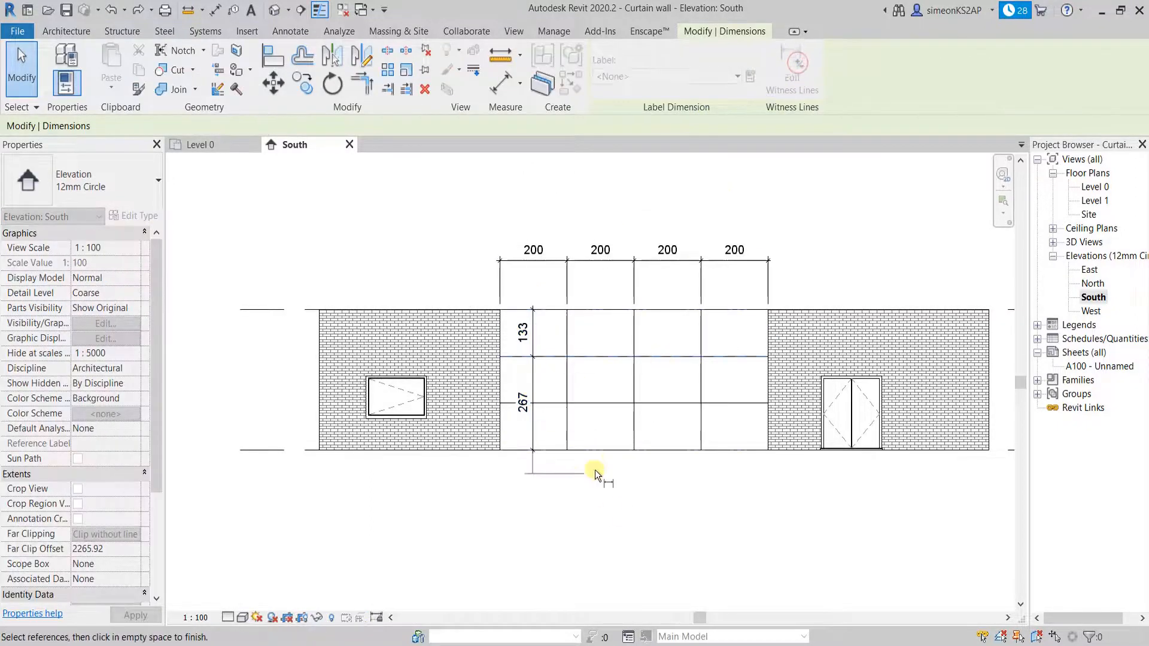
pyautogui.click(557, 404)
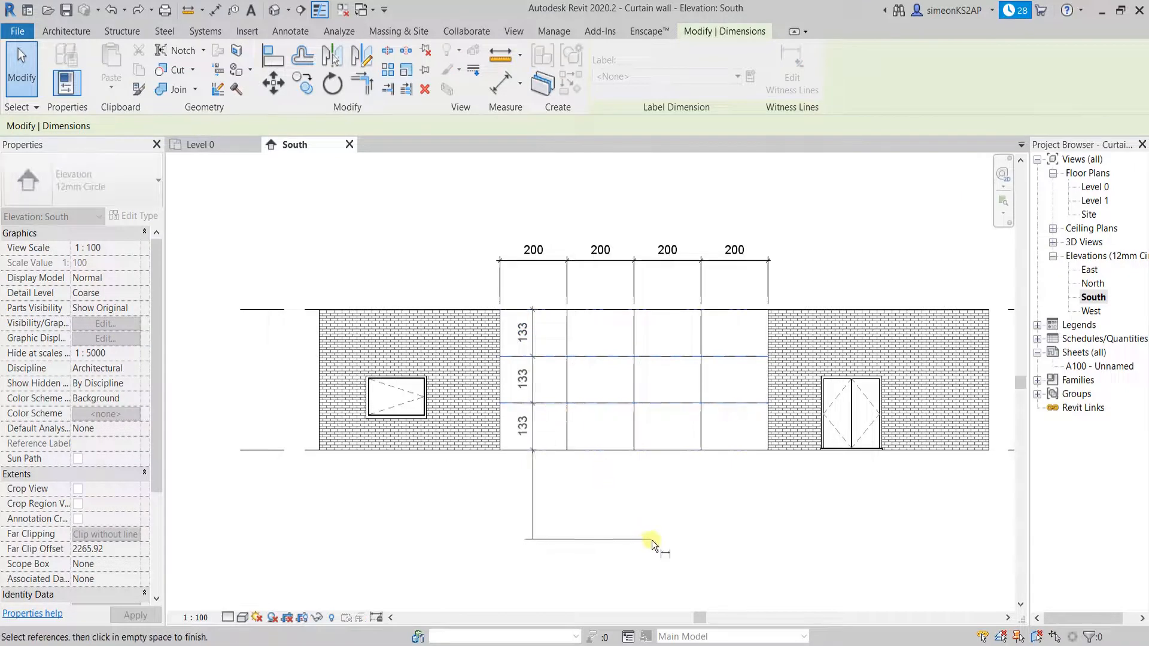
pyautogui.click(679, 537)
pyautogui.rightClick(606, 508)
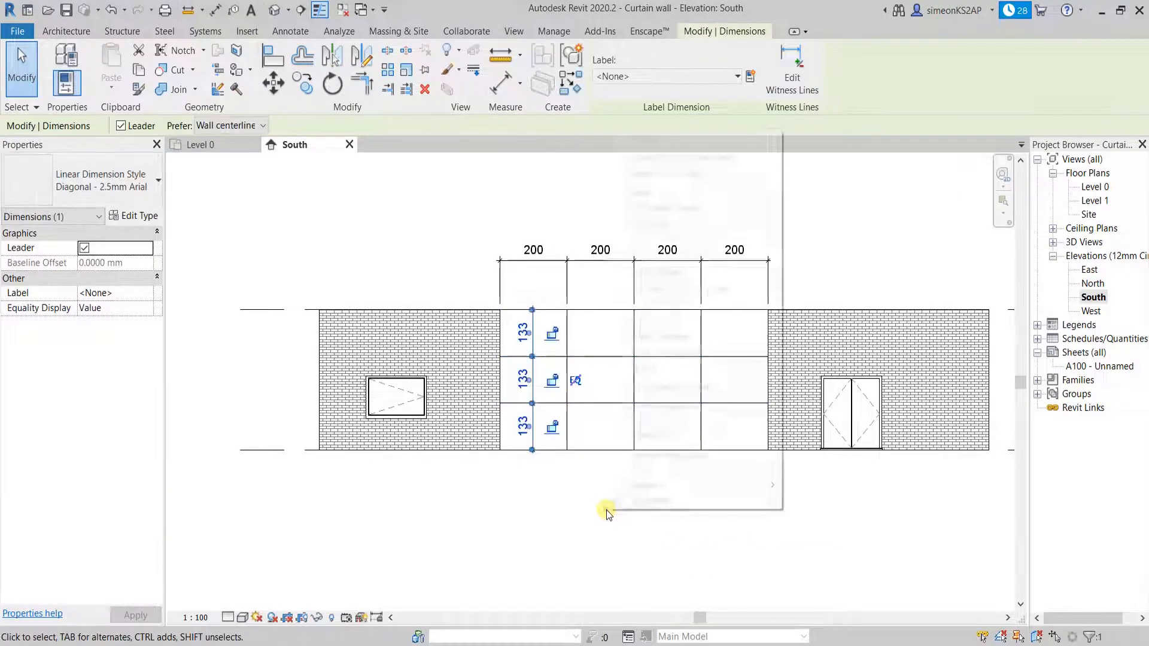
pyautogui.click(641, 139)
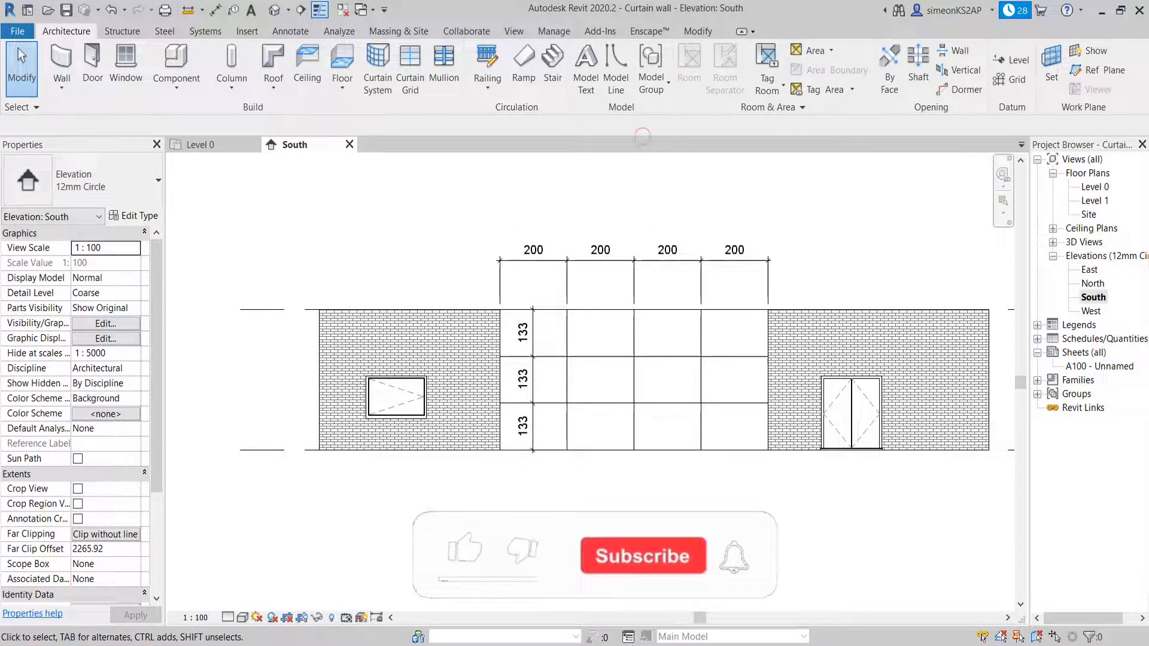
# Equalize the curtain wall's three row heights by applying equality to the vertical dimension string, and switch back to numeric values
pyautogui.scroll(1, 616, 550)
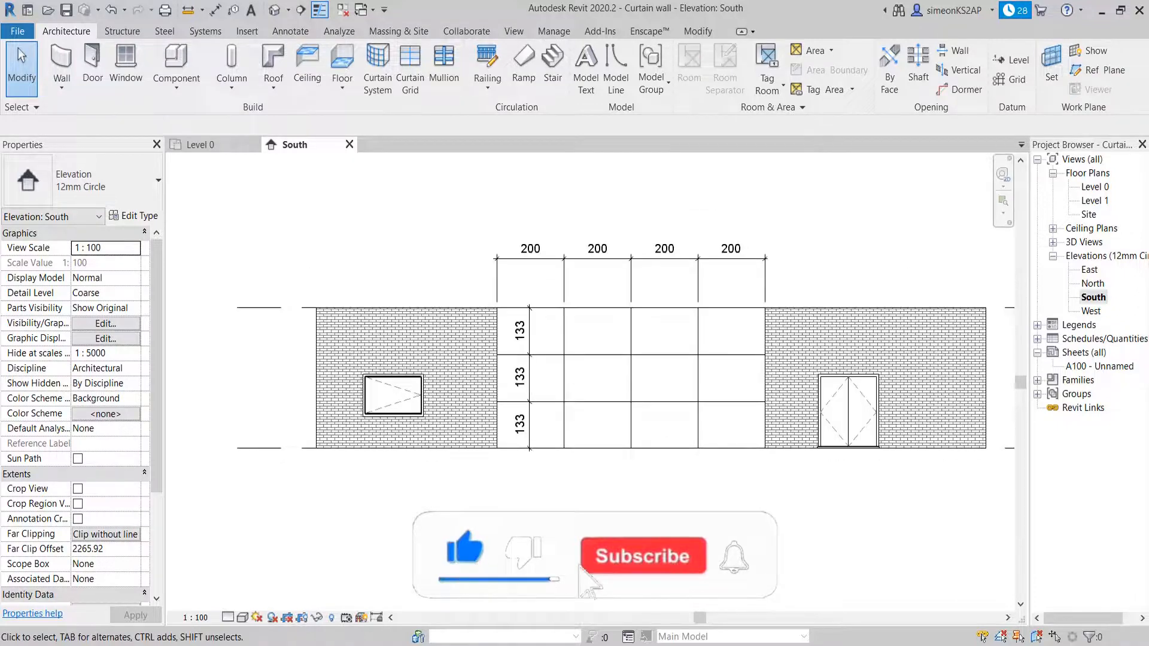
pyautogui.scroll(-1, 629, 310)
pyautogui.click(539, 300)
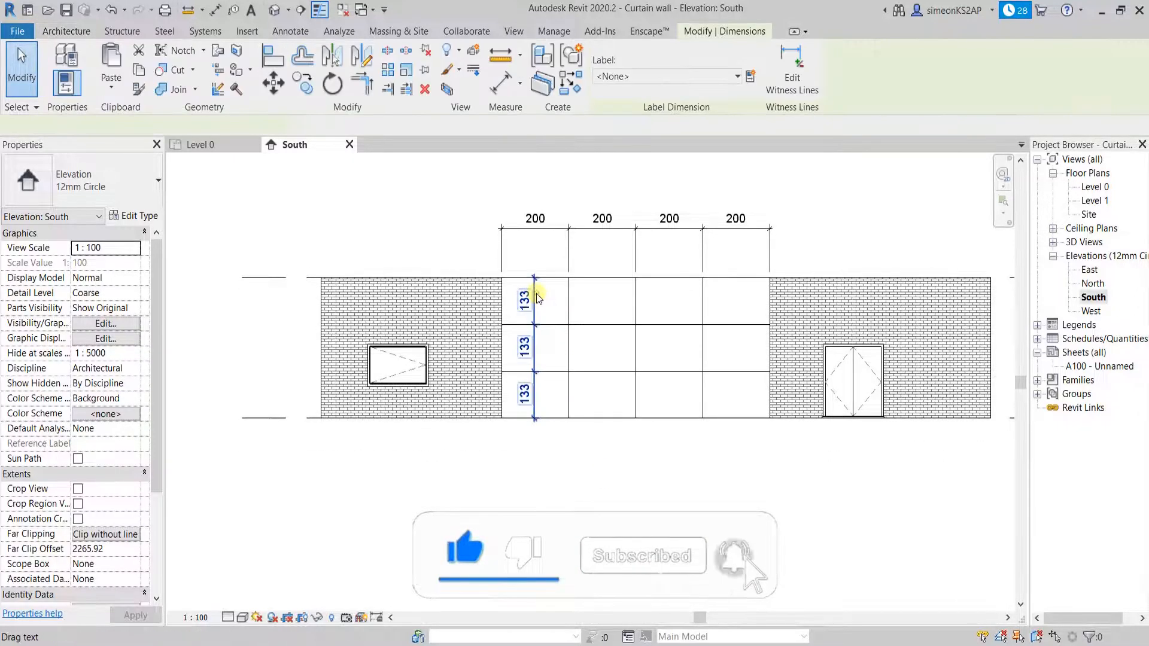
pyautogui.click(576, 349)
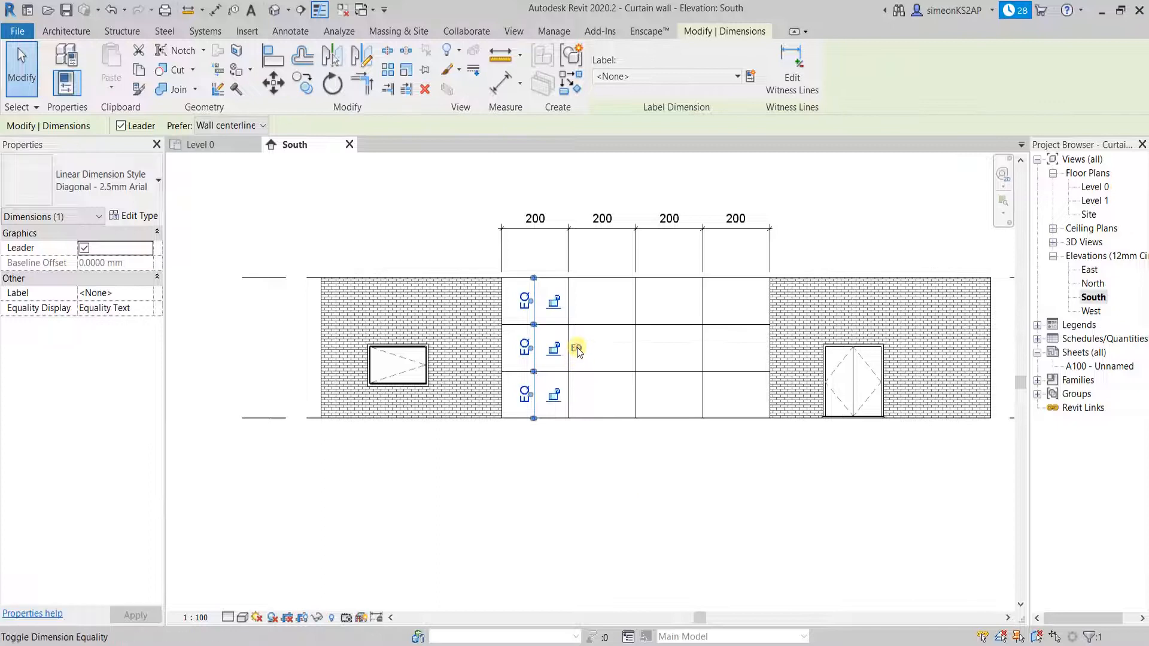
pyautogui.click(633, 457)
pyautogui.scroll(-2, 645, 492)
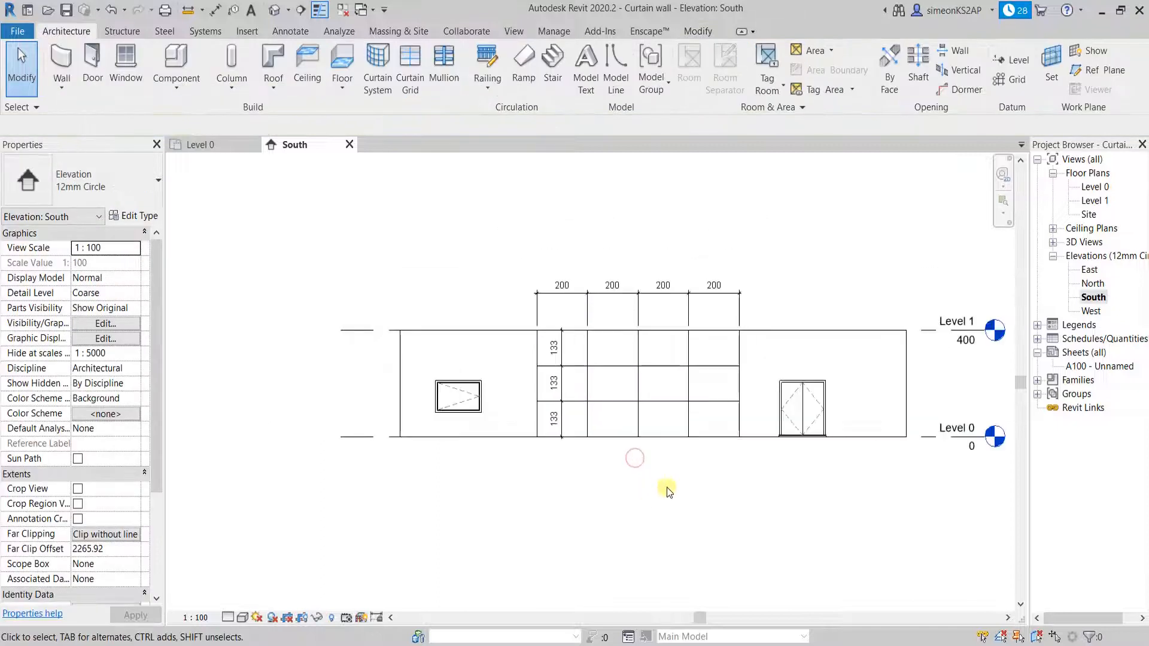
pyautogui.moveTo(602, 423); pyautogui.dragTo(541, 414, button='middle')
pyautogui.scroll(2, 469, 400)
pyautogui.scroll(-1, 503, 369)
pyautogui.scroll(2, 482, 287)
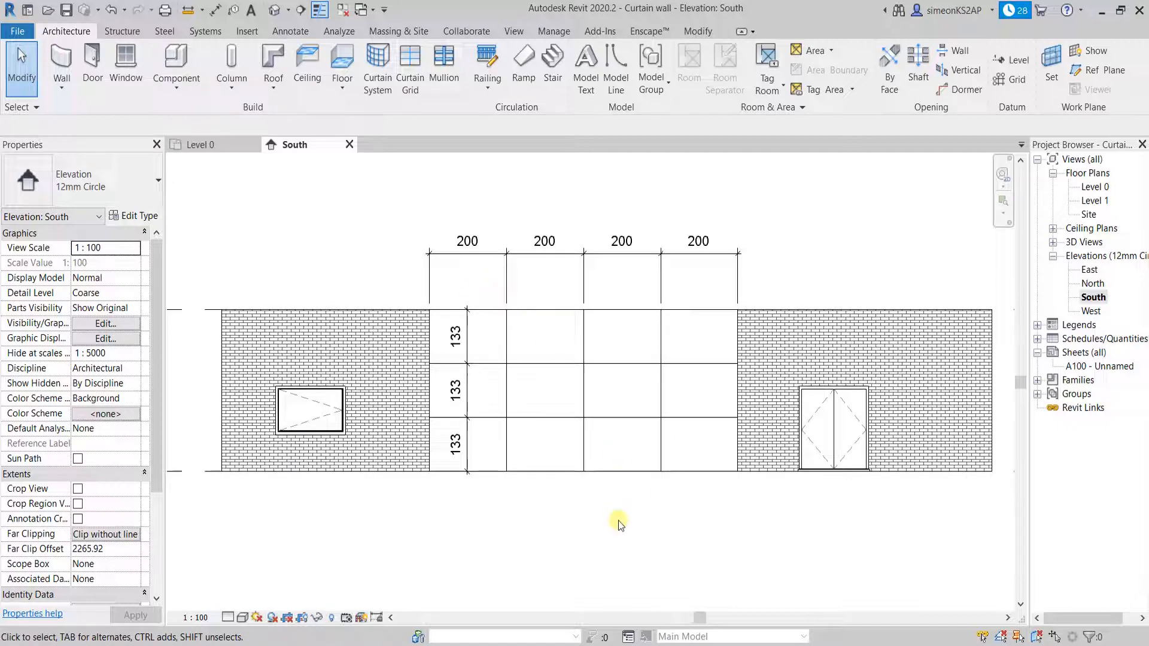
pyautogui.scroll(-1, 520, 434)
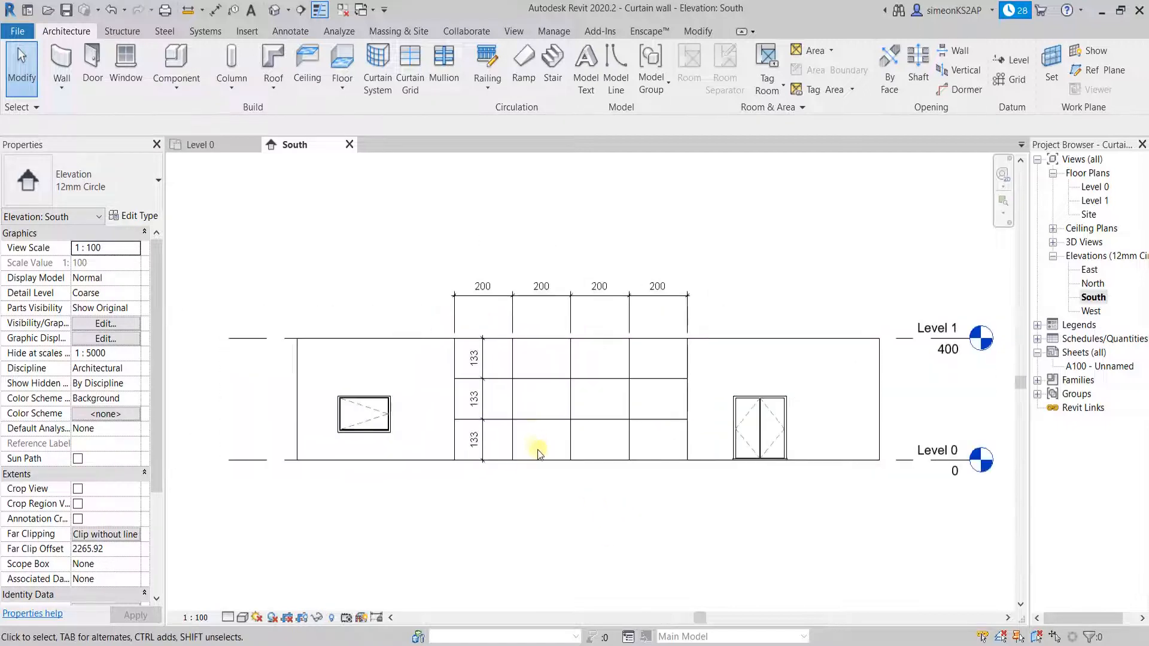
# Select all dimension strings visible in the South elevation and hide those elements in this view
pyautogui.moveTo(537, 450); pyautogui.dragTo(543, 437, button='middle')
pyautogui.click(554, 279)
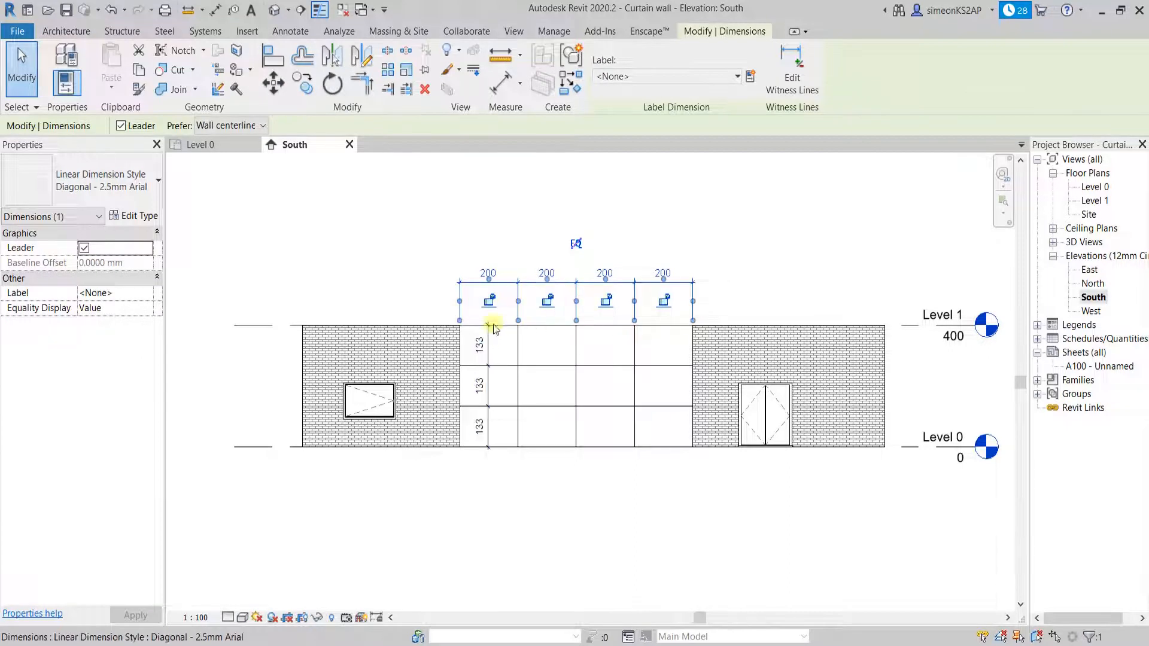
pyautogui.rightClick(536, 197)
pyautogui.moveTo(633, 419)
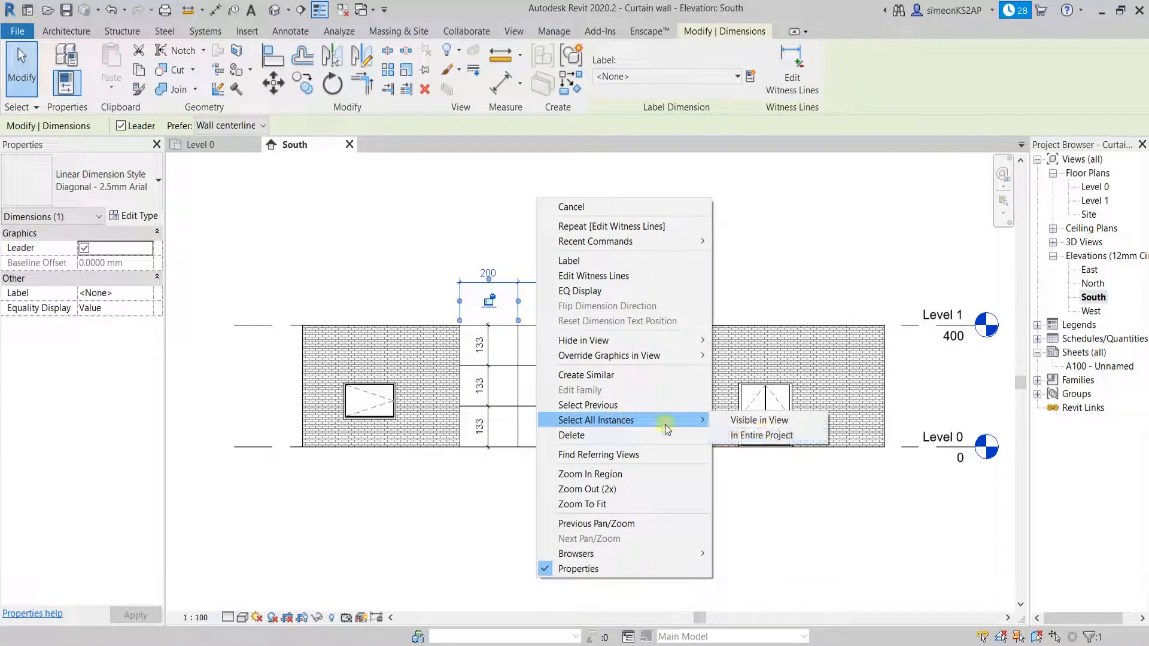
pyautogui.click(777, 421)
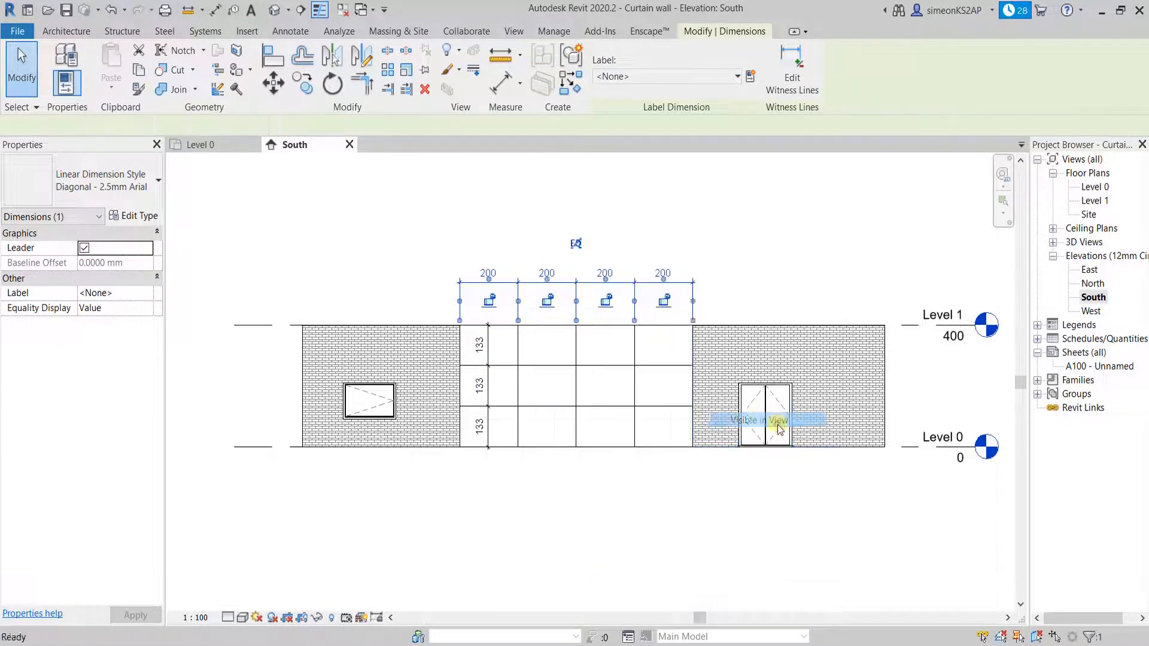
pyautogui.rightClick(711, 234)
pyautogui.moveTo(790, 297)
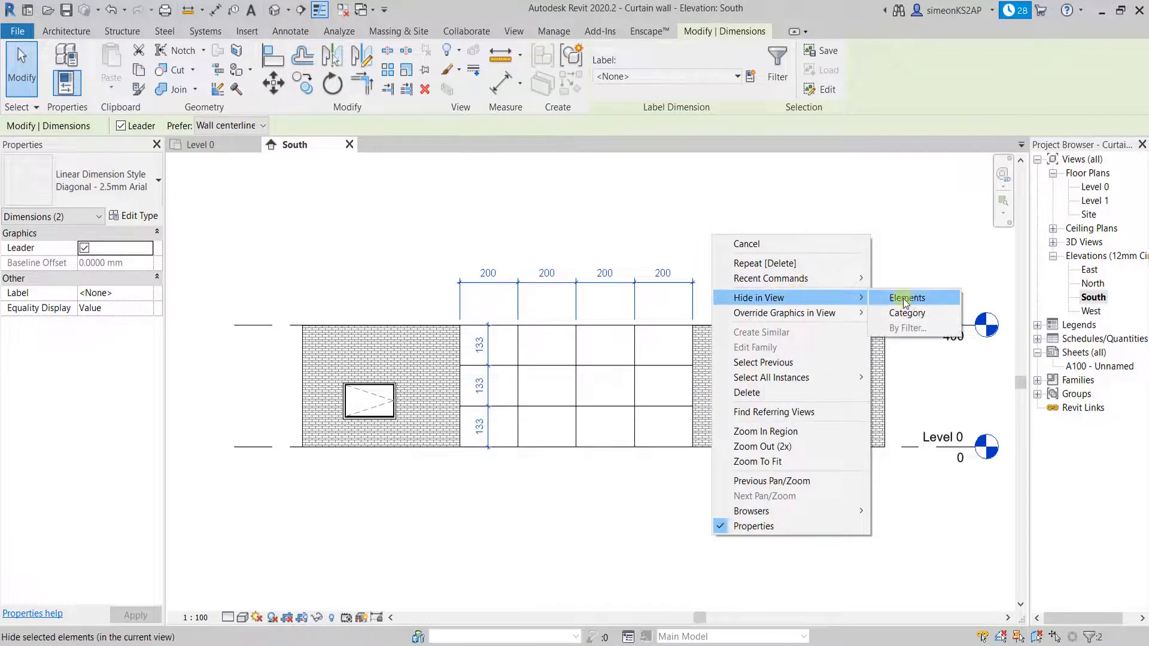
pyautogui.click(910, 297)
# Place 50x150mm rectangular mullions on the curtain wall's top edge, both horizontal grid lines and bottom edge, one grid line at a time
pyautogui.scroll(1, 537, 379)
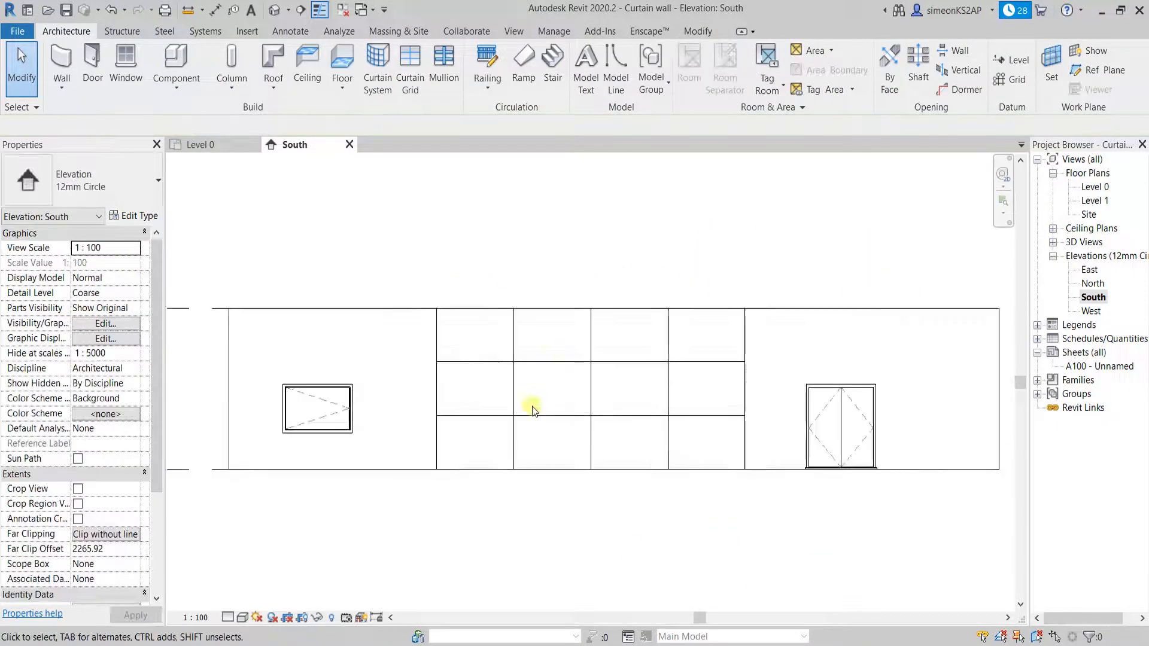
pyautogui.scroll(-1, 537, 422)
pyautogui.moveTo(556, 452); pyautogui.dragTo(559, 390, button='middle')
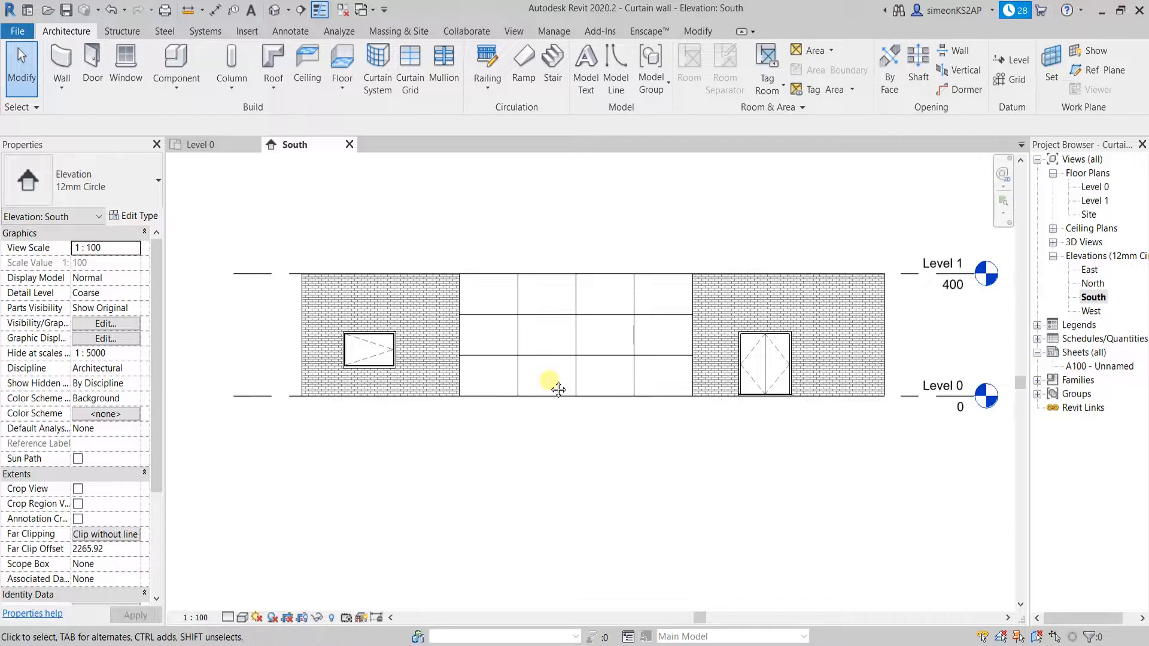
pyautogui.click(444, 58)
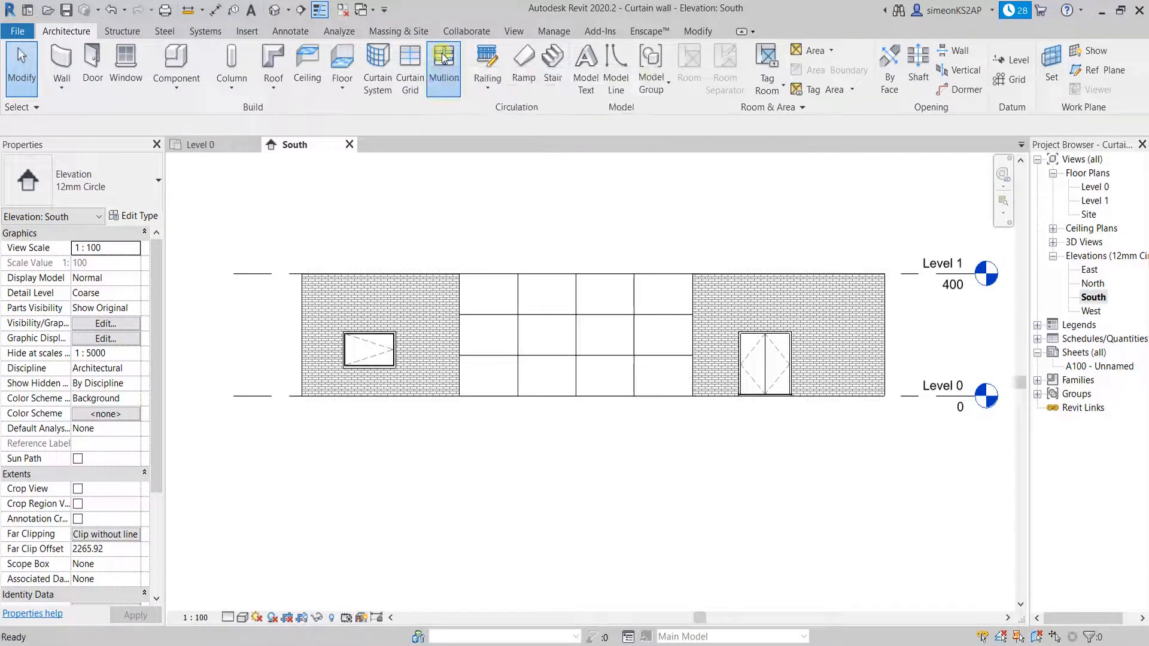
pyautogui.scroll(1, 556, 460)
pyautogui.moveTo(544, 454); pyautogui.dragTo(564, 456, button='middle')
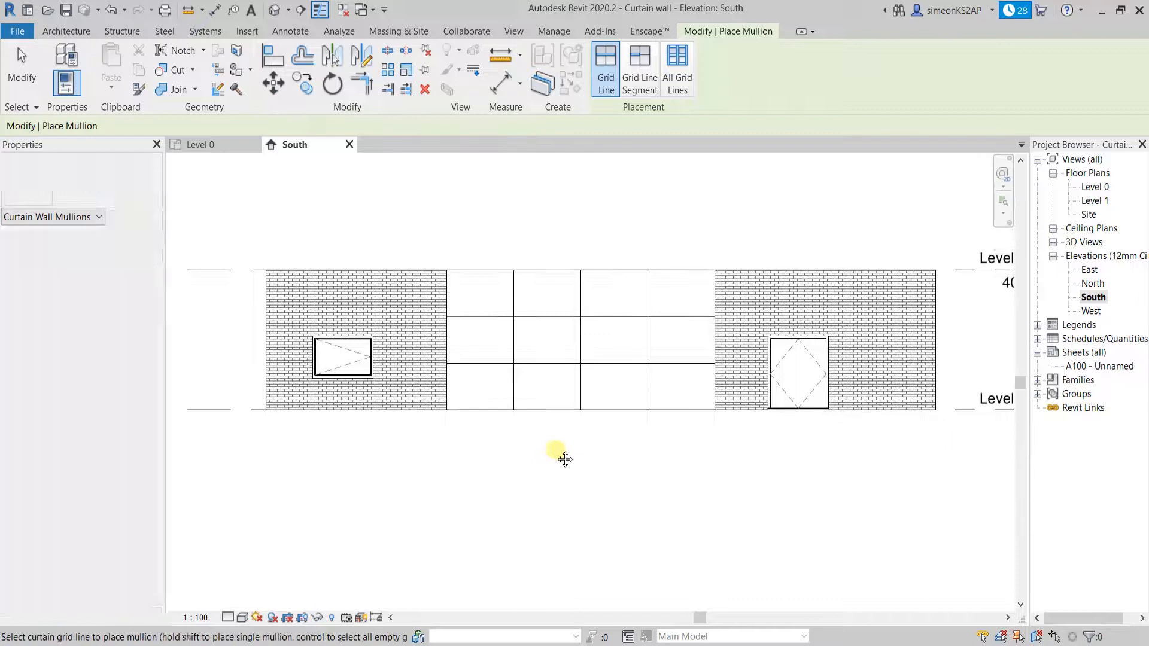
pyautogui.click(494, 271)
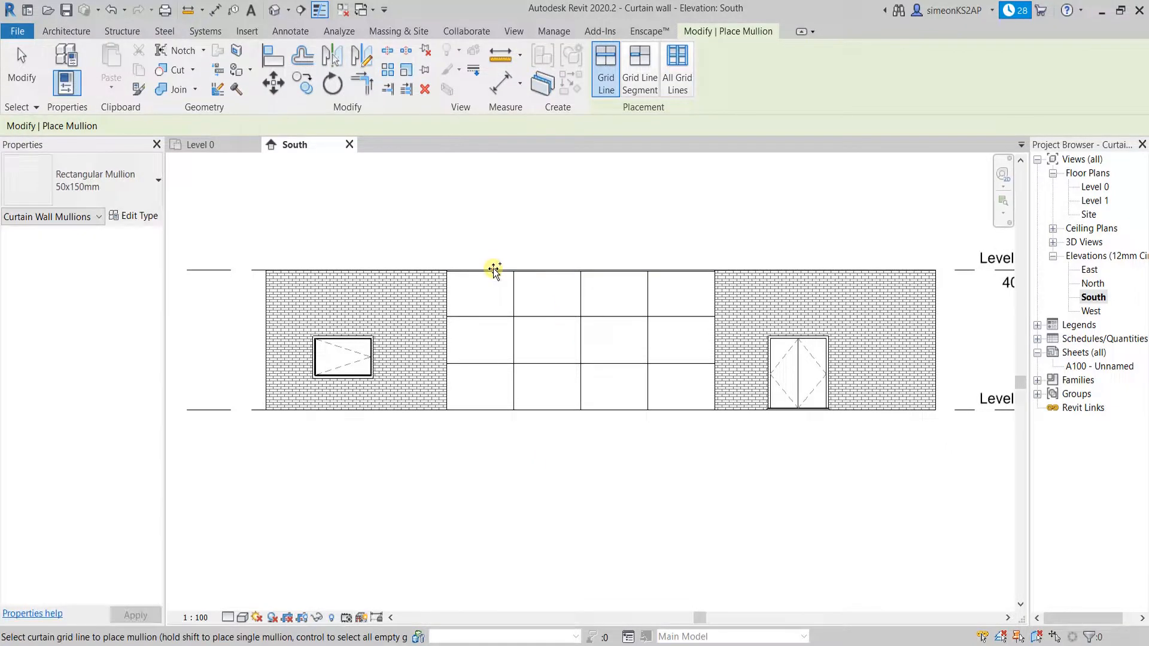
pyautogui.click(527, 319)
pyautogui.click(540, 364)
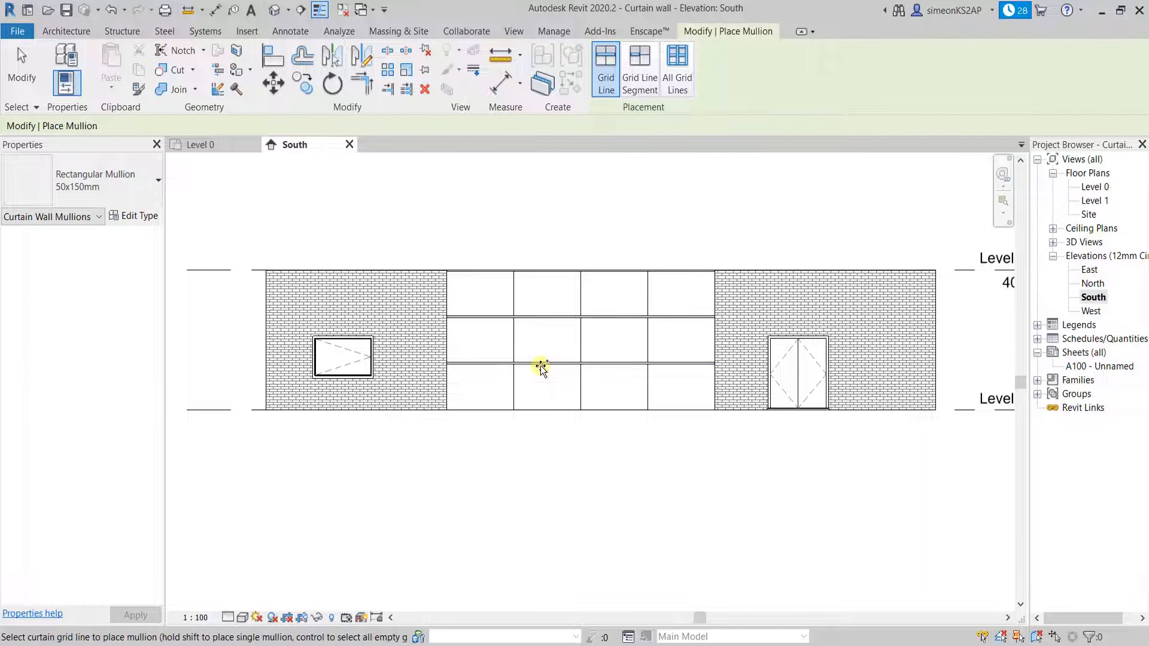
pyautogui.click(544, 409)
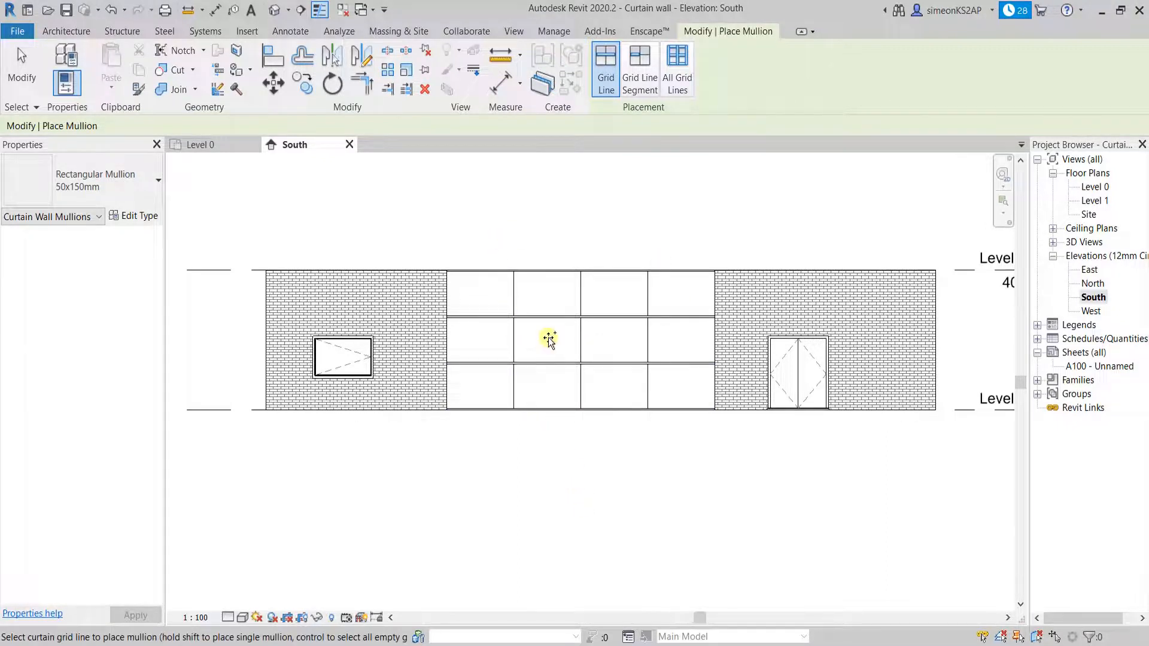
pyautogui.rightClick(555, 187)
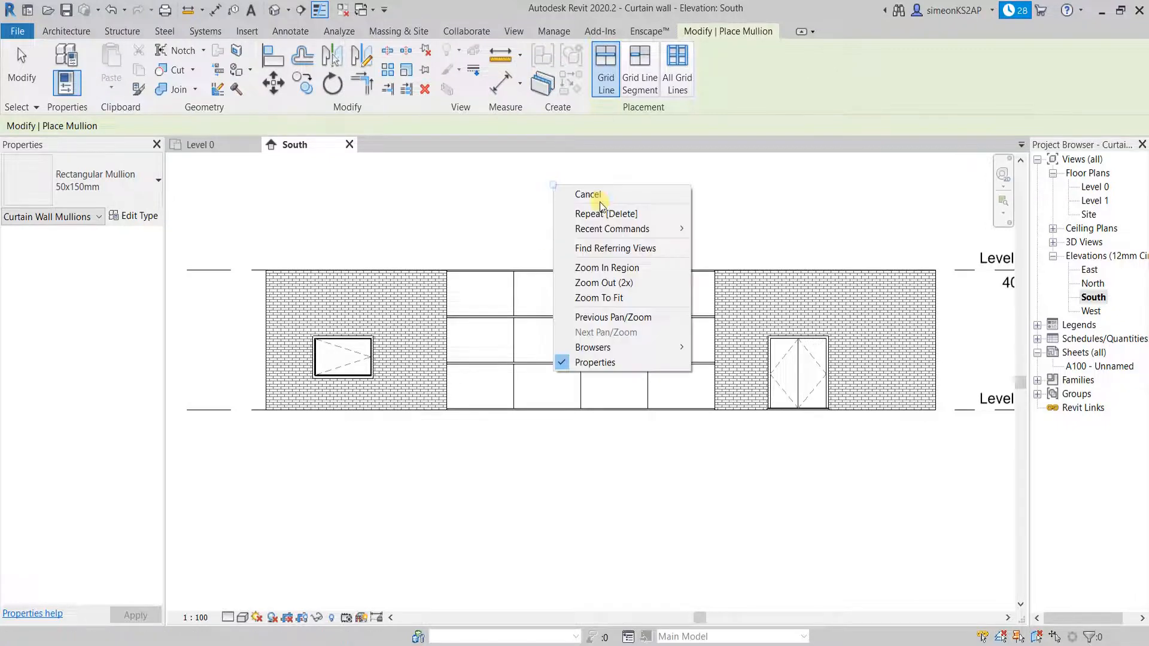
pyautogui.click(607, 195)
pyautogui.rightClick(541, 187)
pyautogui.click(610, 201)
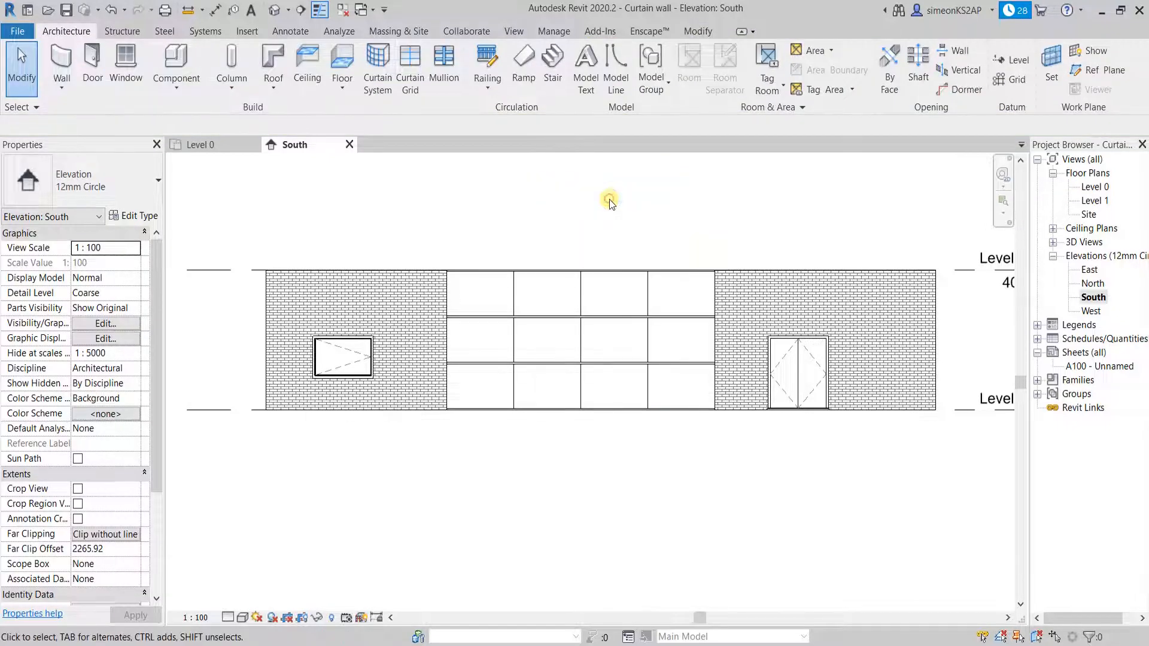
# Add 50x150mm rectangular mullions to all remaining grid lines of the curtain wall with the All Grid Lines placement, and end the command
pyautogui.click(443, 66)
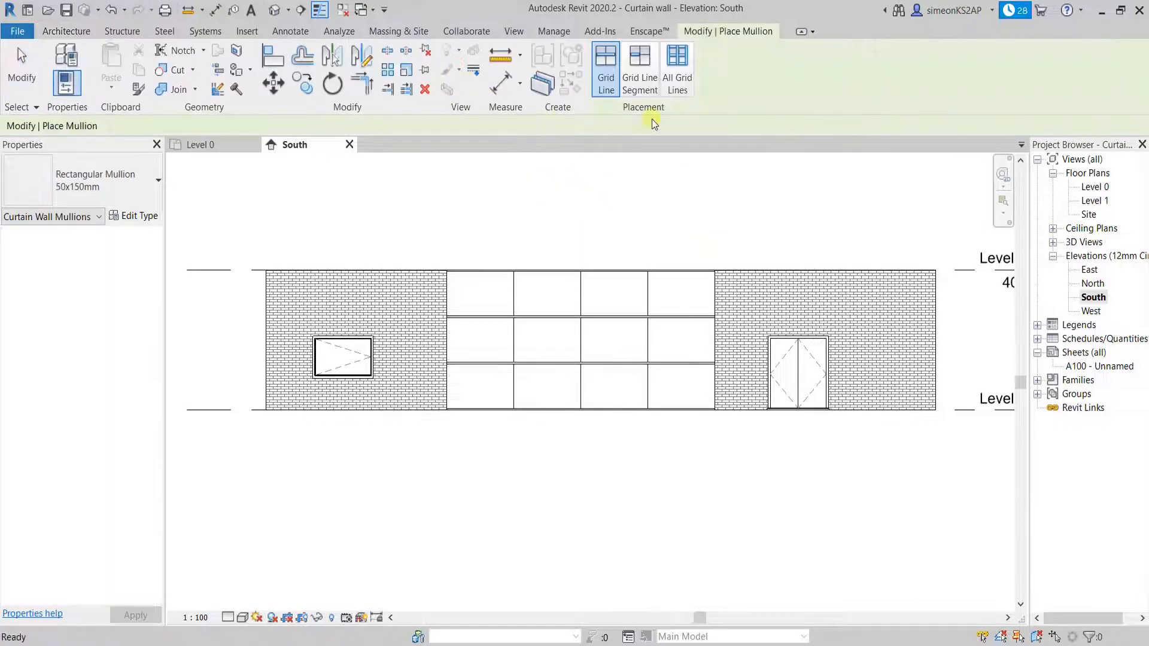
pyautogui.click(674, 67)
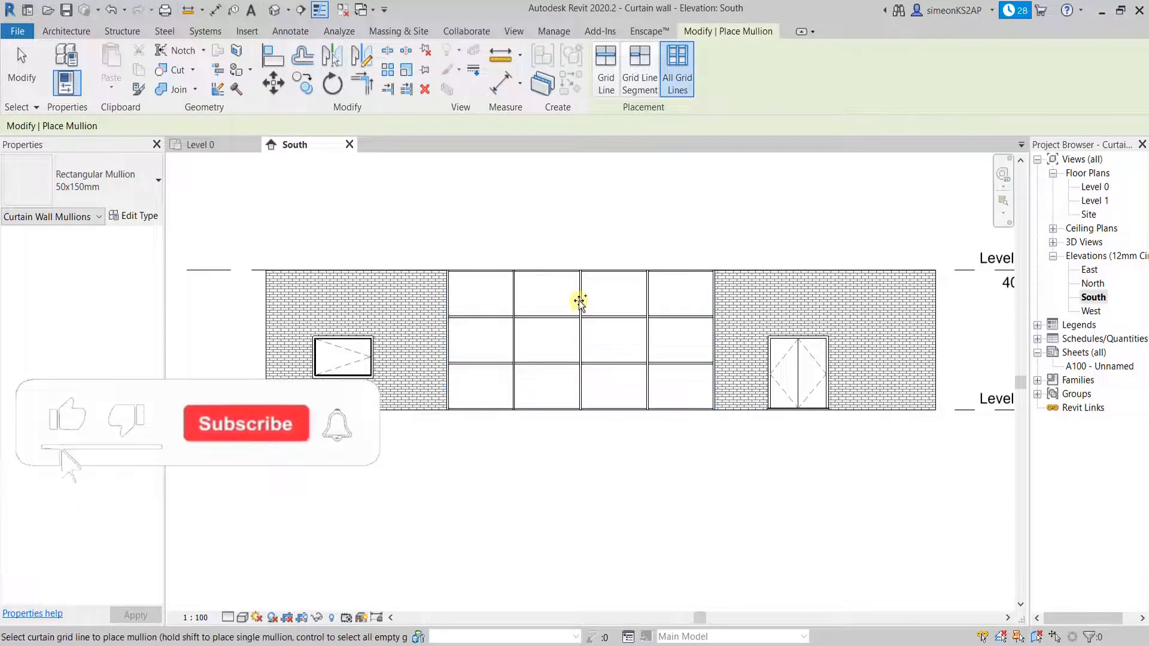
pyautogui.rightClick(575, 469)
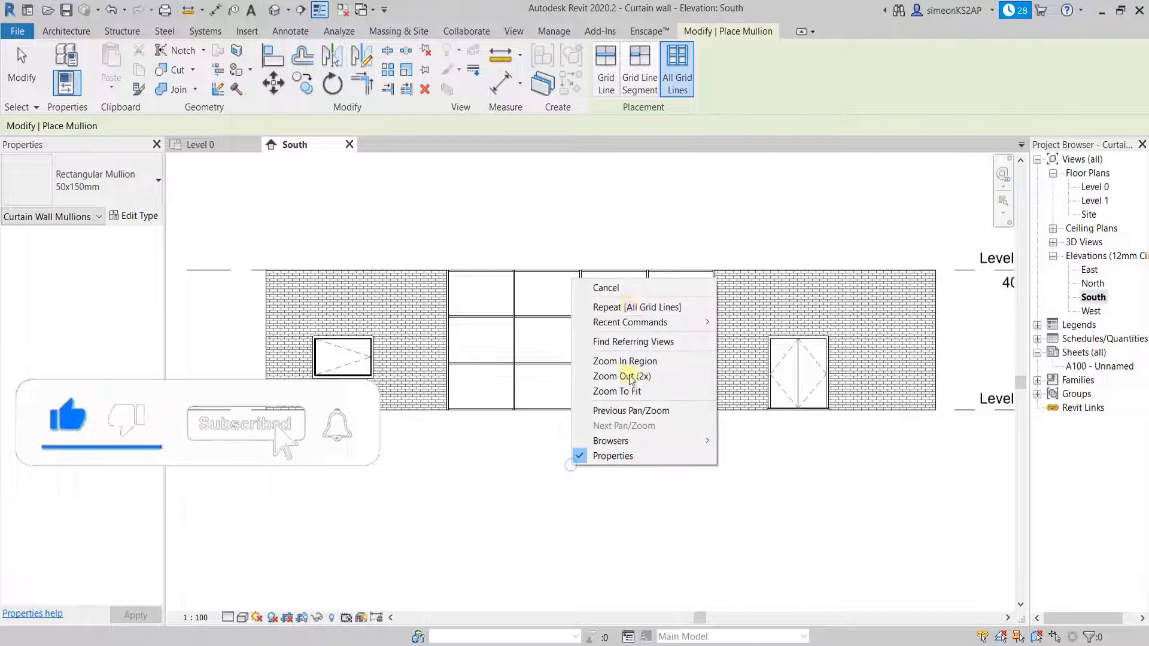
pyautogui.click(605, 287)
pyautogui.rightClick(623, 479)
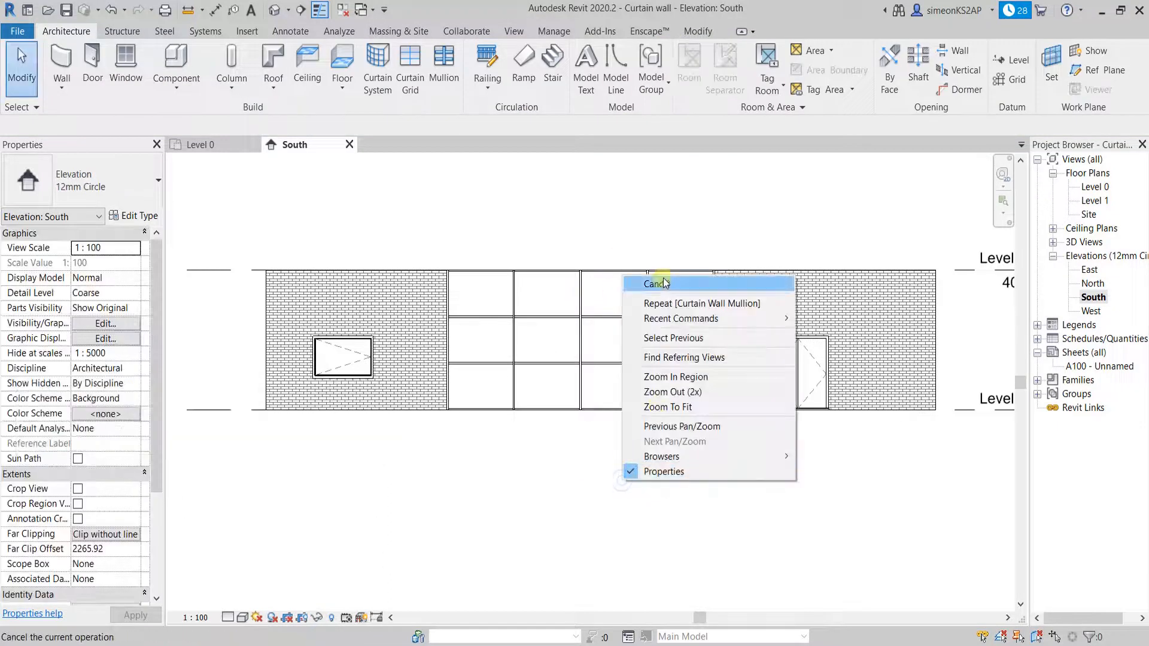
pyautogui.click(658, 282)
pyautogui.scroll(3, 569, 289)
pyautogui.scroll(-2, 589, 304)
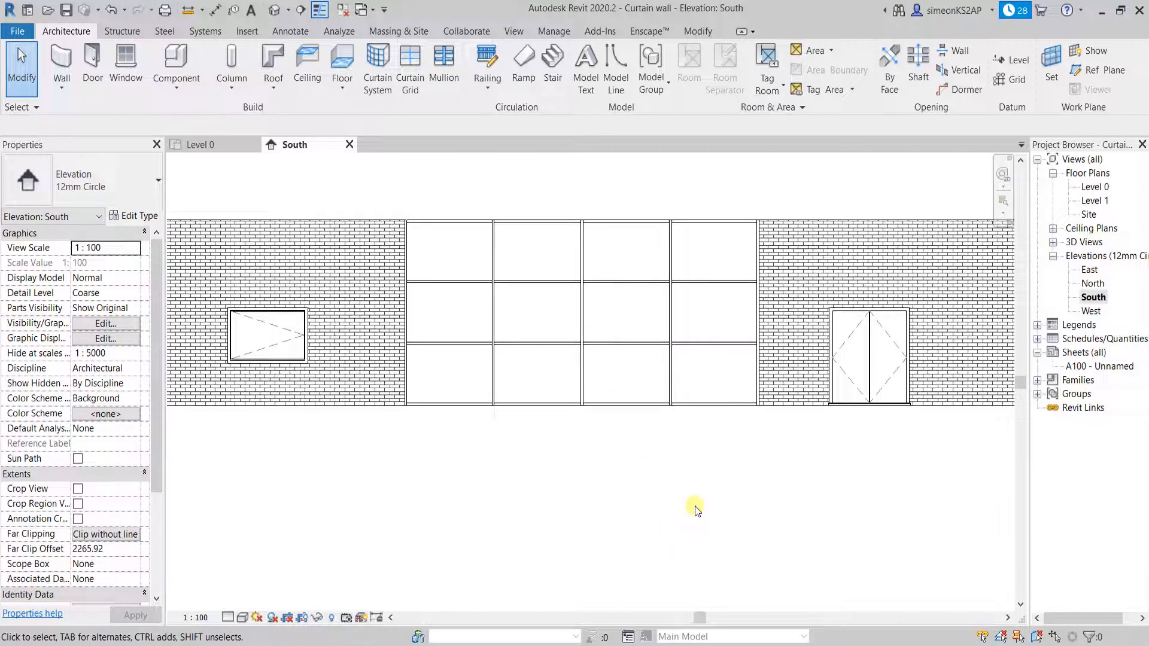
pyautogui.scroll(-1, 696, 487)
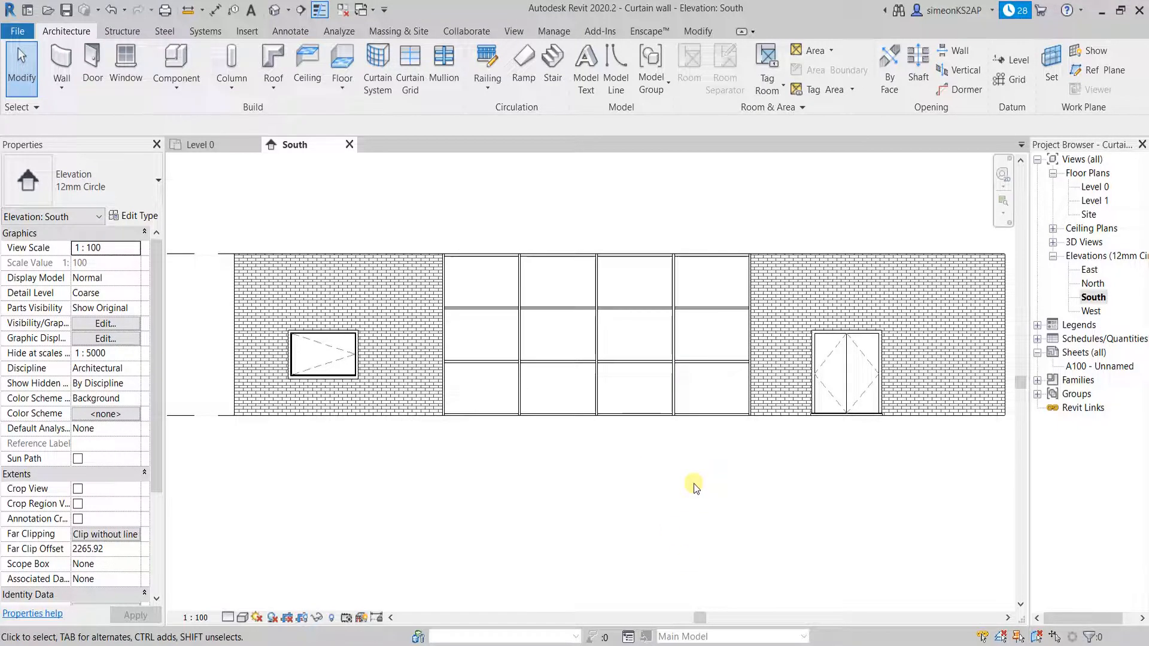